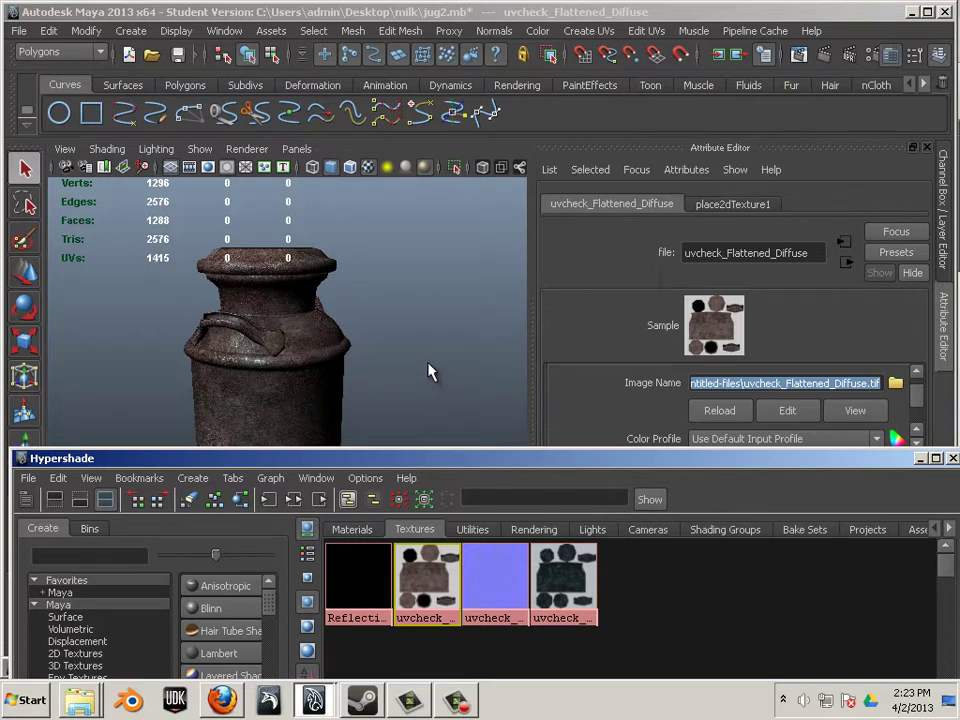
Deselect the texture node and move the Hypershade window up and to the left
click(418, 362)
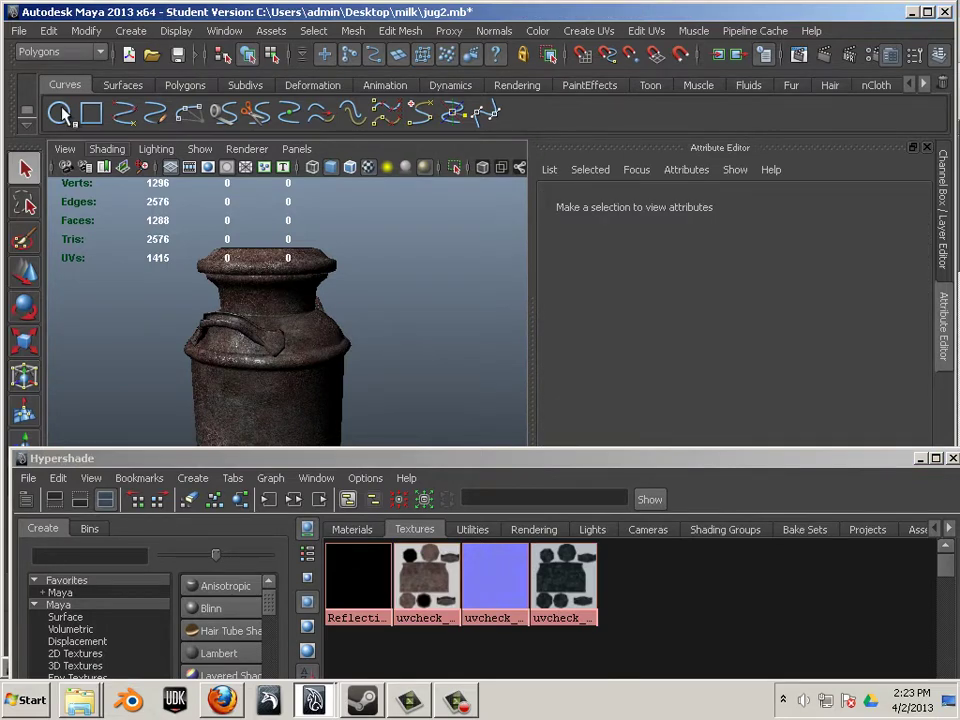
click(18, 33)
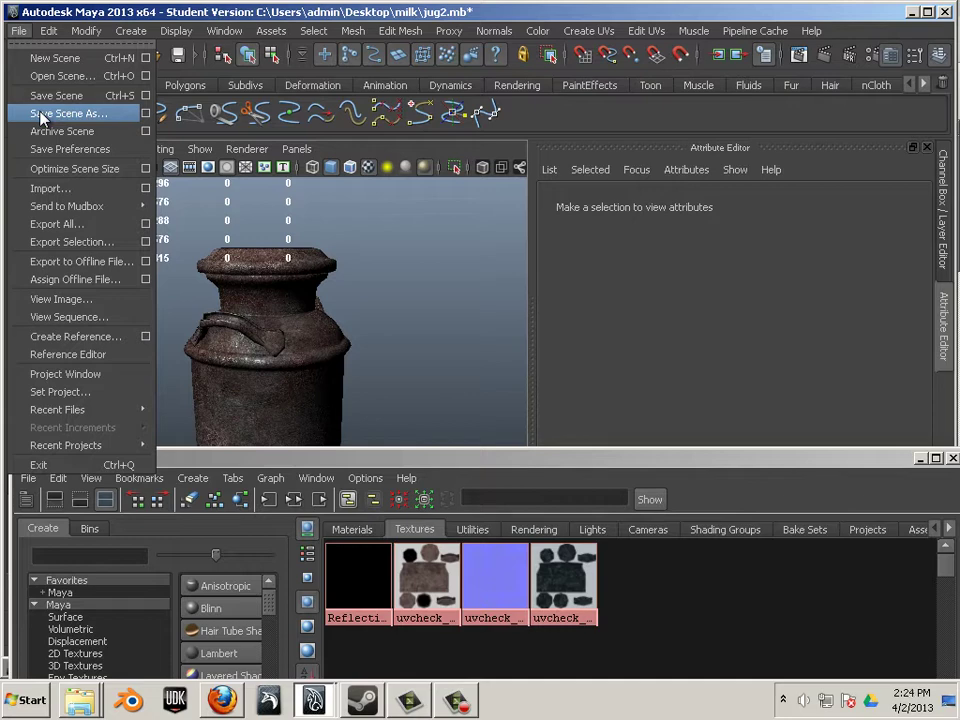
click(381, 279)
drag(476, 464, 238, 362)
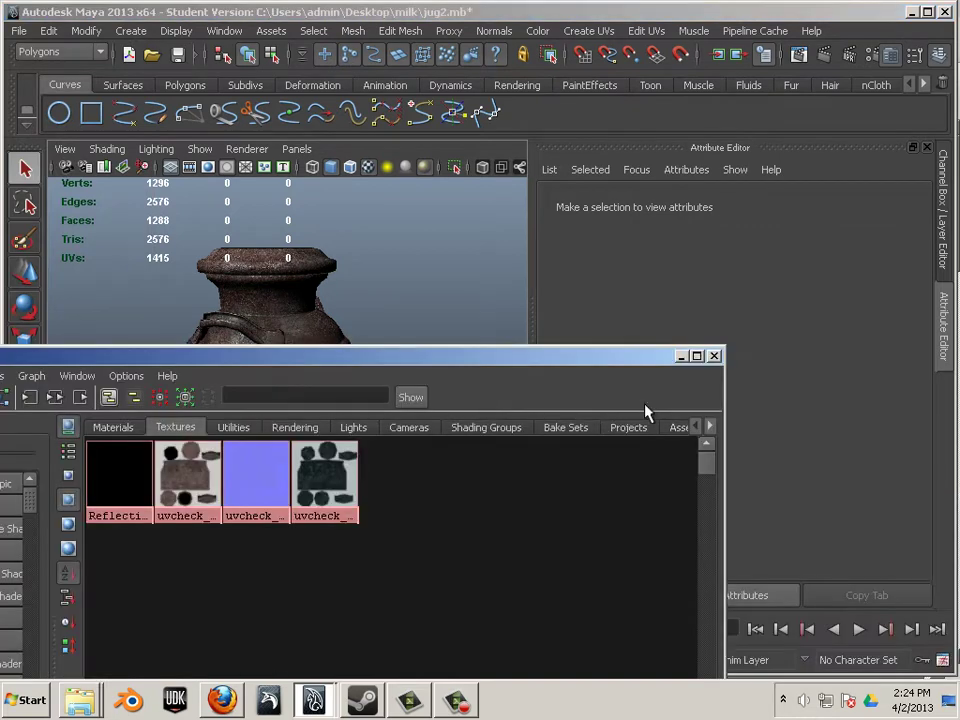
Reopen Hypershade from Rendering Editors and select the three uvcheck swatches in its Textures tab
click(714, 356)
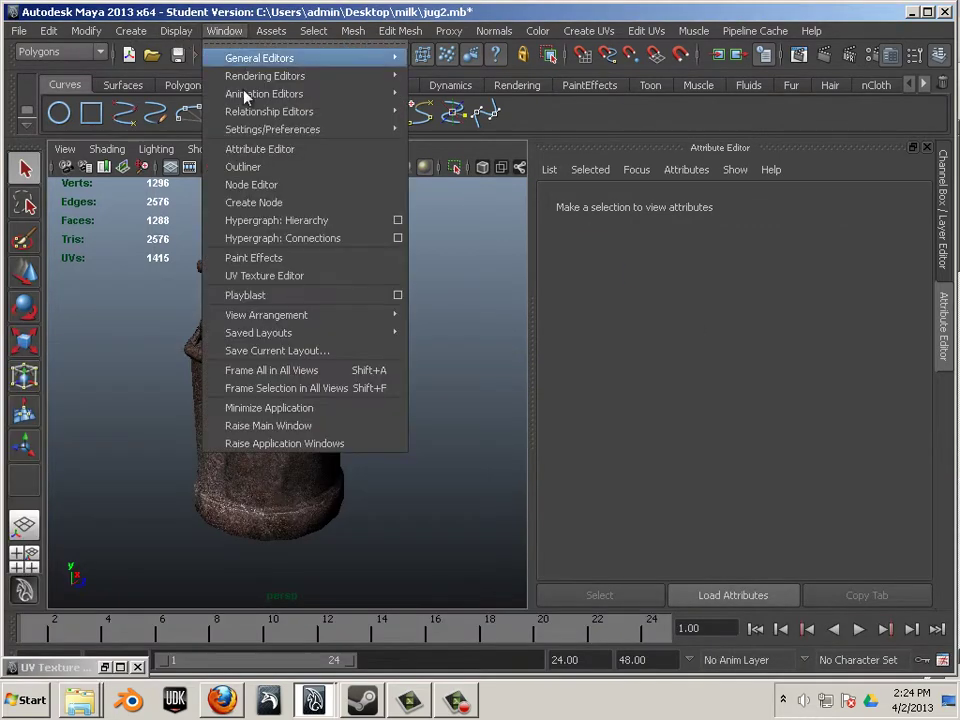
click(224, 31)
mouse_move(232, 78)
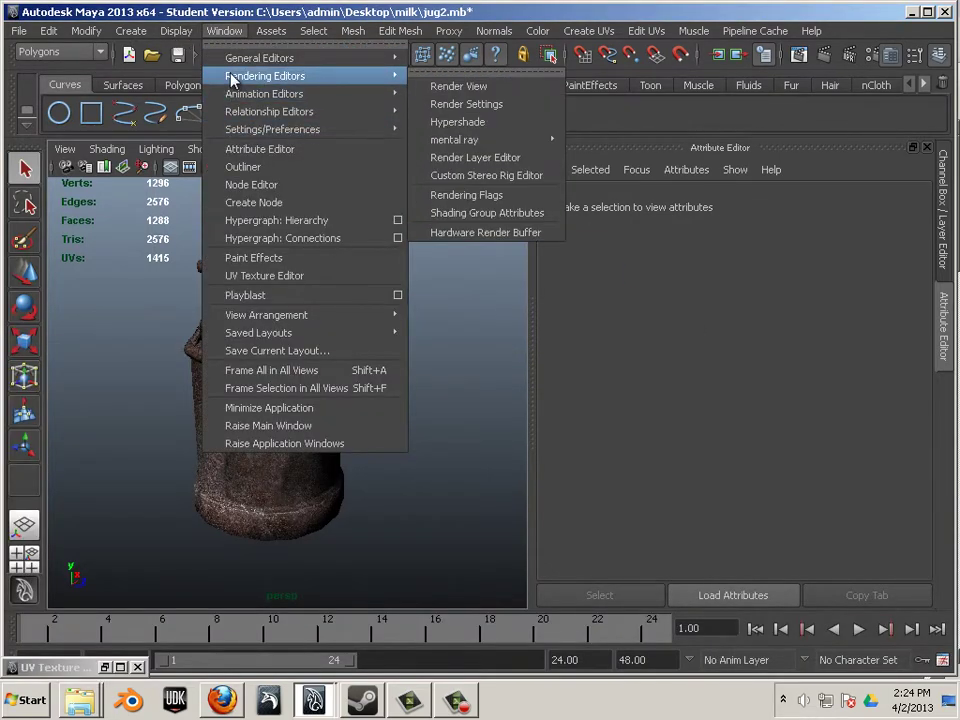
click(456, 124)
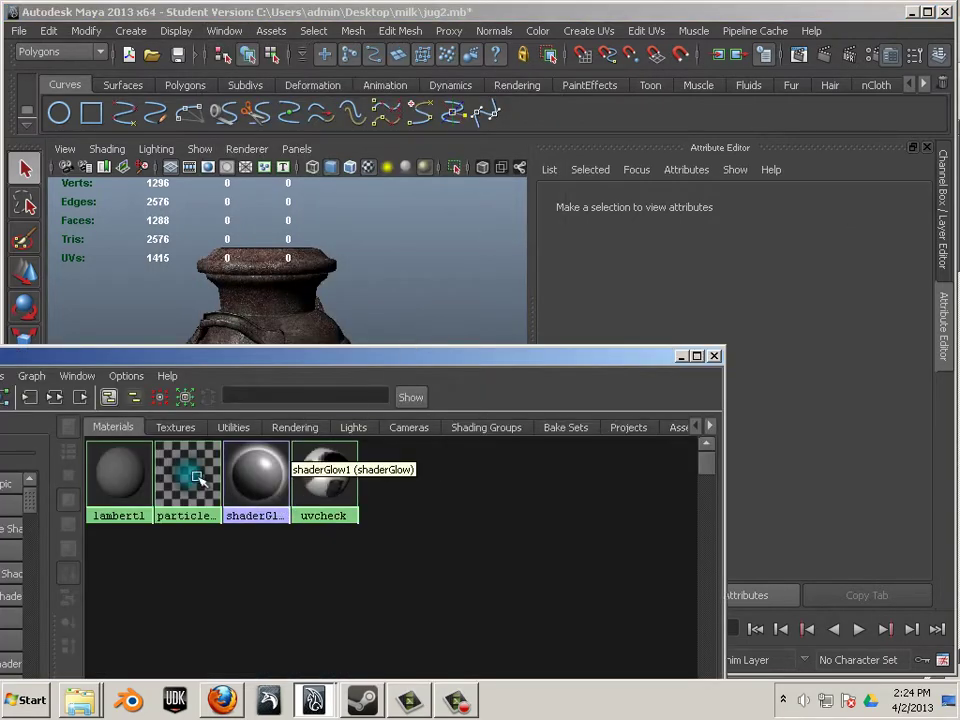
click(165, 426)
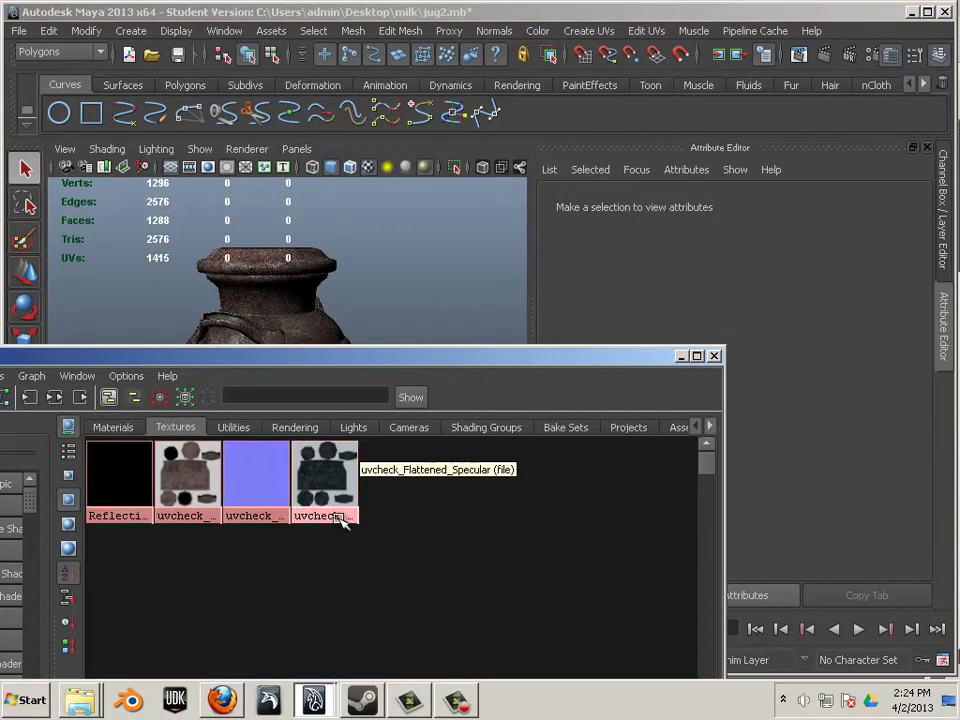
drag(453, 570, 182, 471)
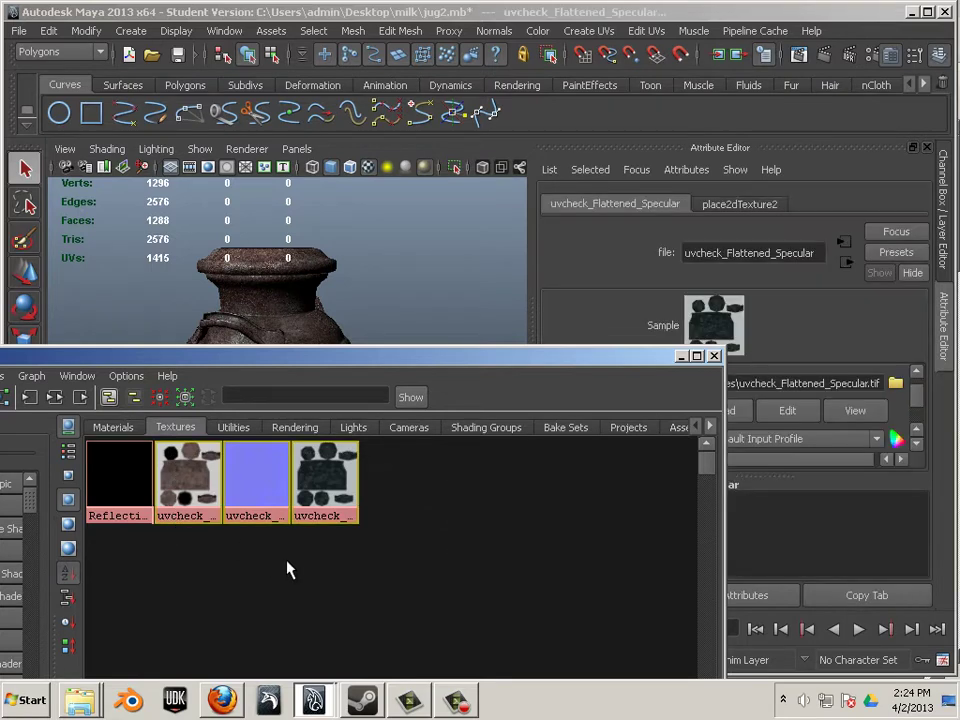
drag(338, 365, 176, 259)
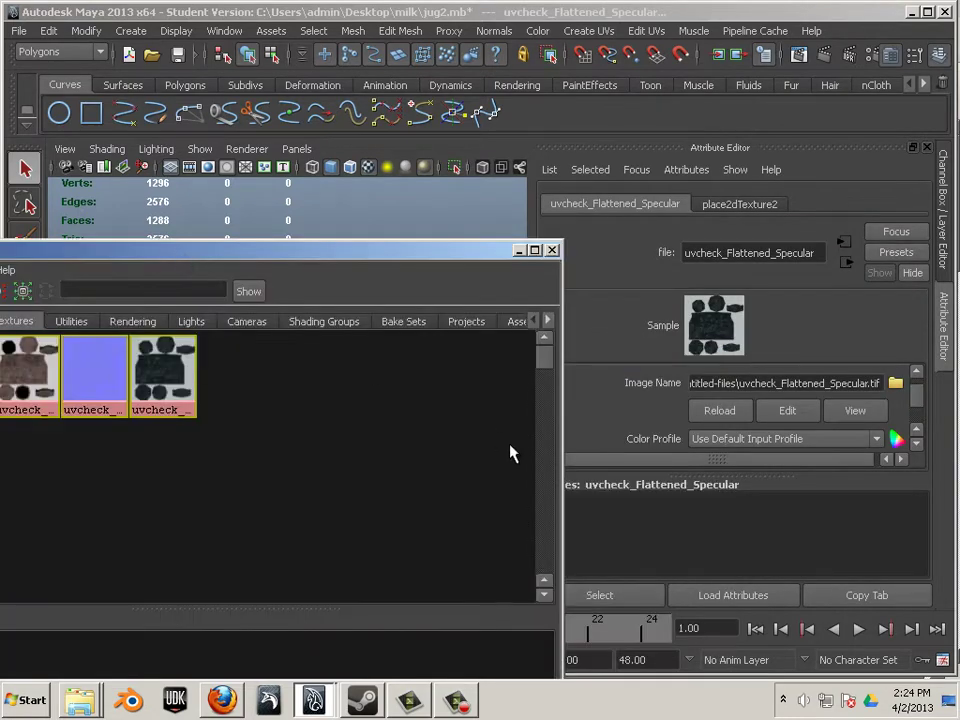
Select uvcheck_Flattened_Diffuse, check its uvcheck_Flattened_Diffuse.tif image path, and close Hypershade
click(240, 497)
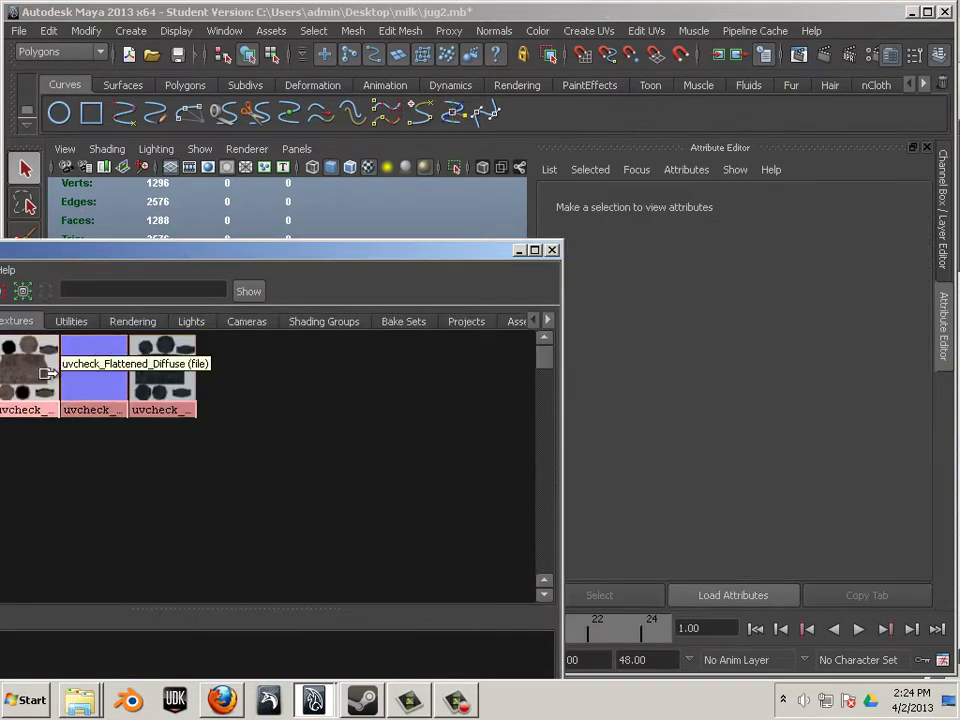
click(50, 380)
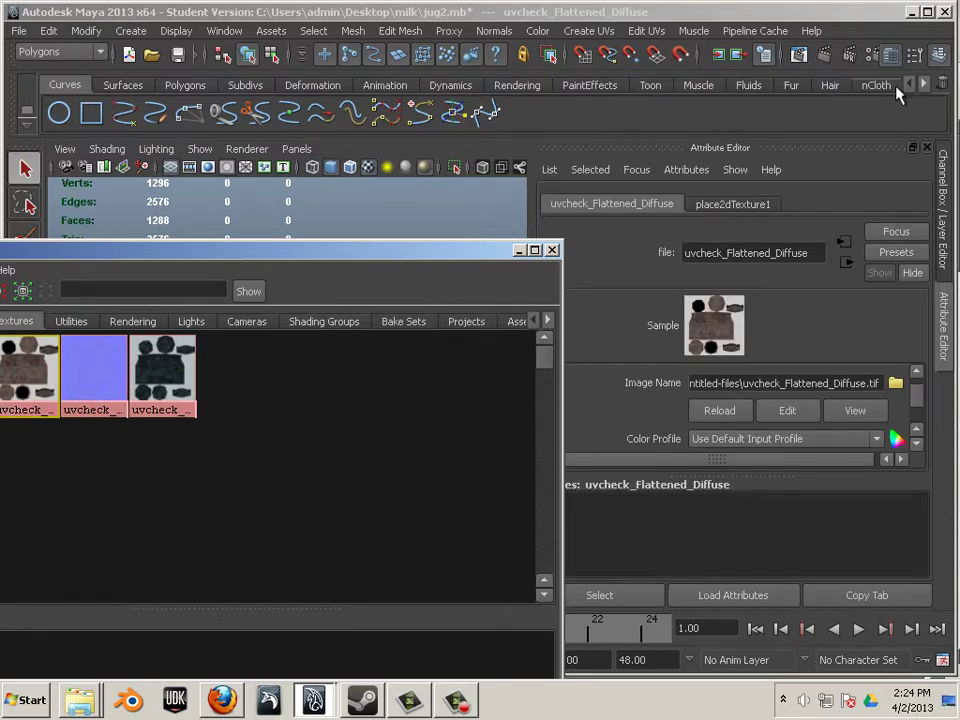
drag(816, 384, 706, 384)
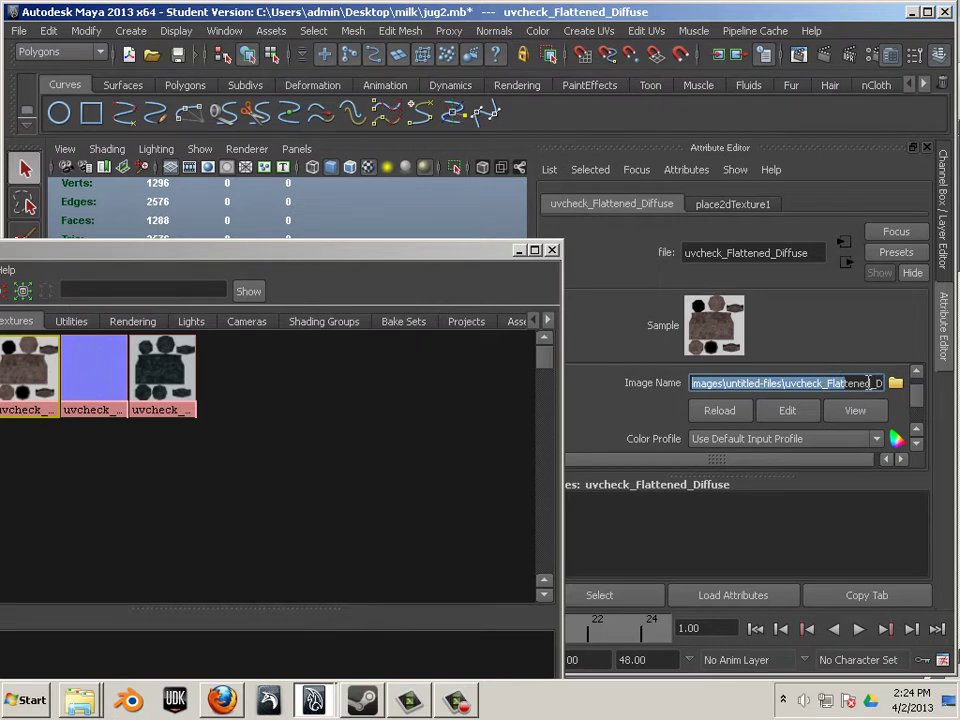
drag(849, 383, 878, 383)
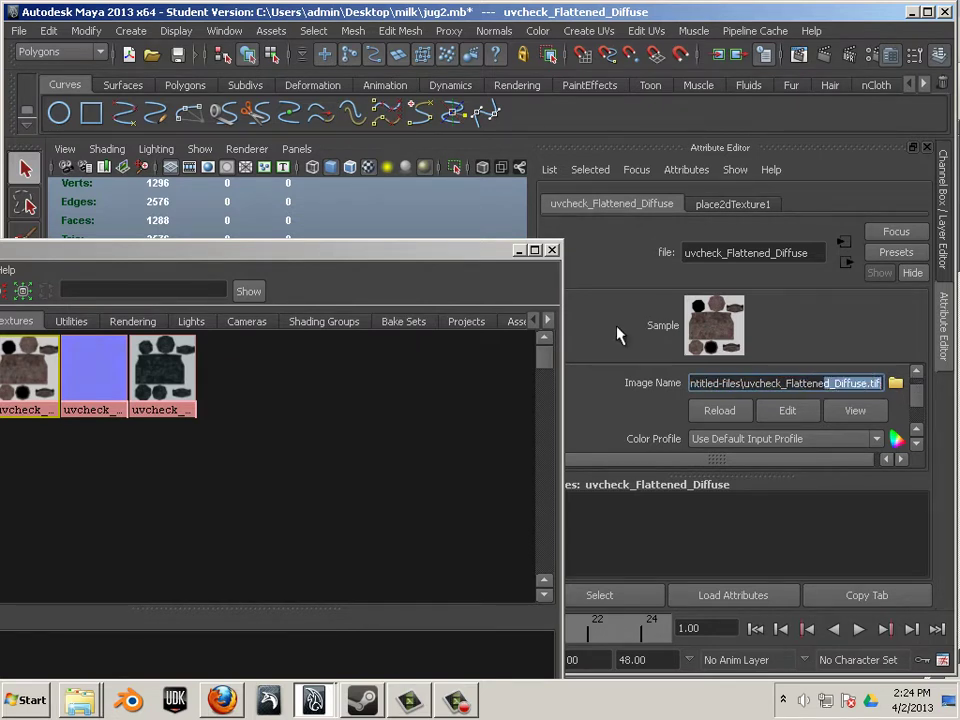
click(552, 250)
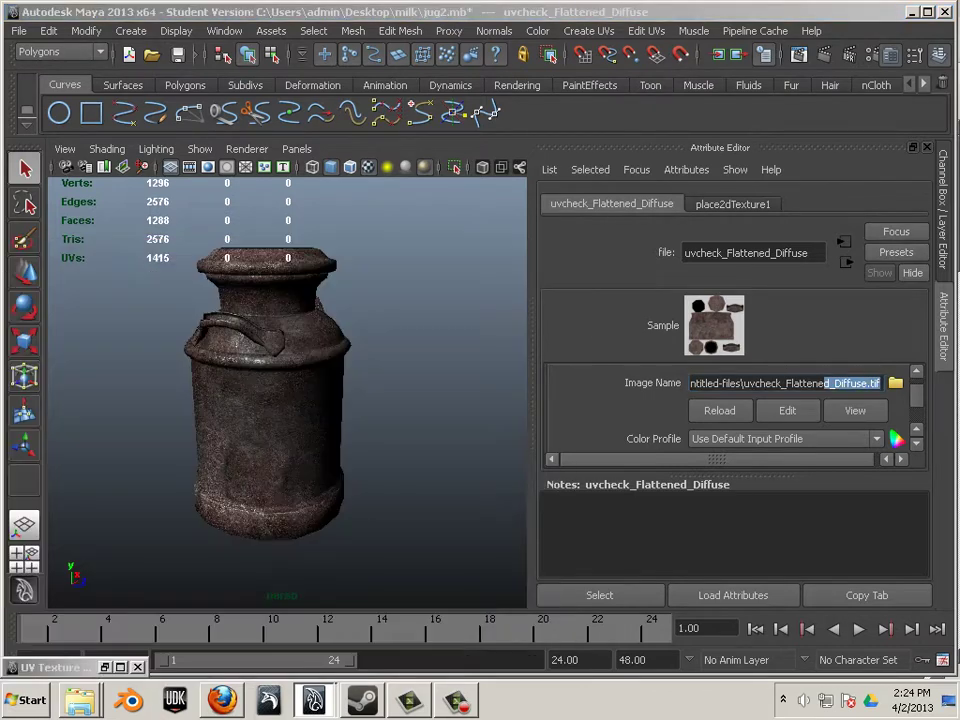
Set the project to the milk folder on the Desktop with File > Set Project
click(19, 31)
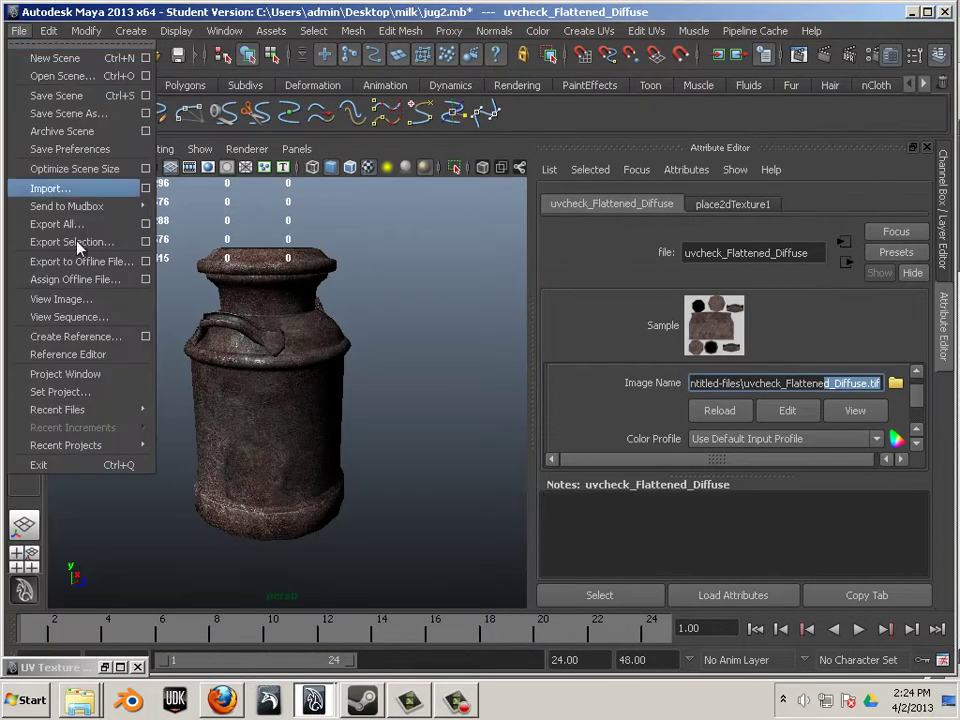
click(90, 392)
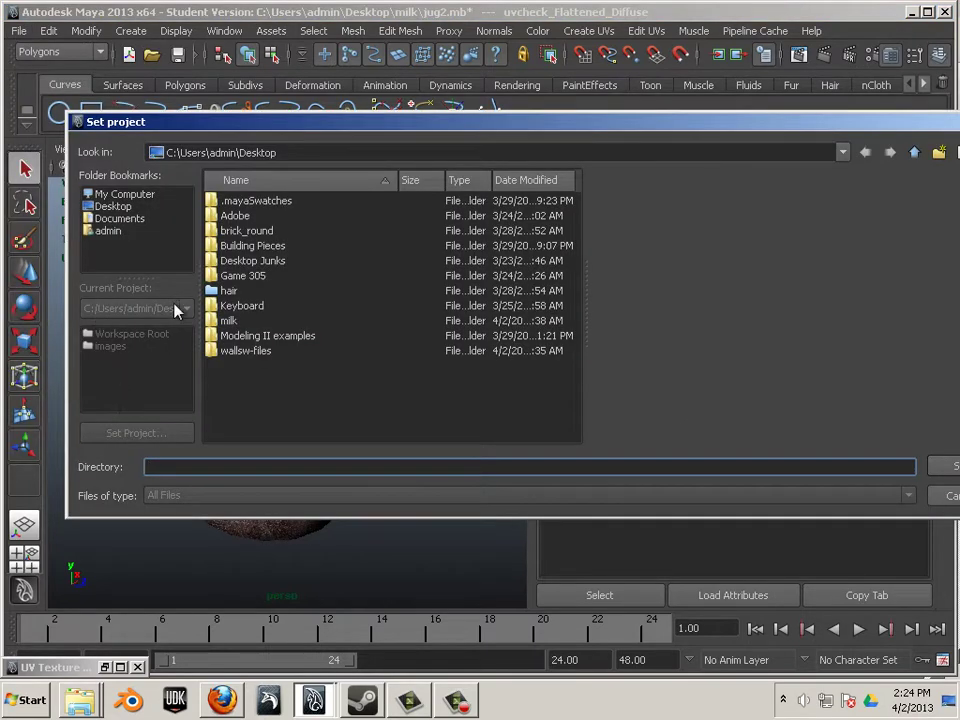
click(112, 206)
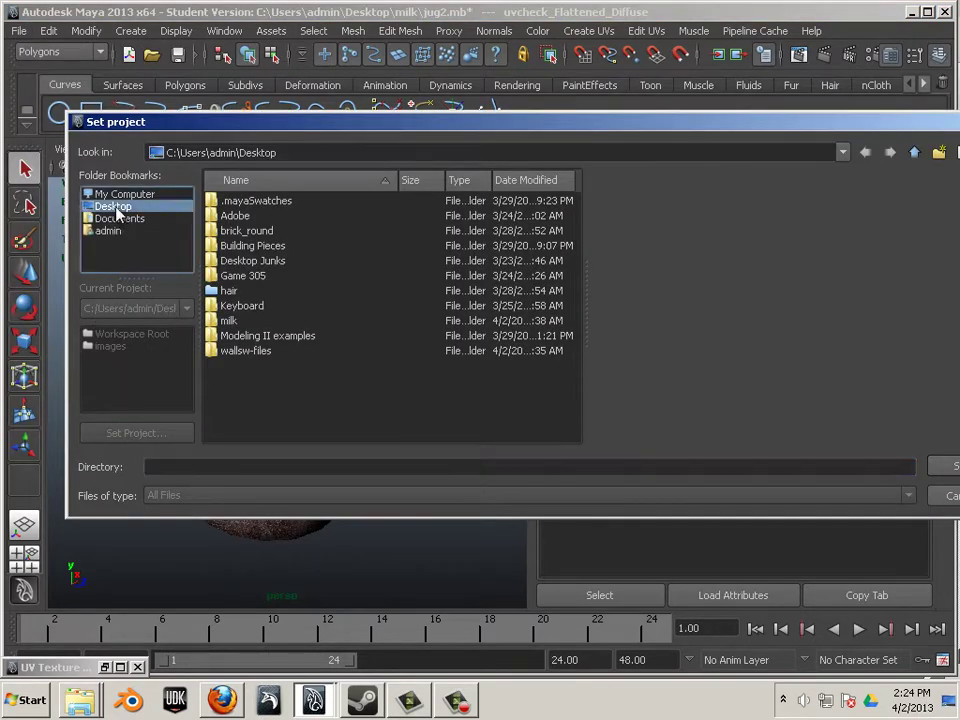
double_click(232, 320)
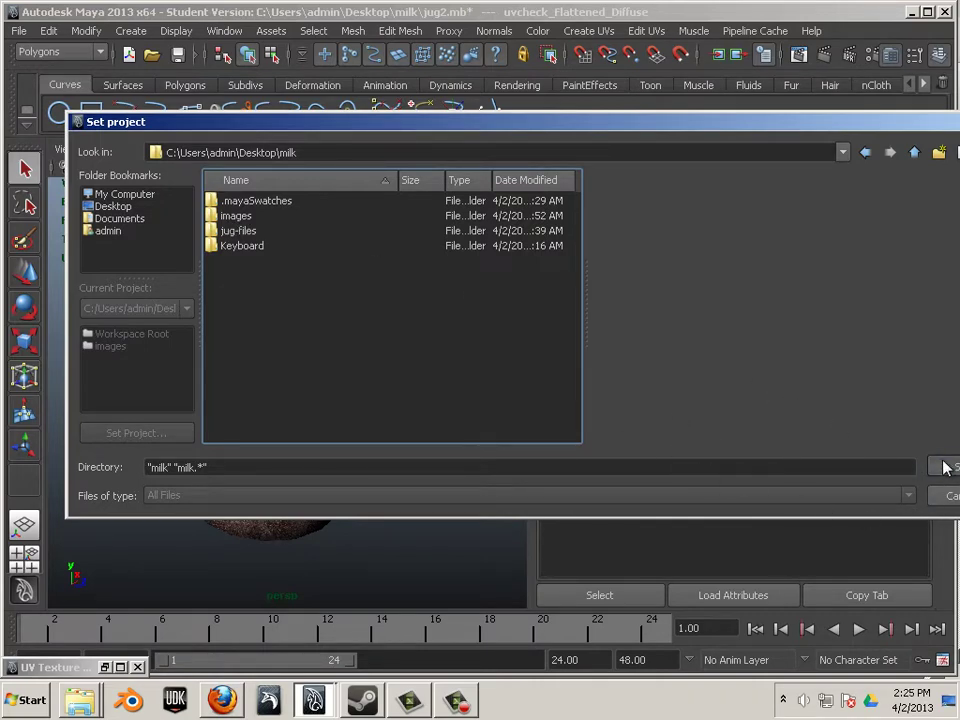
click(938, 499)
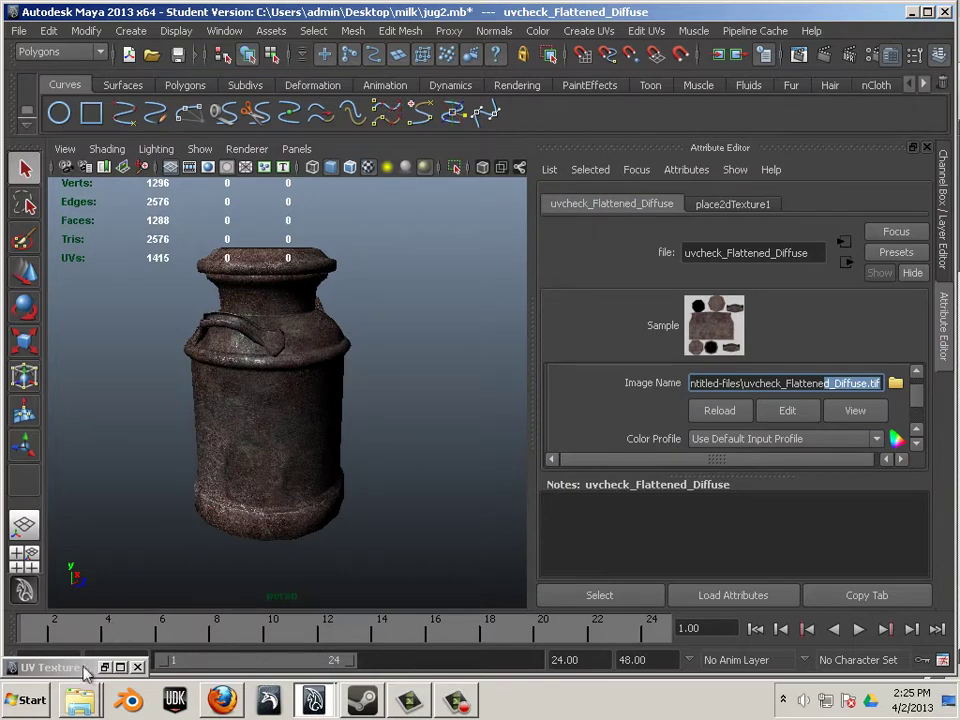
click(28, 699)
click(309, 394)
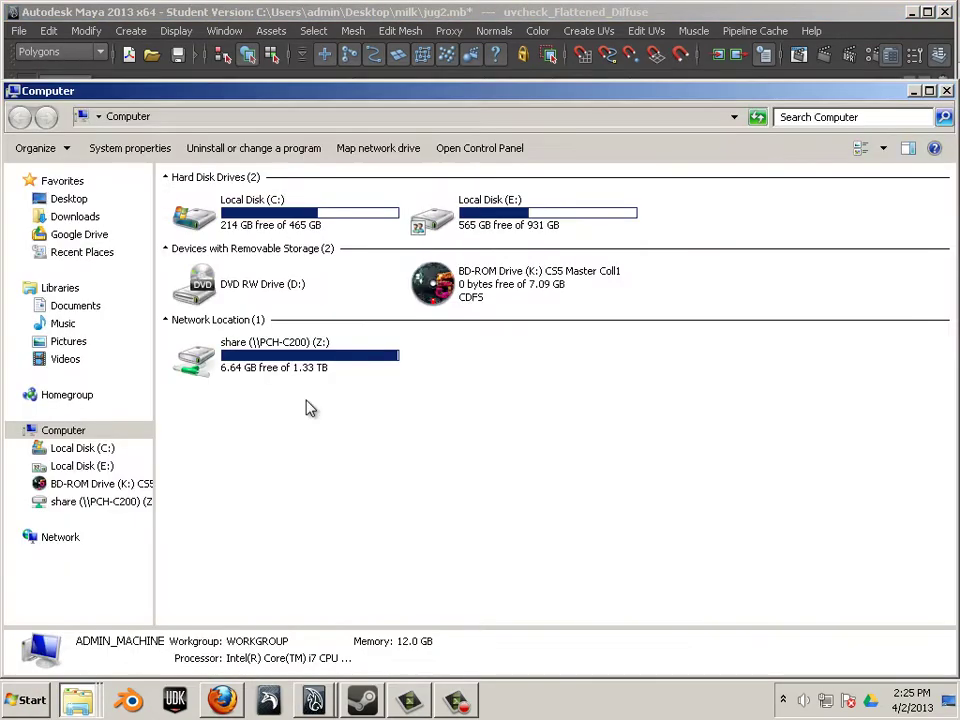
click(68, 199)
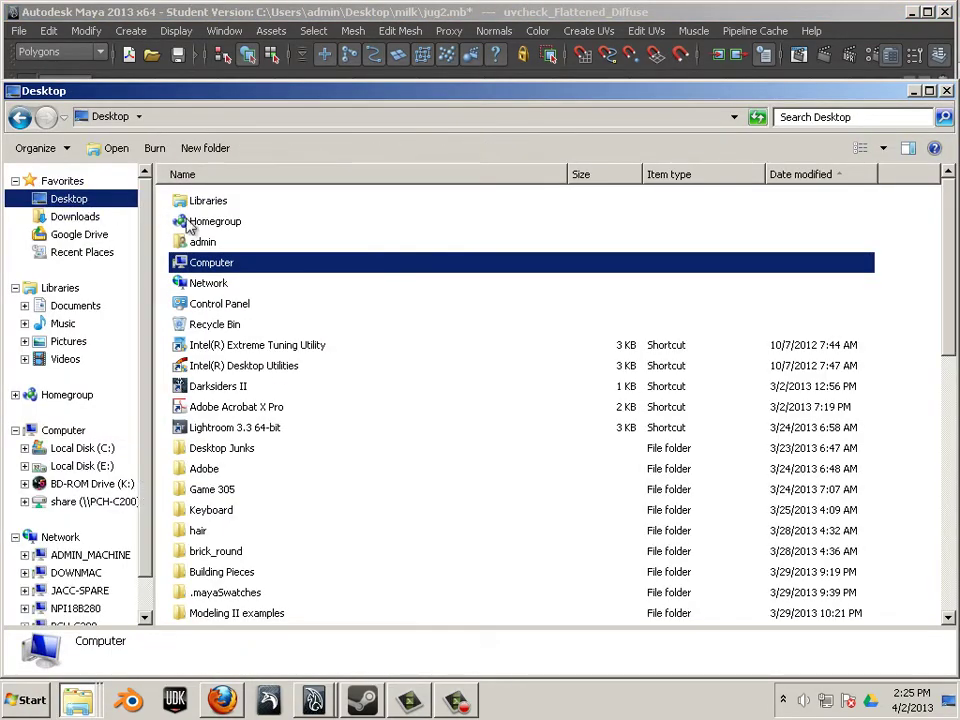
click(355, 476)
scroll(355, 476, down, 3)
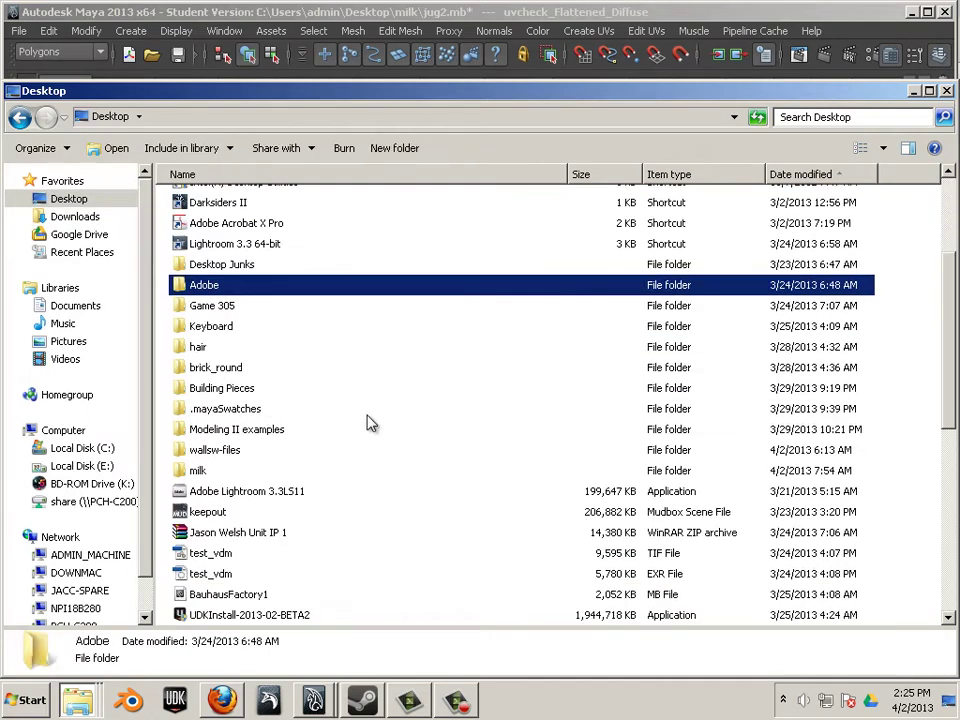
click(196, 472)
double_click(196, 472)
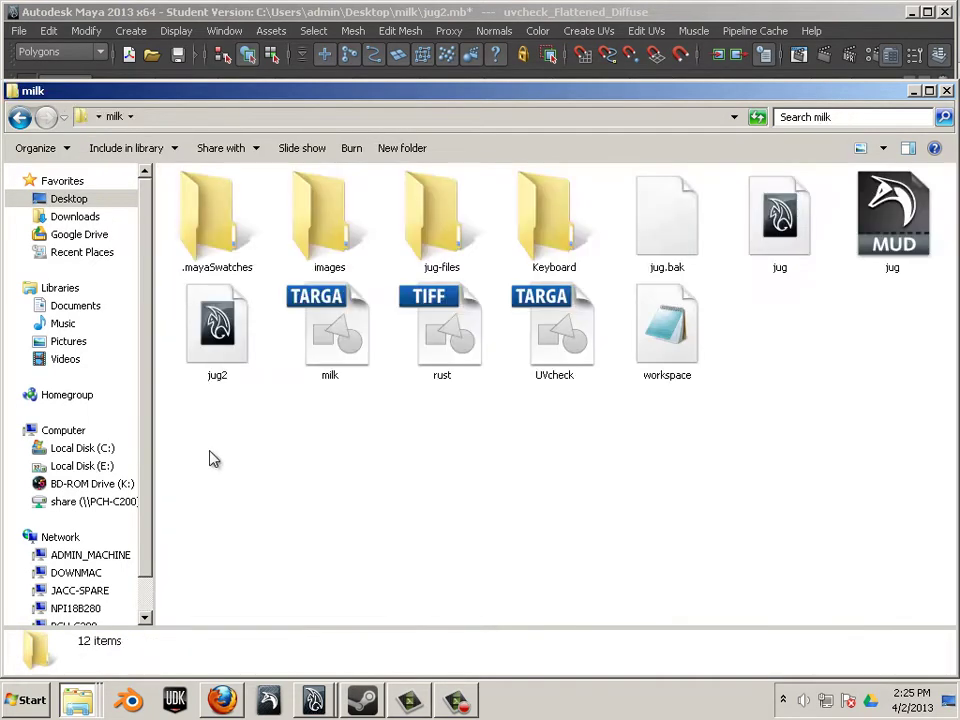
double_click(300, 225)
double_click(219, 210)
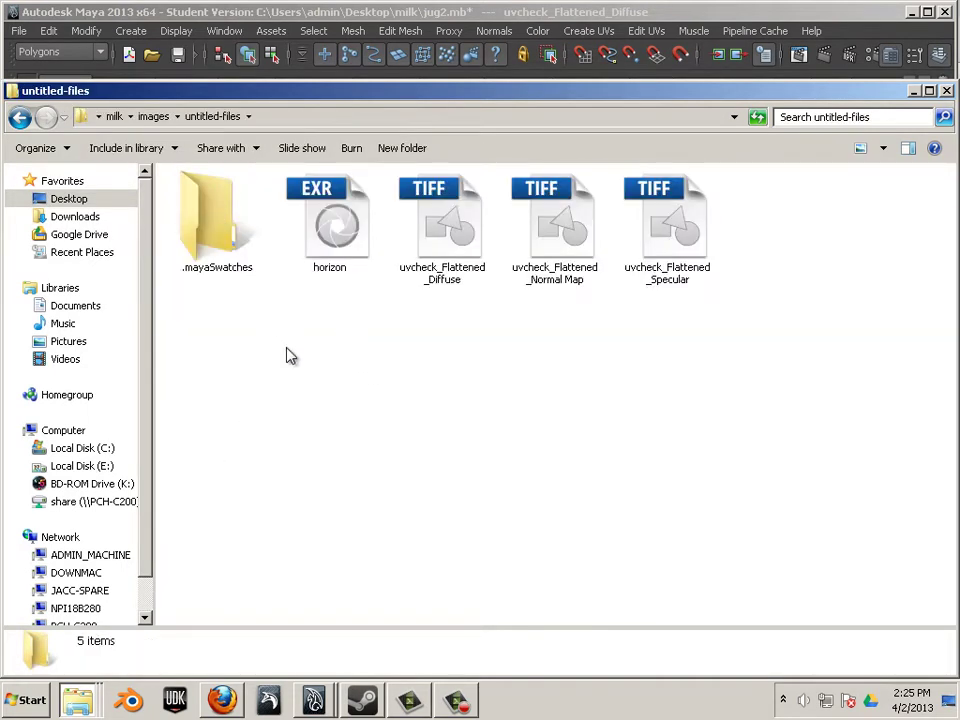
click(662, 232)
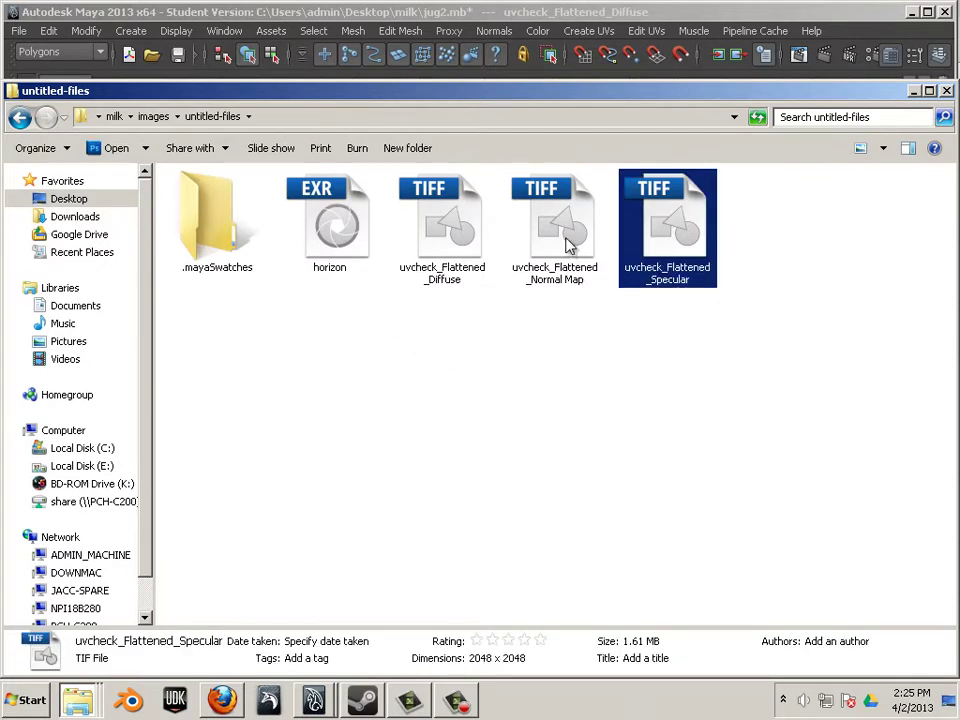
key(Left)
key(Left)
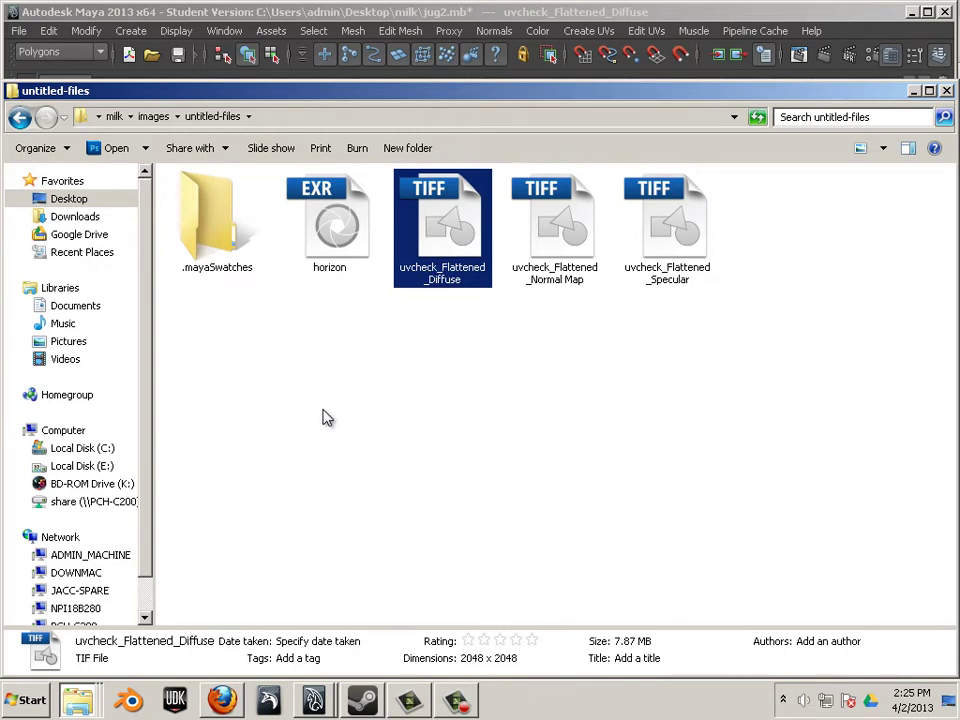
drag(750, 347, 462, 212)
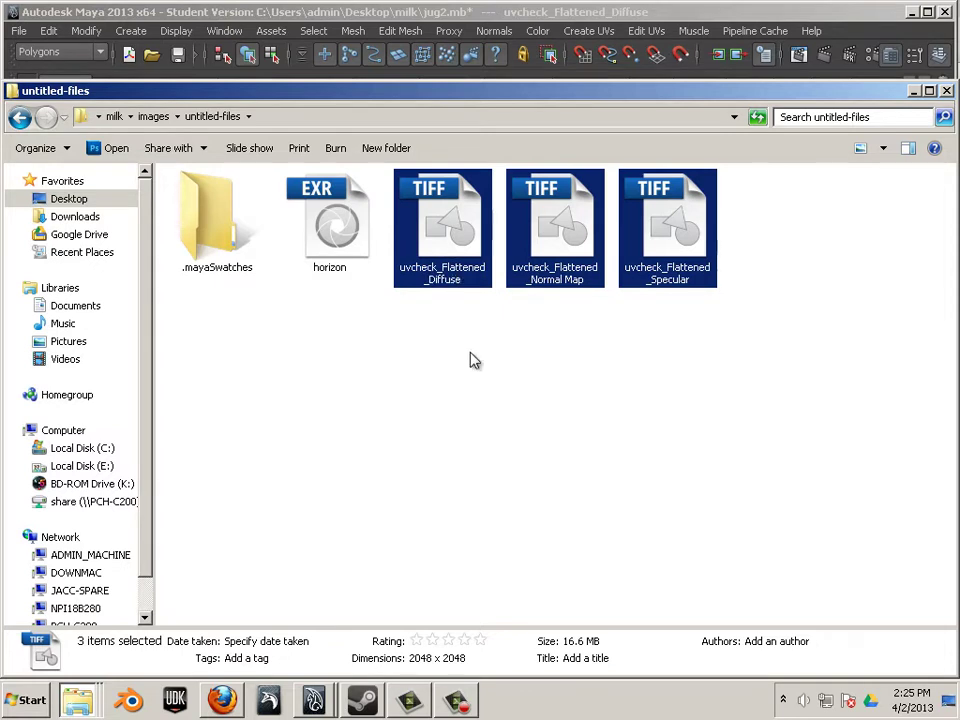
click(758, 456)
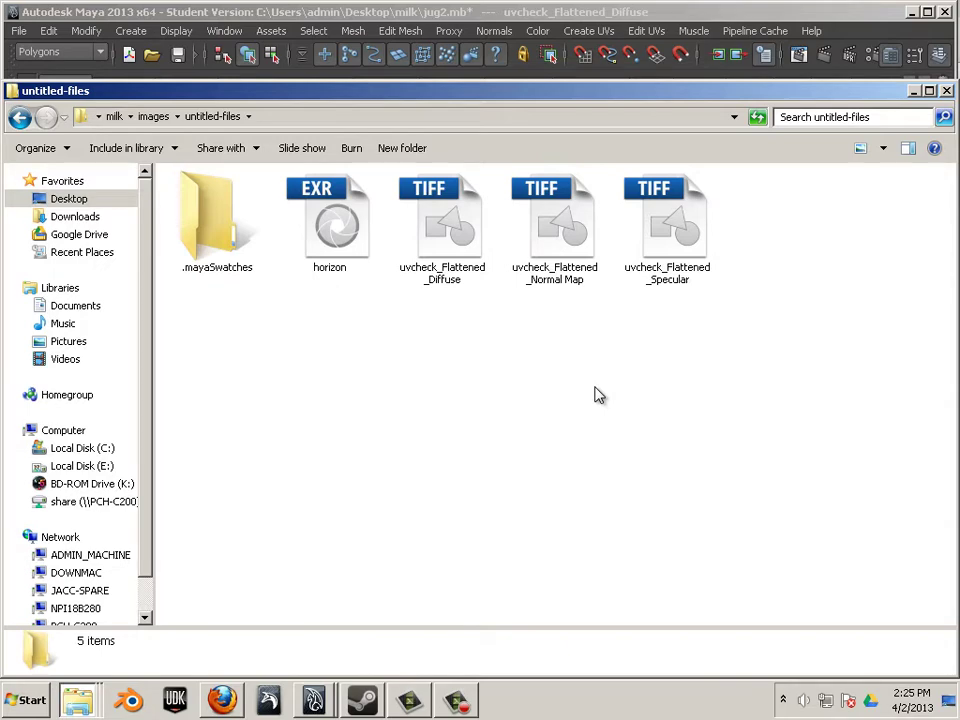
click(265, 20)
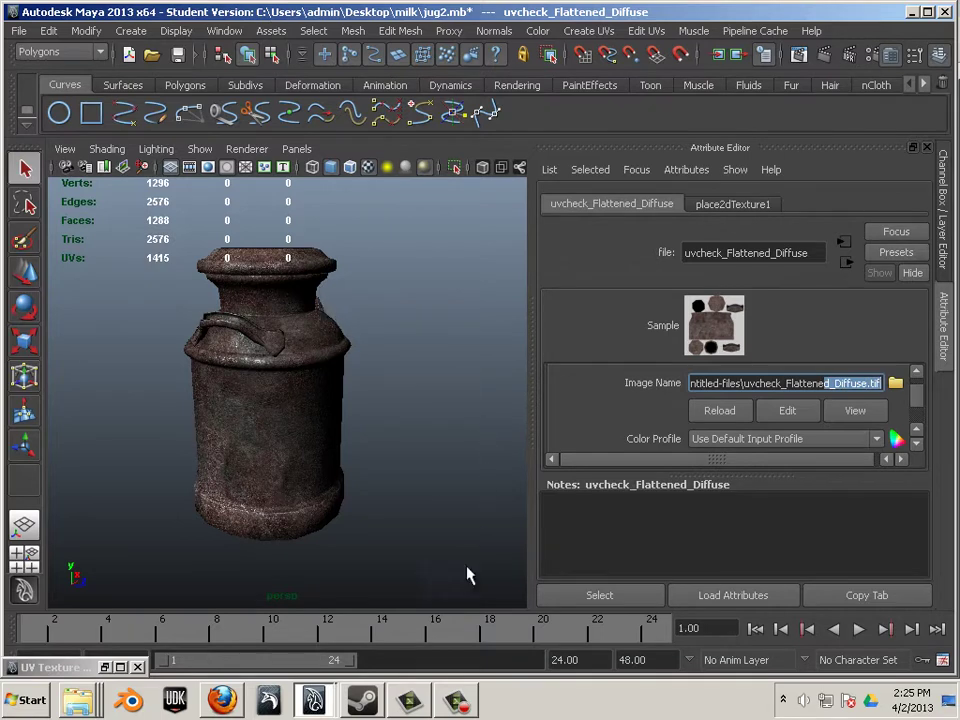
Select the milk jug meshes and start Export Selection to the Desktop
drag(443, 579, 157, 264)
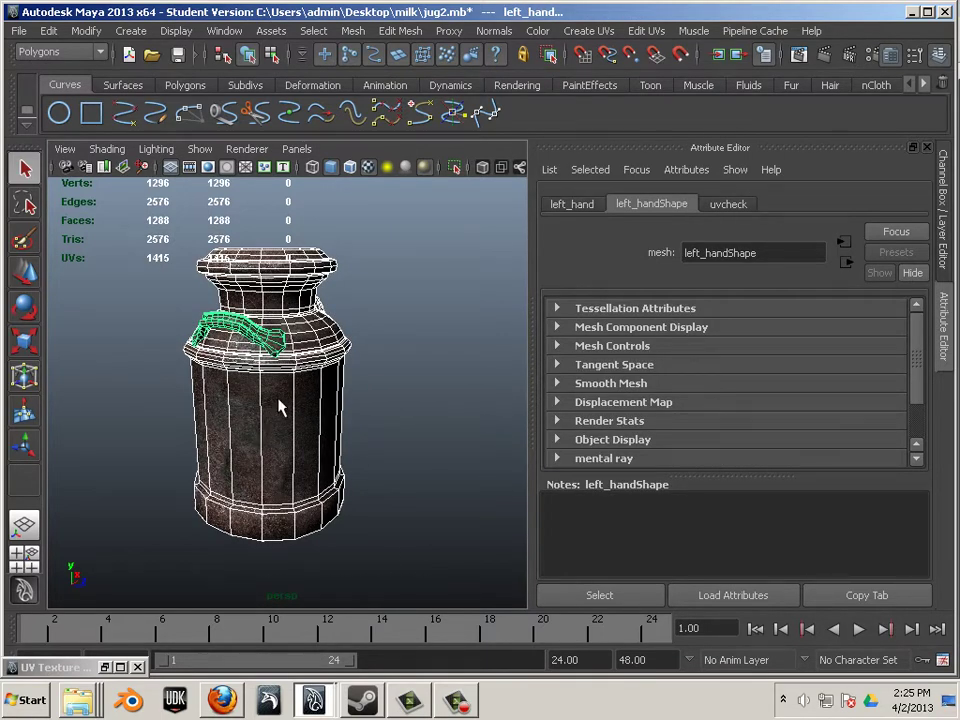
click(16, 33)
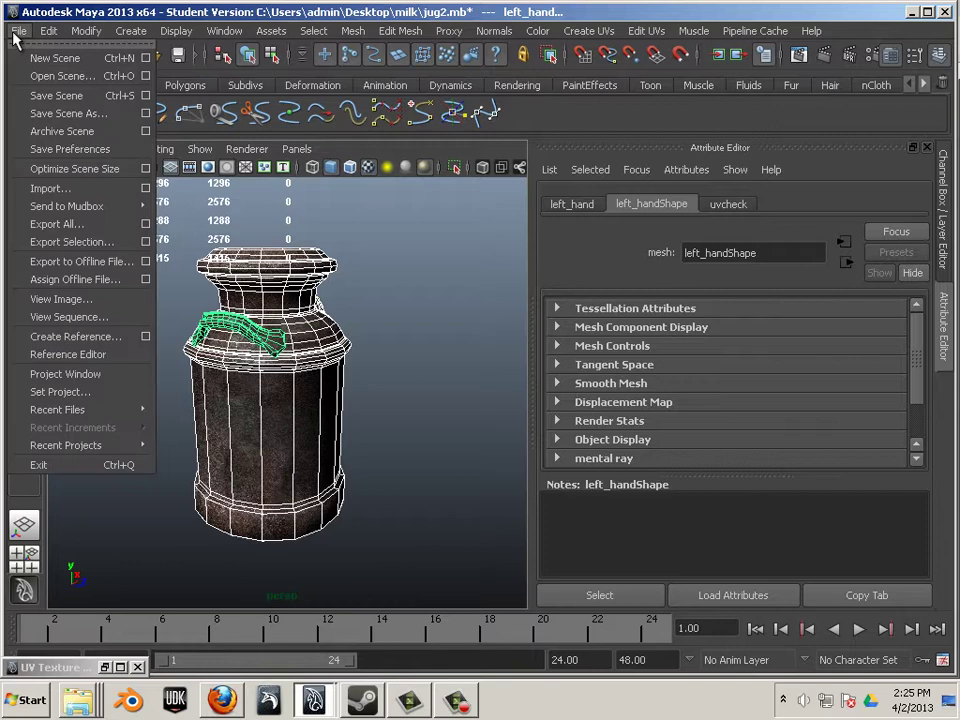
click(90, 244)
click(118, 208)
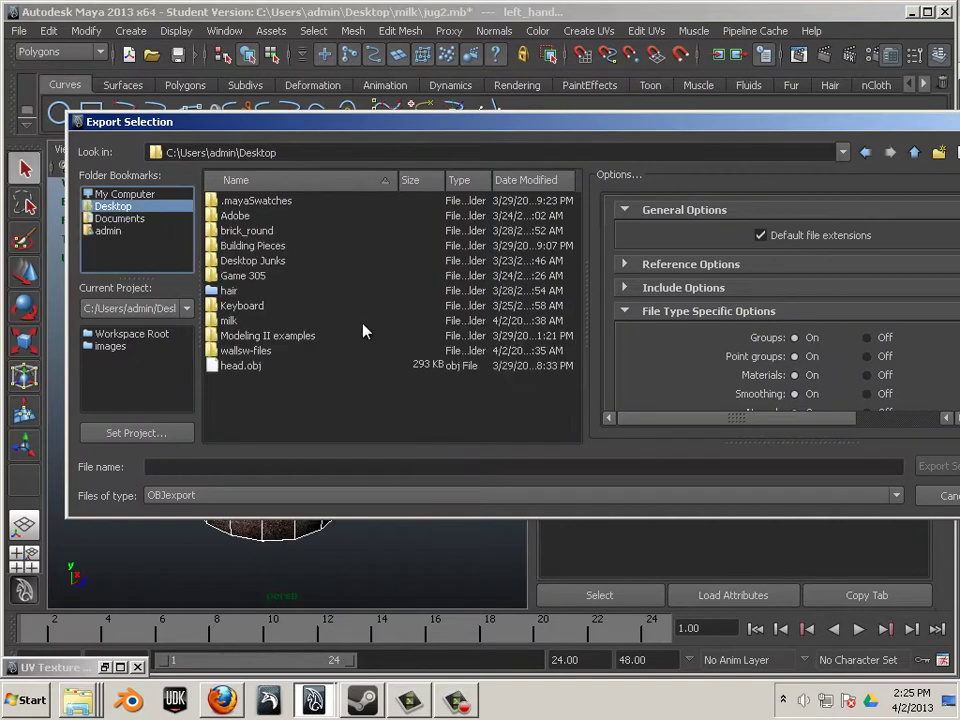
drag(881, 123, 770, 123)
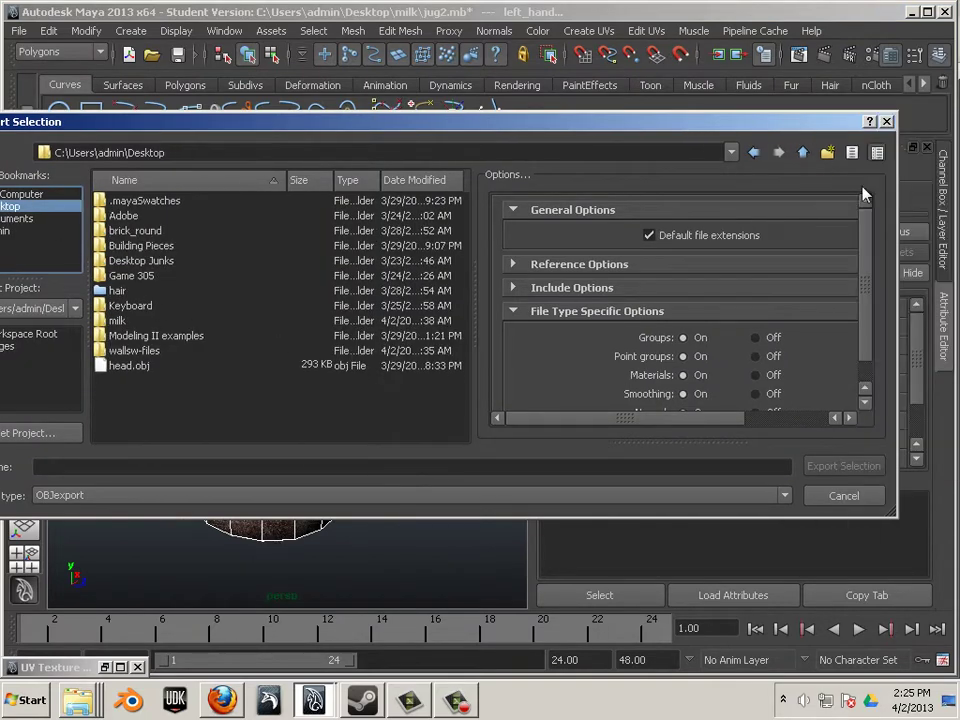
Create and open a Desktop folder 'Jason Welsh Jug', entering 'jug' as the export file name
click(828, 153)
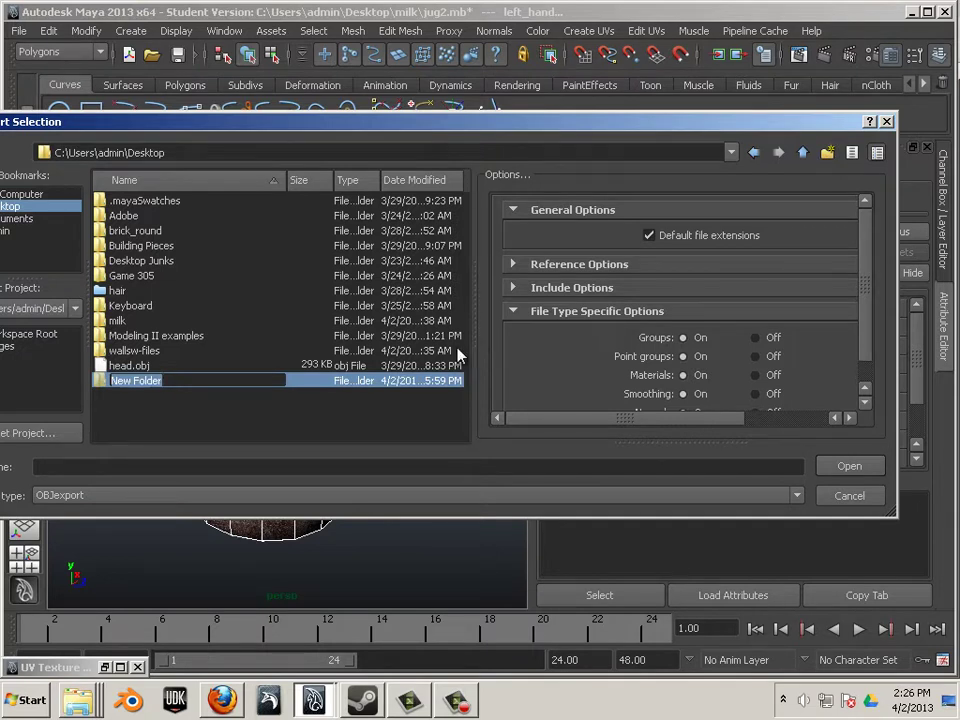
text(Jason )
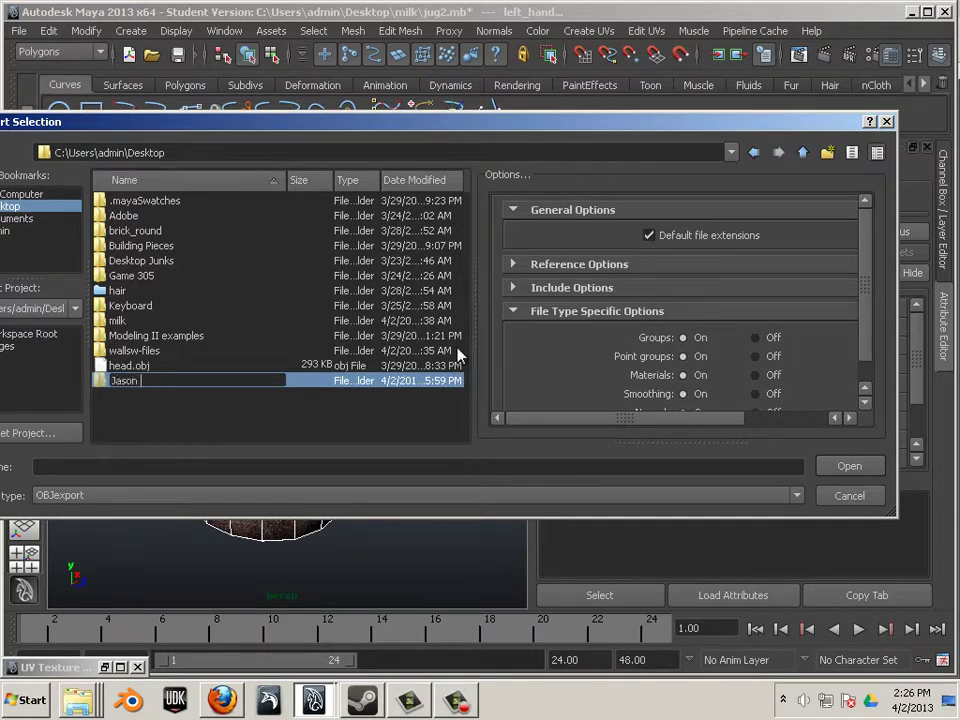
text(Welsh Jug)
key(Return)
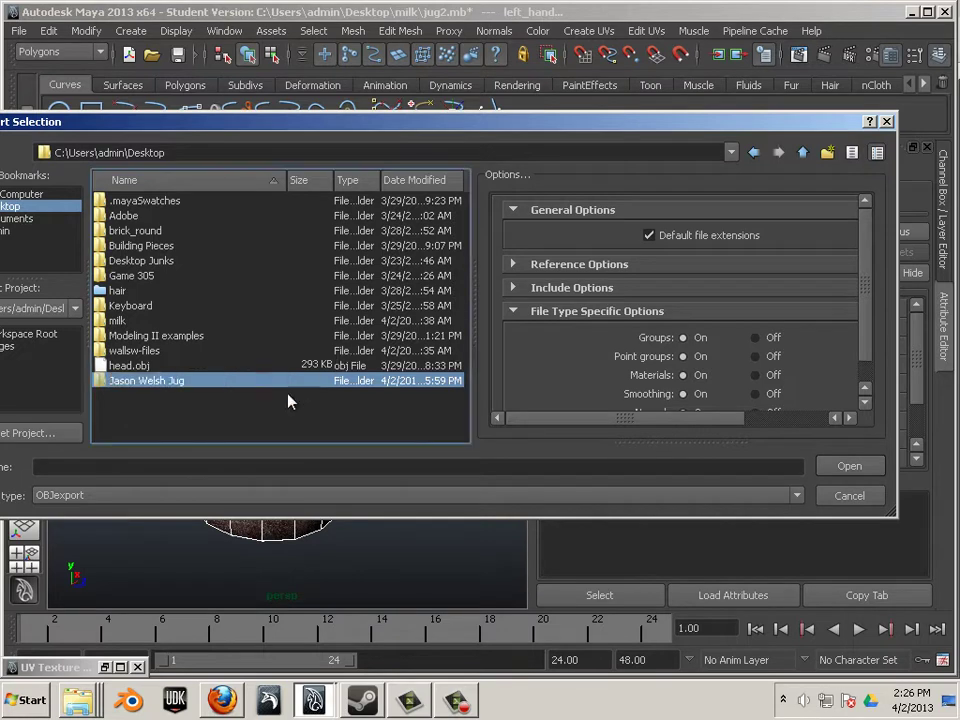
double_click(165, 386)
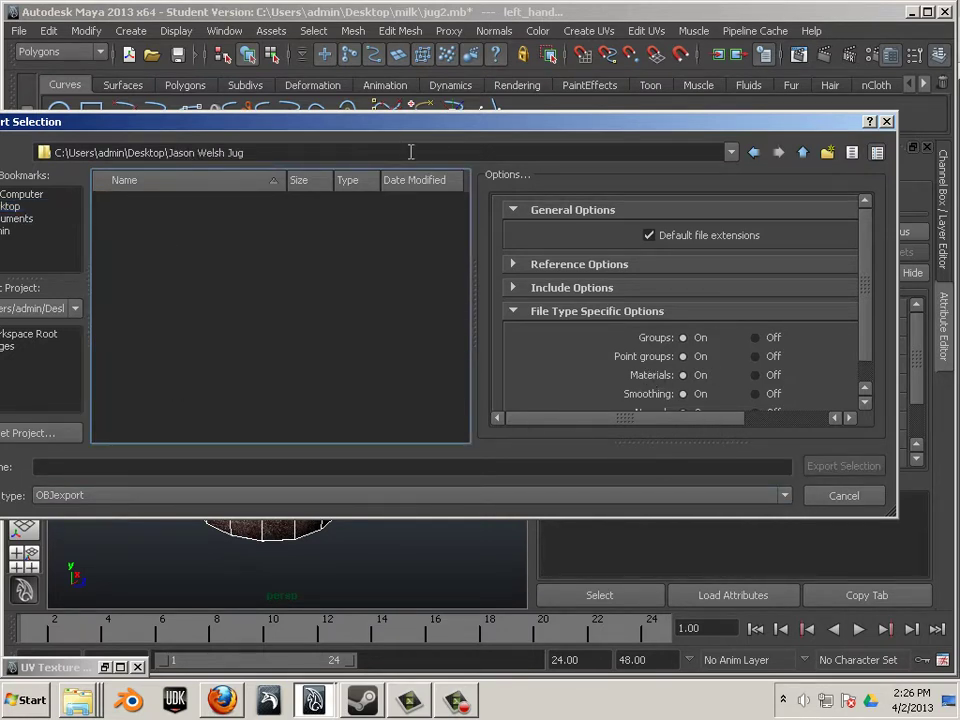
drag(69, 125, 179, 106)
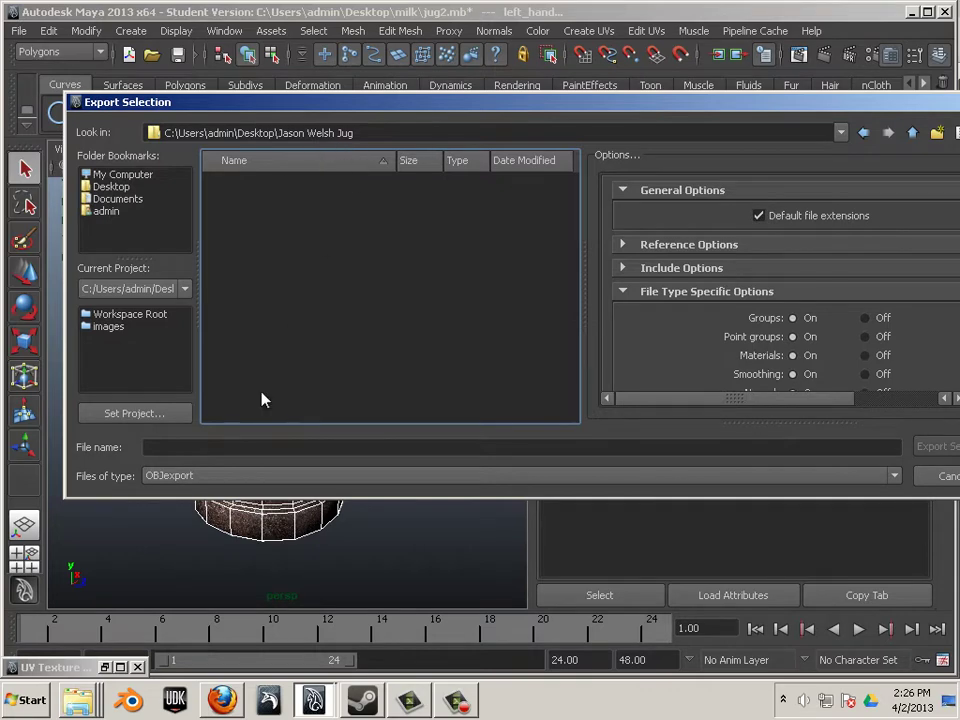
click(278, 446)
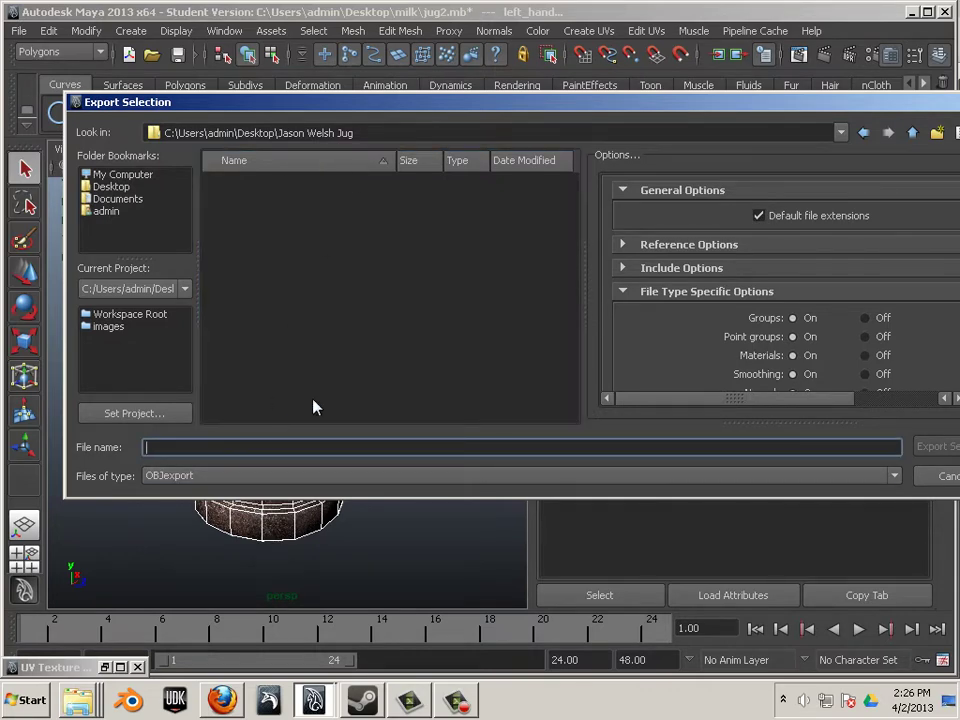
text(jug)
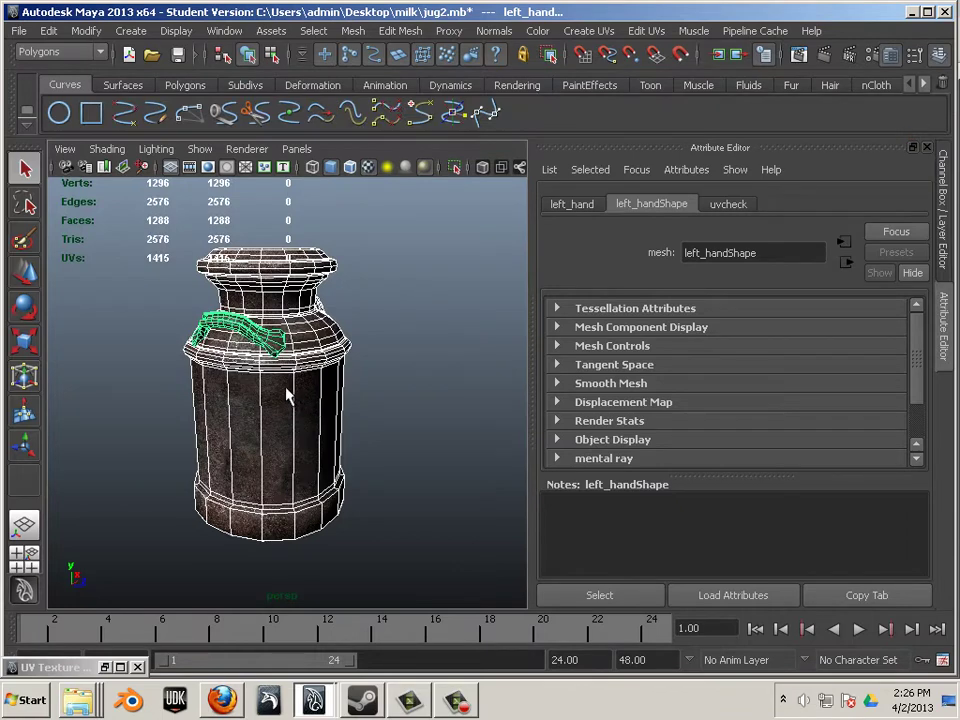
Check the Desktop's Jason Welsh Jug folder in Explorer, selecting its three uvcheck TIFFs, then return to Maya
click(27, 700)
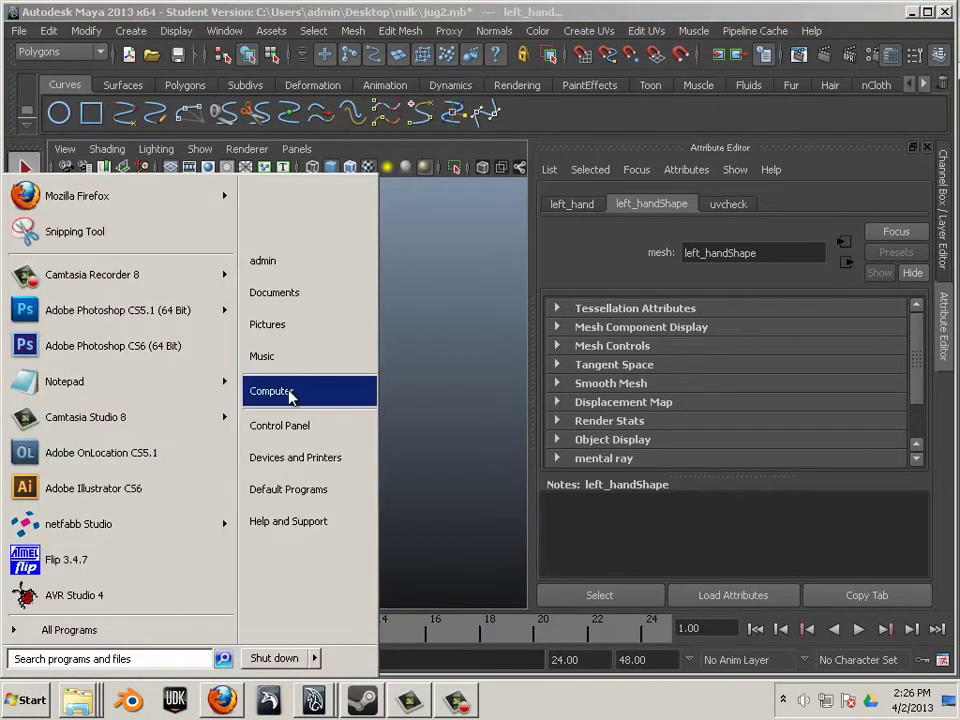
click(288, 392)
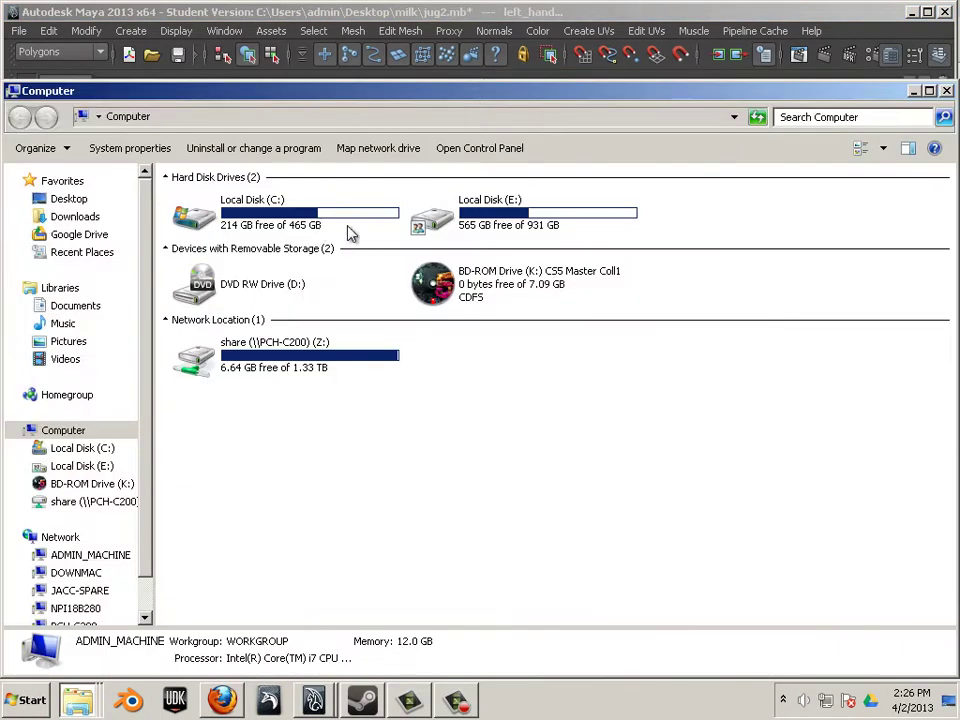
click(70, 202)
click(380, 506)
scroll(360, 480, down, 4)
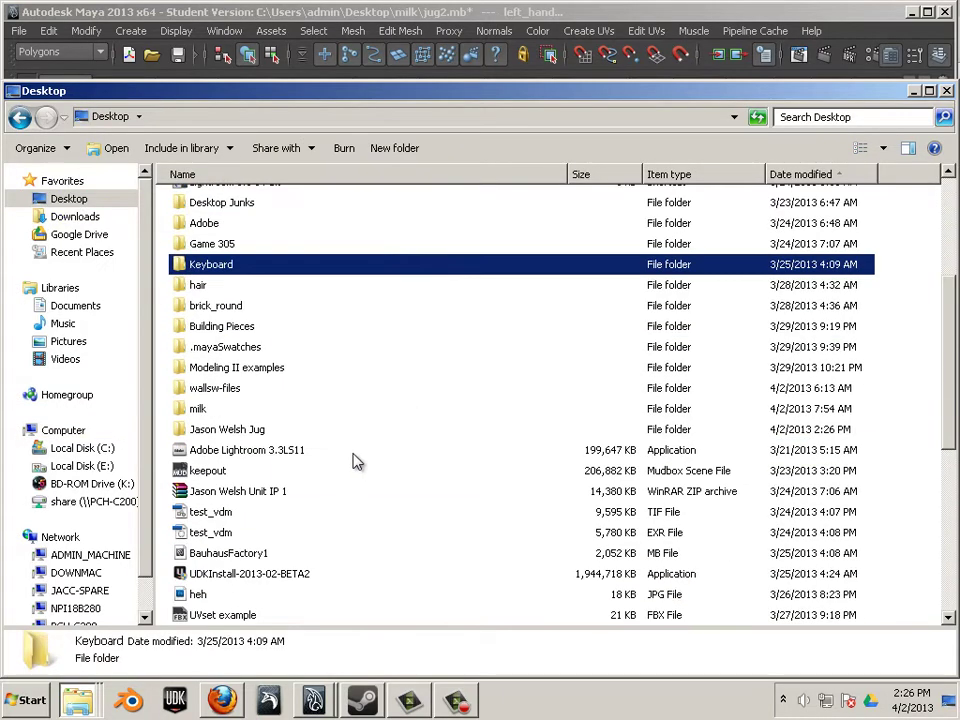
double_click(262, 432)
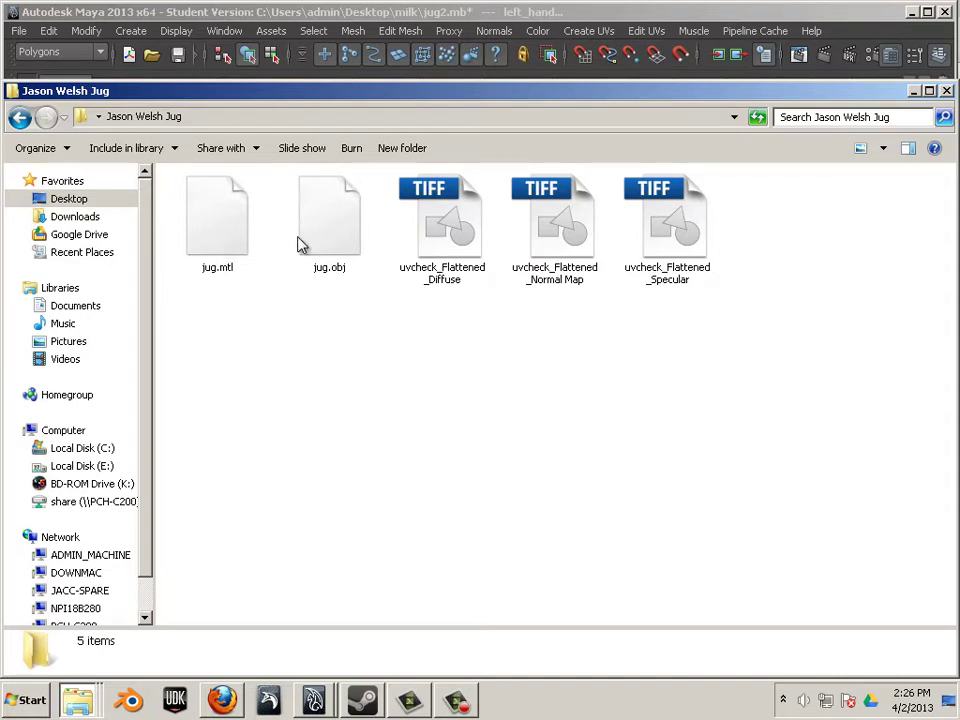
drag(785, 312, 452, 214)
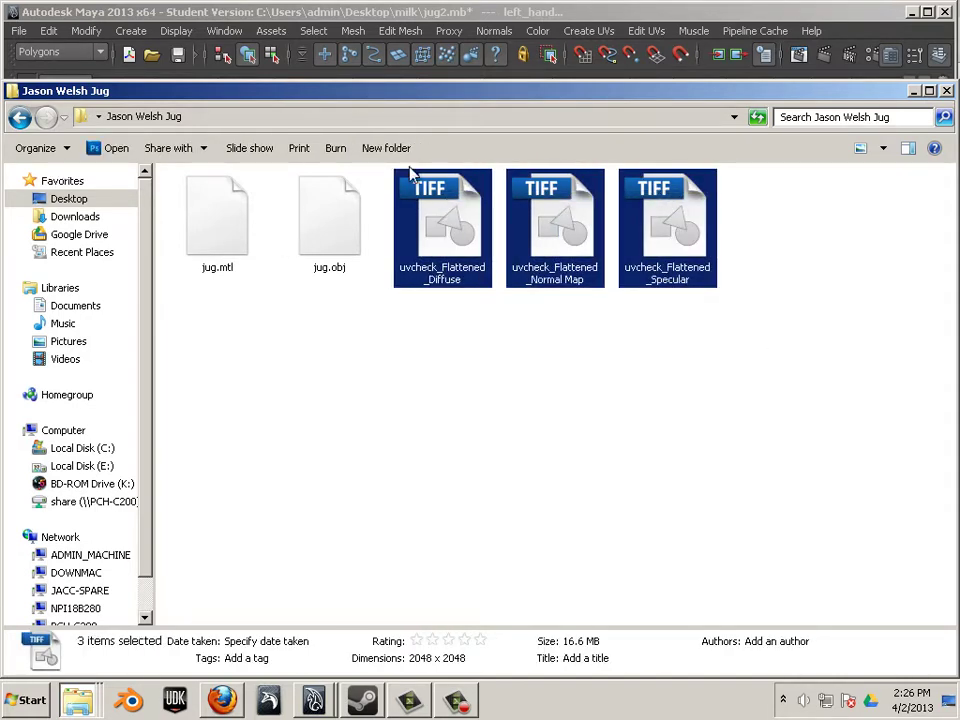
click(207, 14)
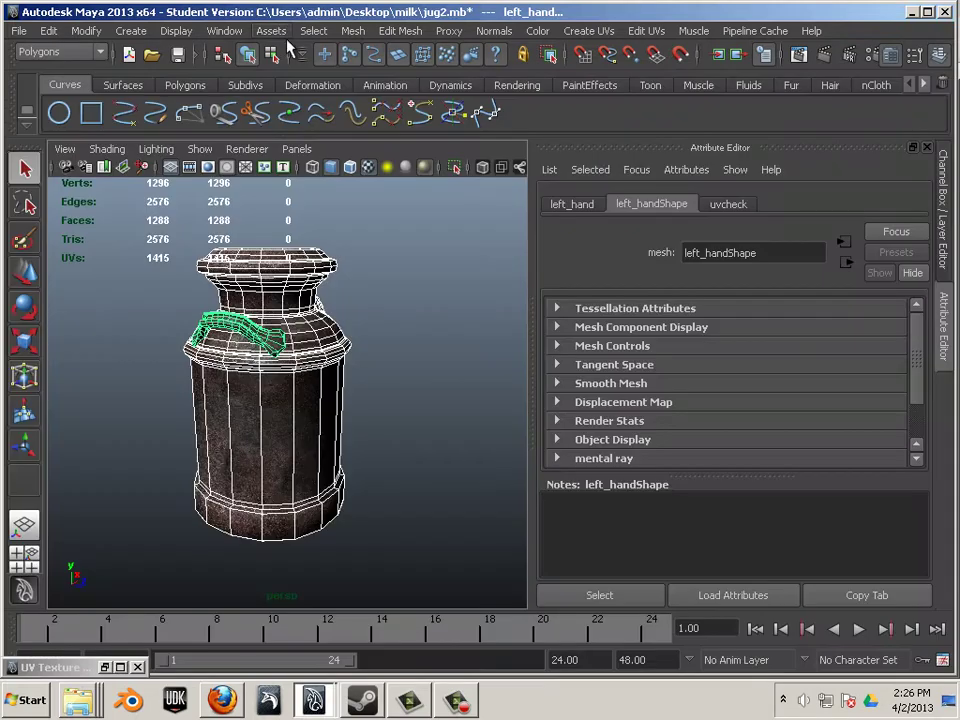
click(18, 32)
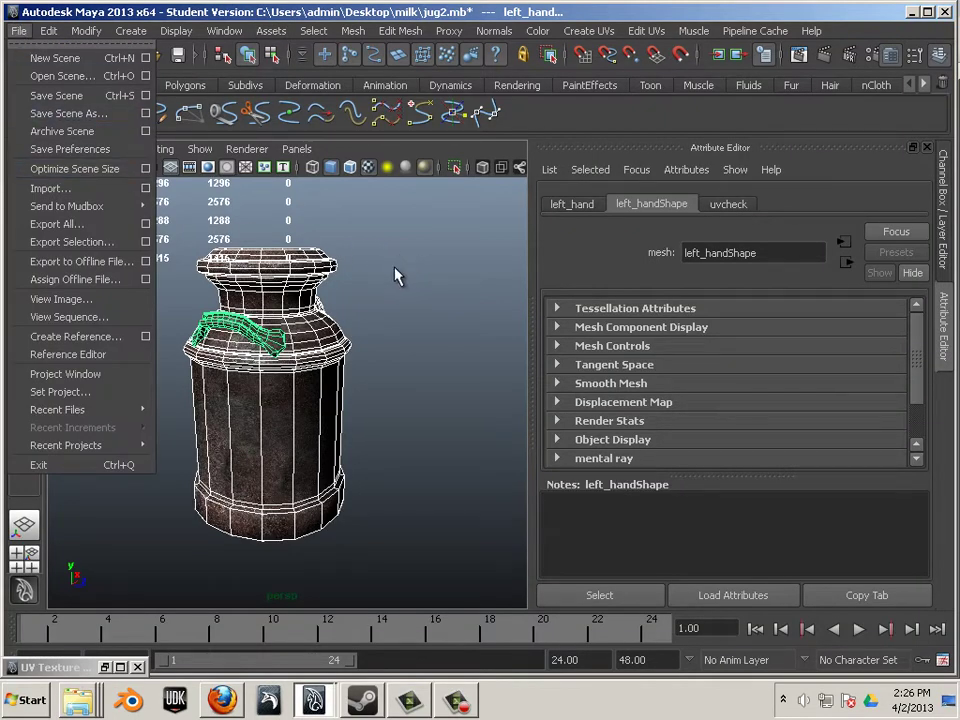
Confirm jug.obj in the export window, cancel it, and launch Adobe Photoshop CS5.1
click(70, 243)
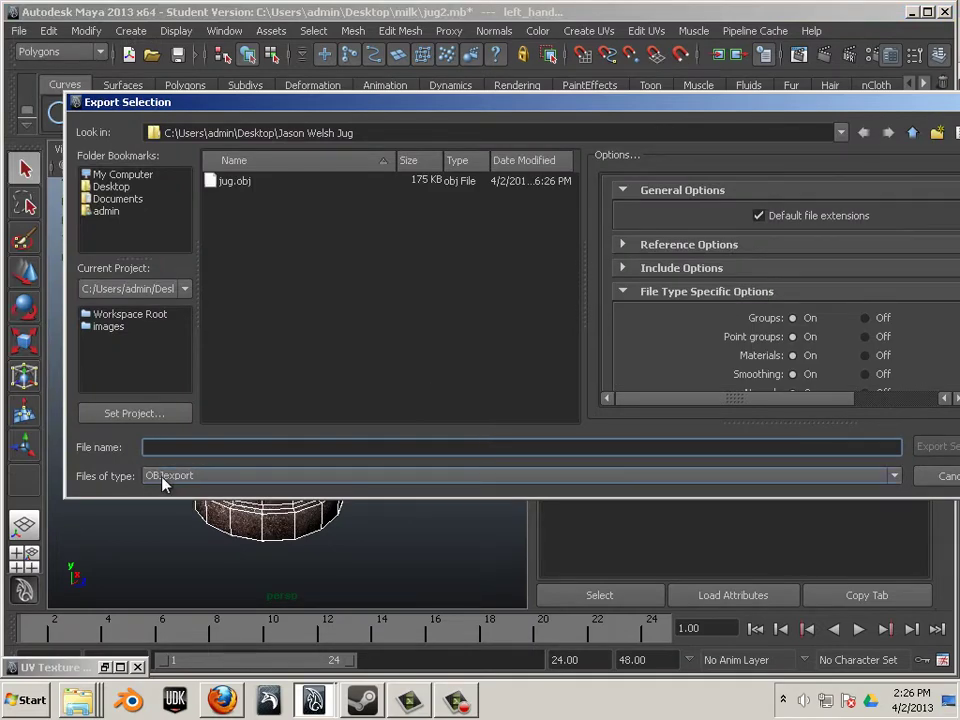
click(936, 478)
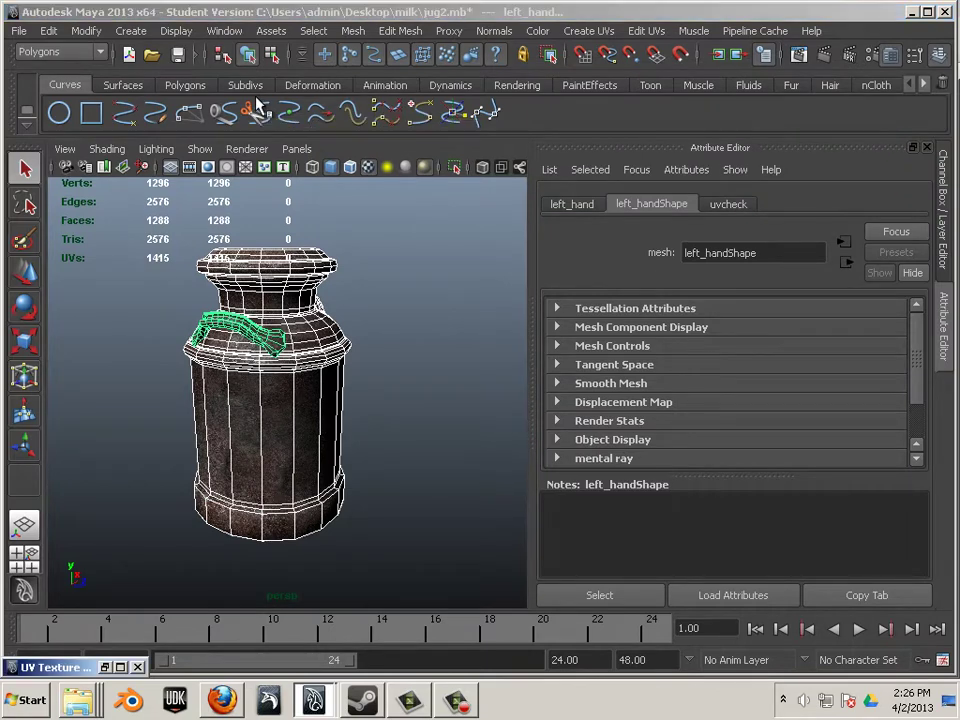
key(alt+Tab)
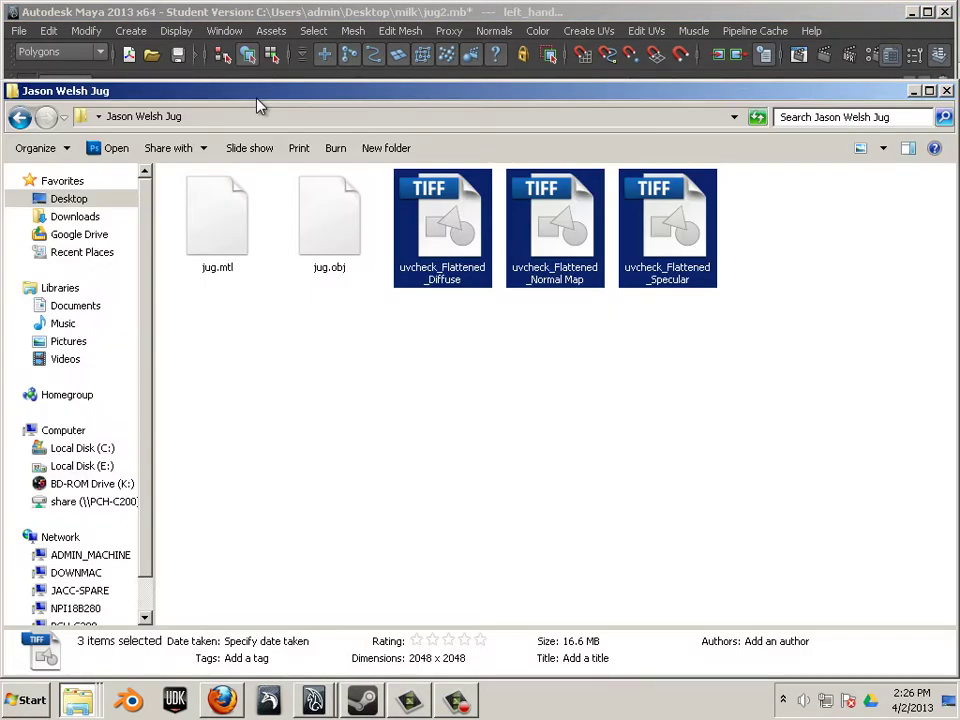
drag(762, 348, 462, 268)
key(super)
click(107, 321)
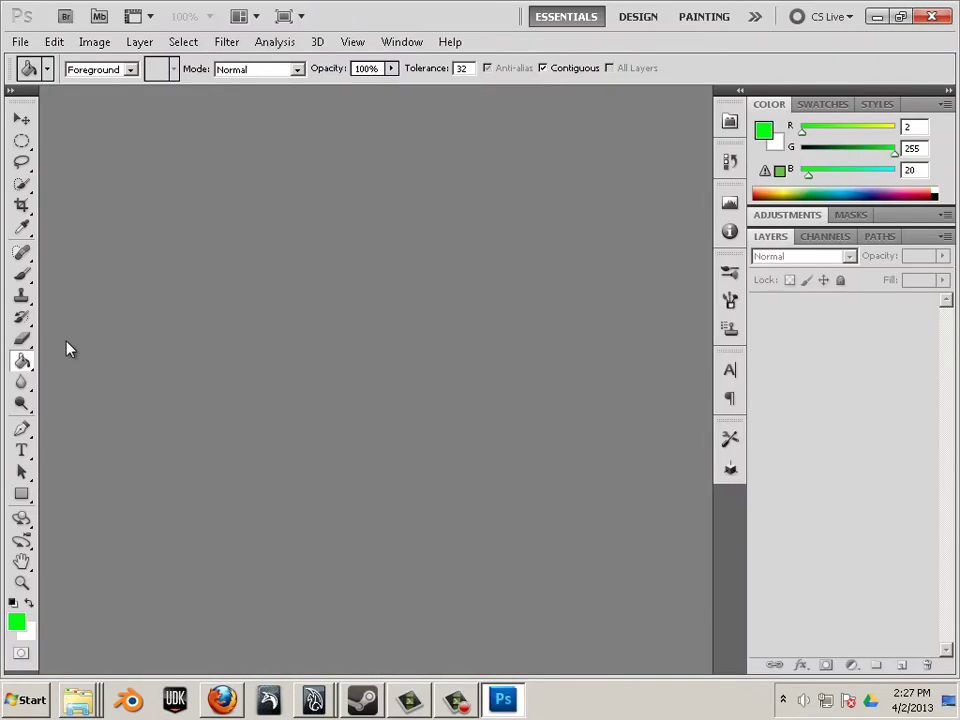
Open the uvcheck Diffuse, Normal Map and Specular TIFFs from Desktop\Jason Welsh Jug
click(19, 41)
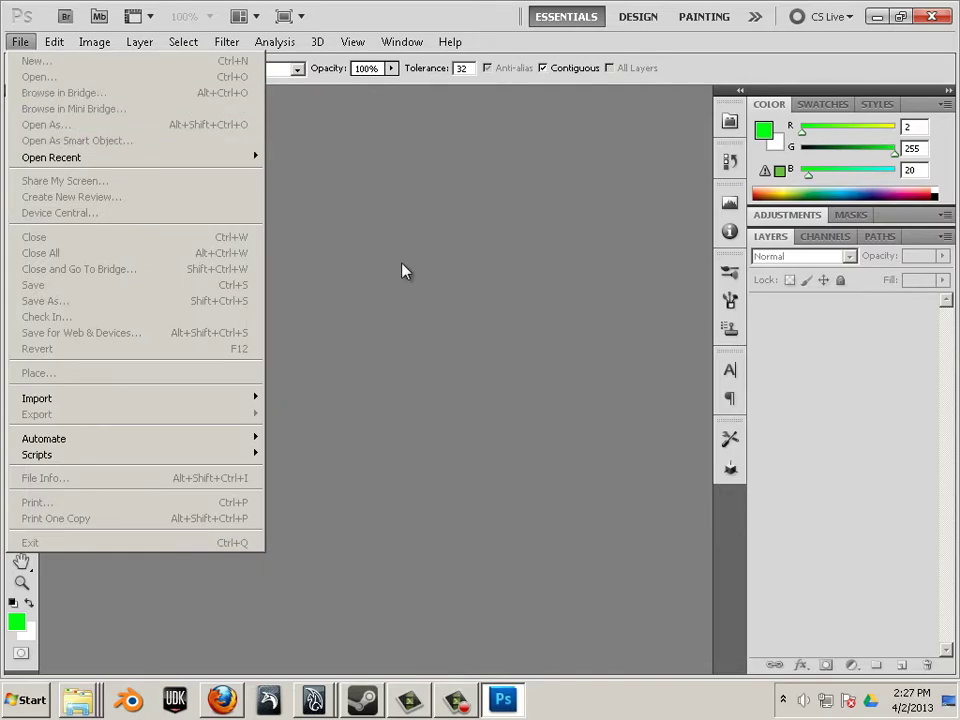
click(225, 180)
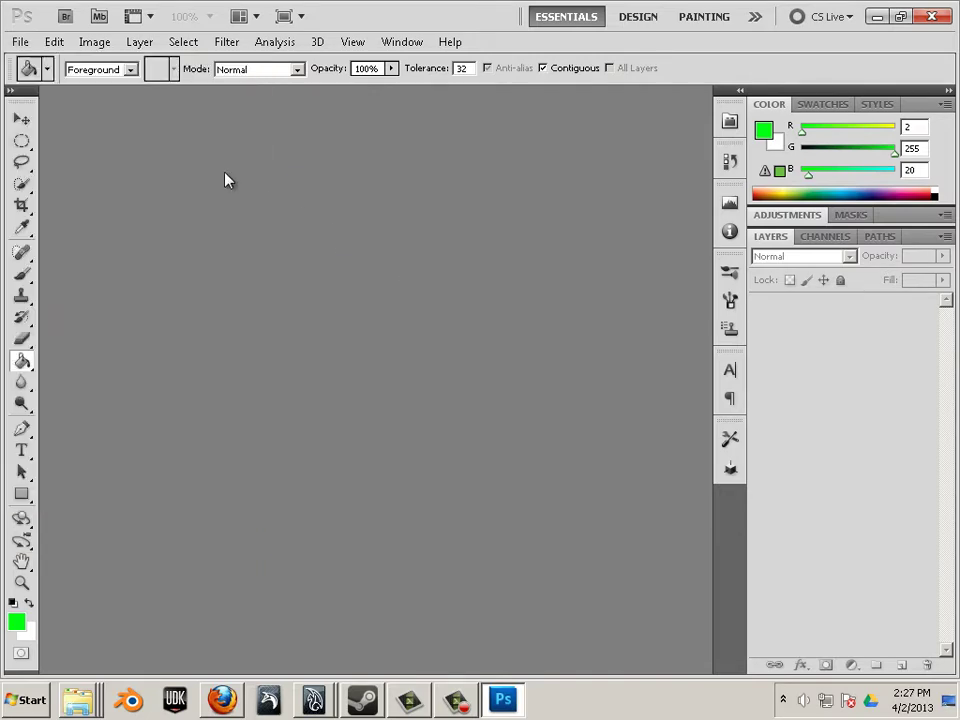
click(19, 42)
click(30, 76)
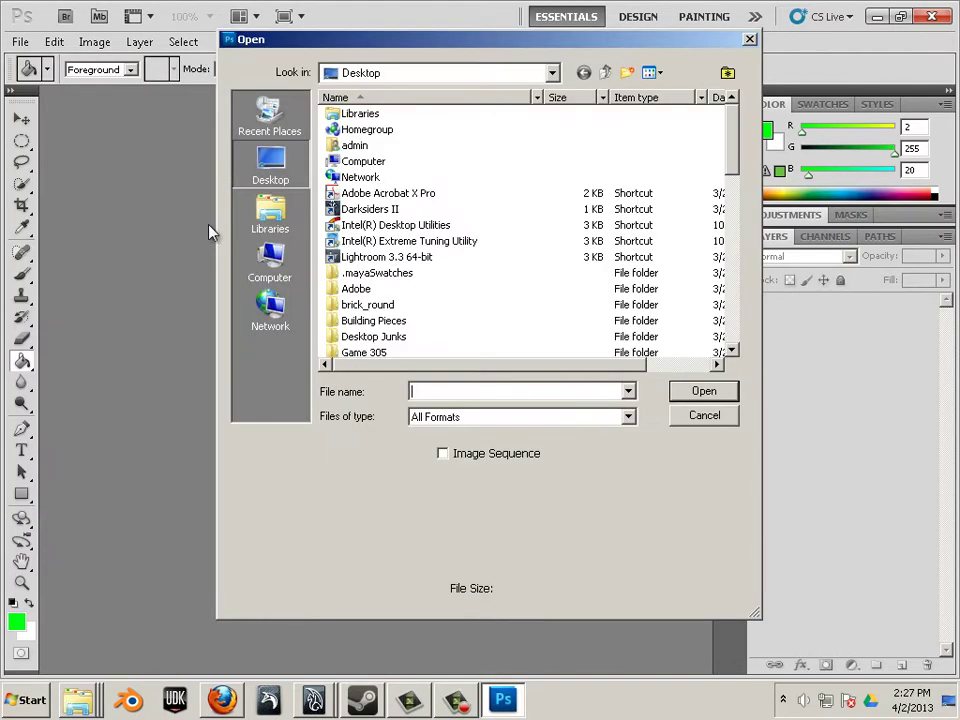
click(508, 336)
scroll(469, 332, down, 2)
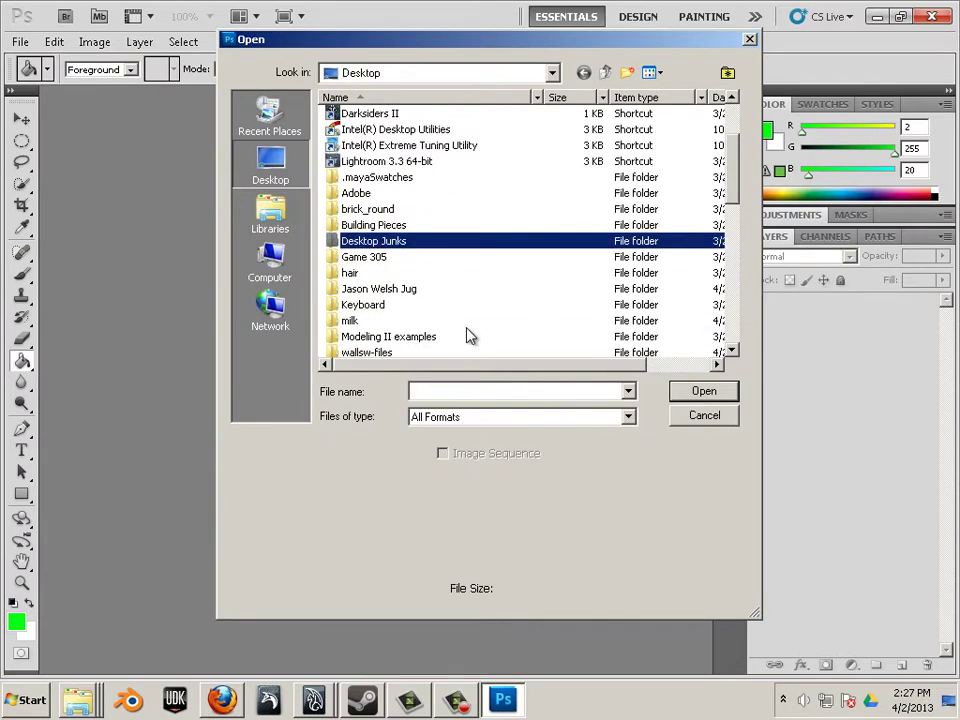
click(403, 289)
double_click(403, 289)
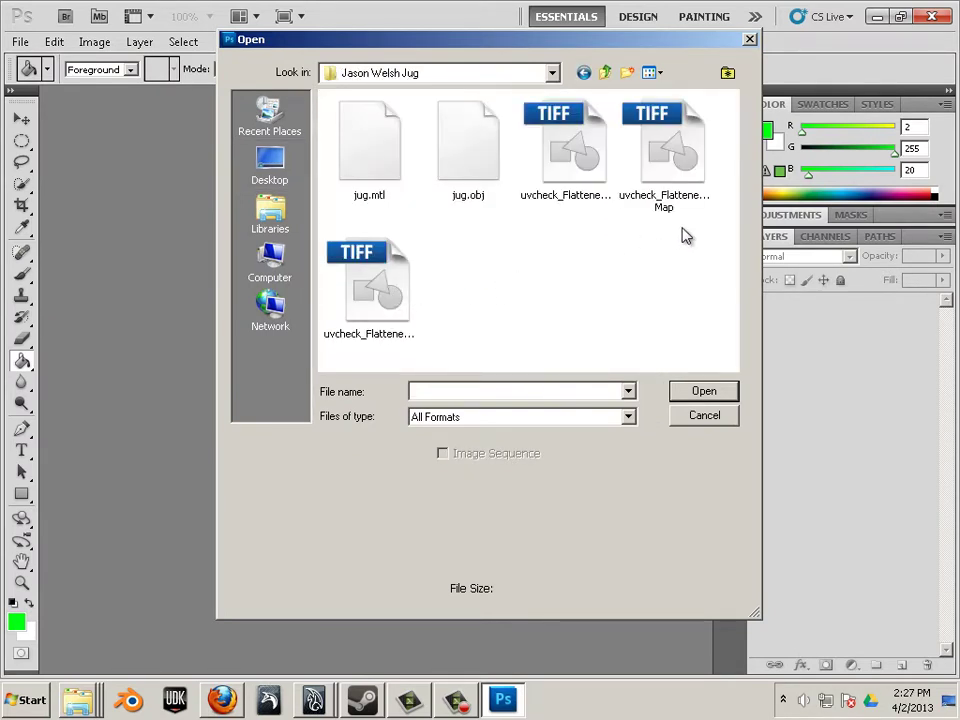
drag(684, 235, 562, 173)
shift+click(372, 285)
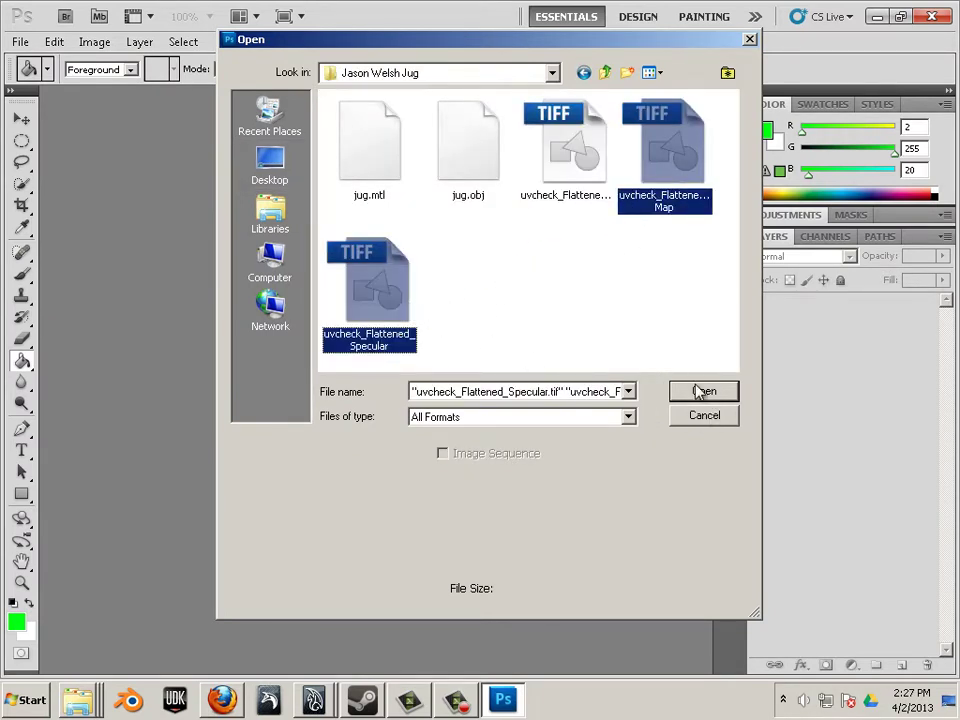
ctrl+click(576, 172)
click(705, 390)
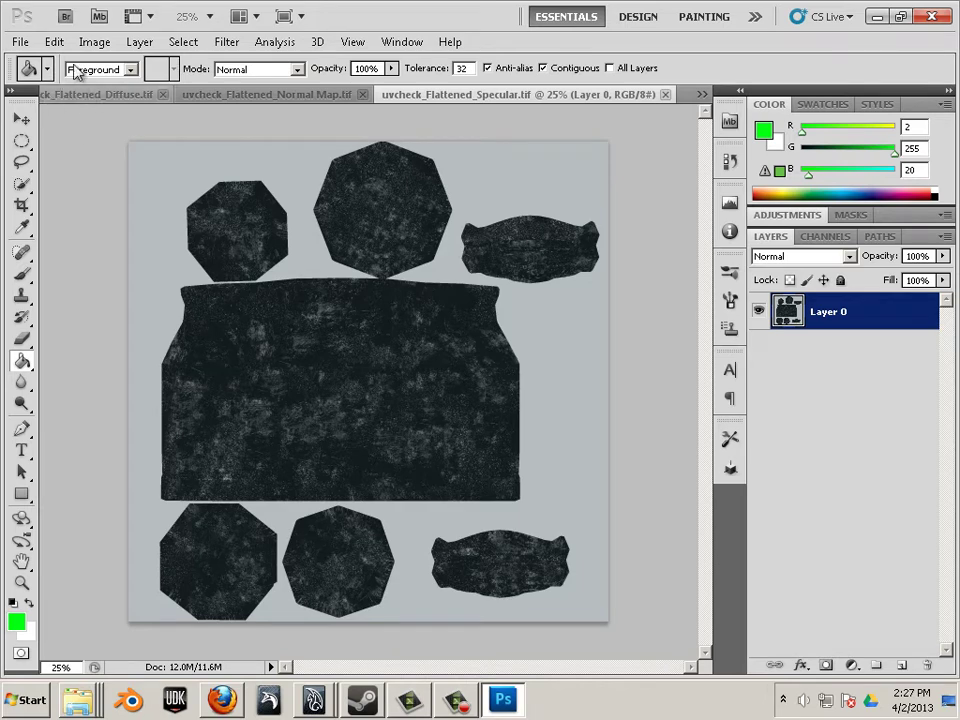
Save the Specular map as jug_spec, a 24 bits/pixel Targa, in the Jason Welsh Jug folder
click(20, 41)
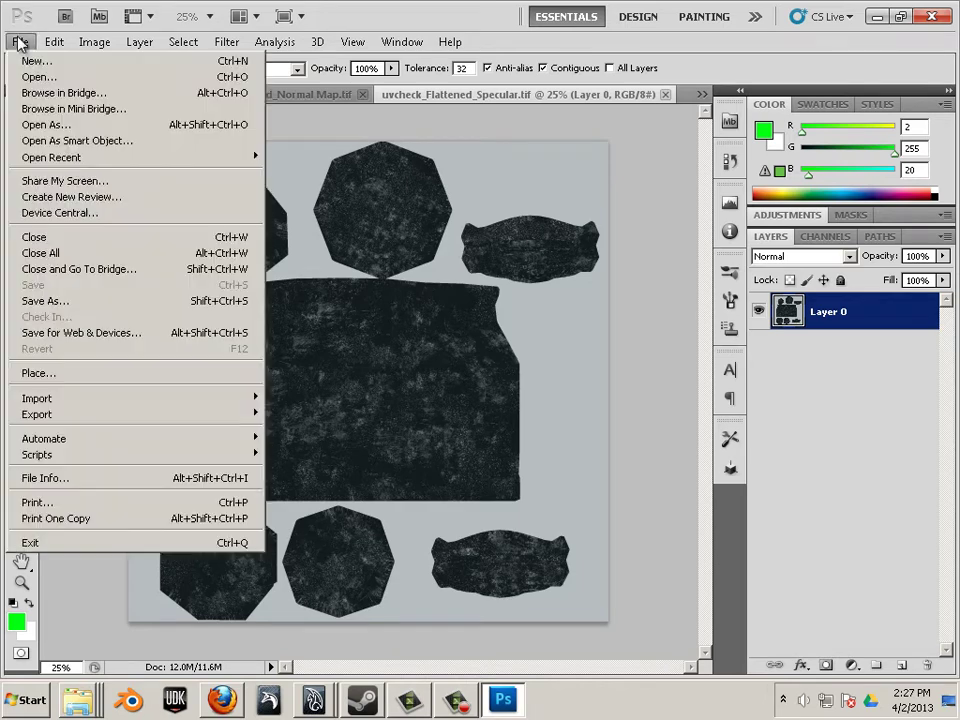
click(97, 308)
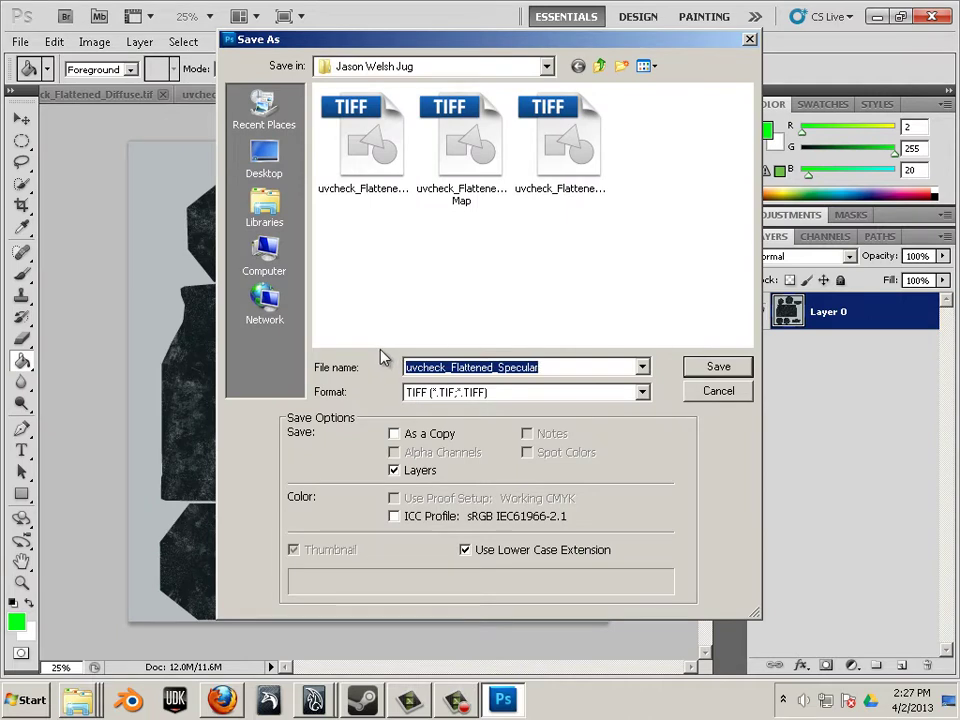
text(ju)
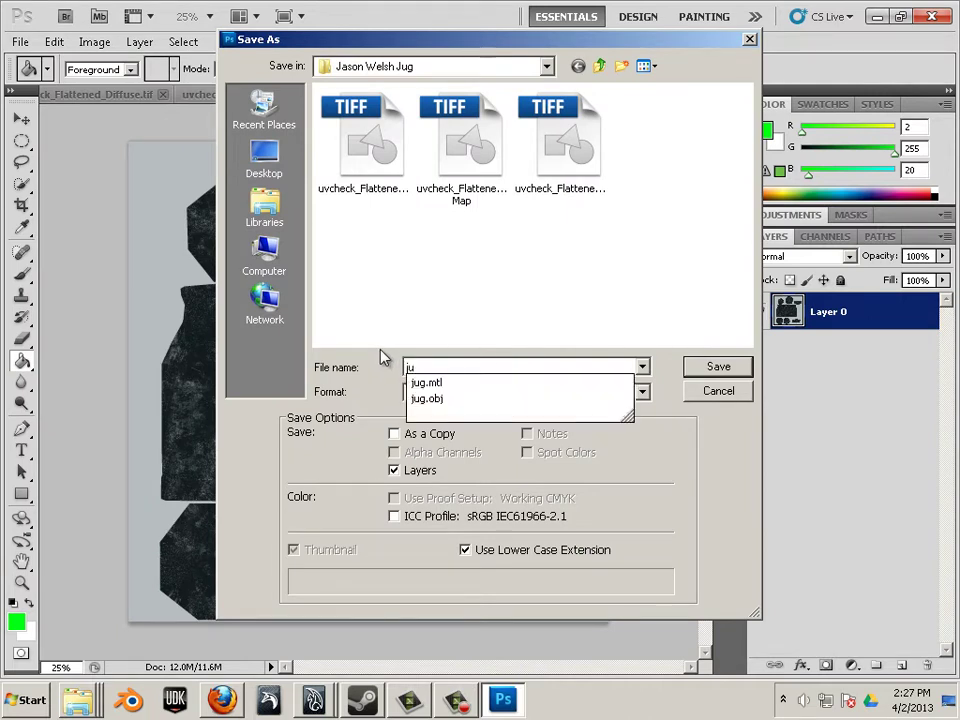
text(g_)
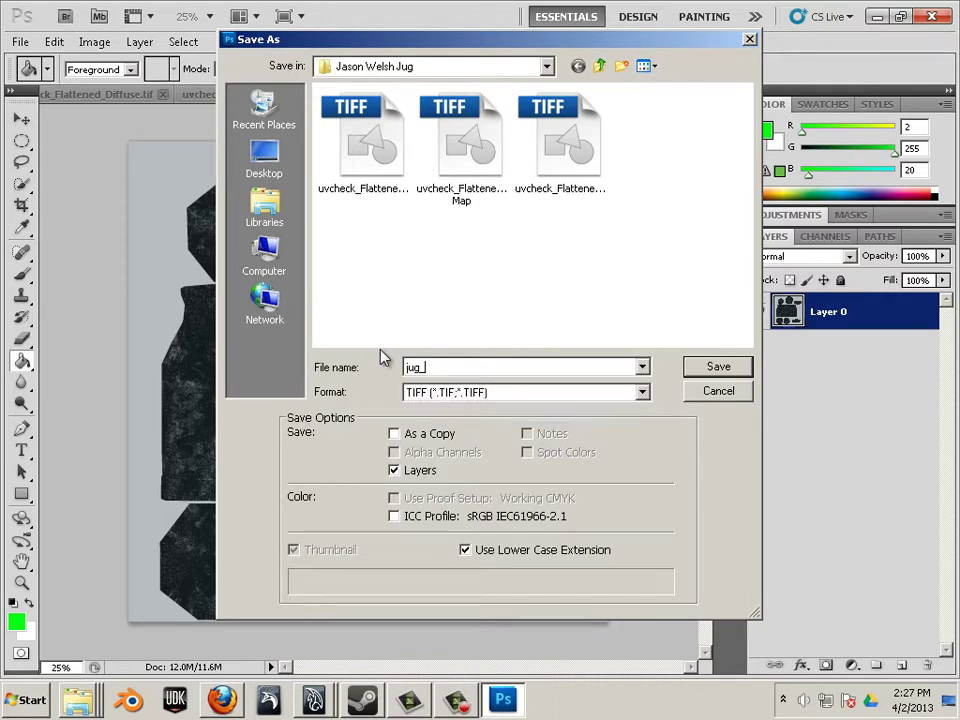
text(spec)
click(625, 393)
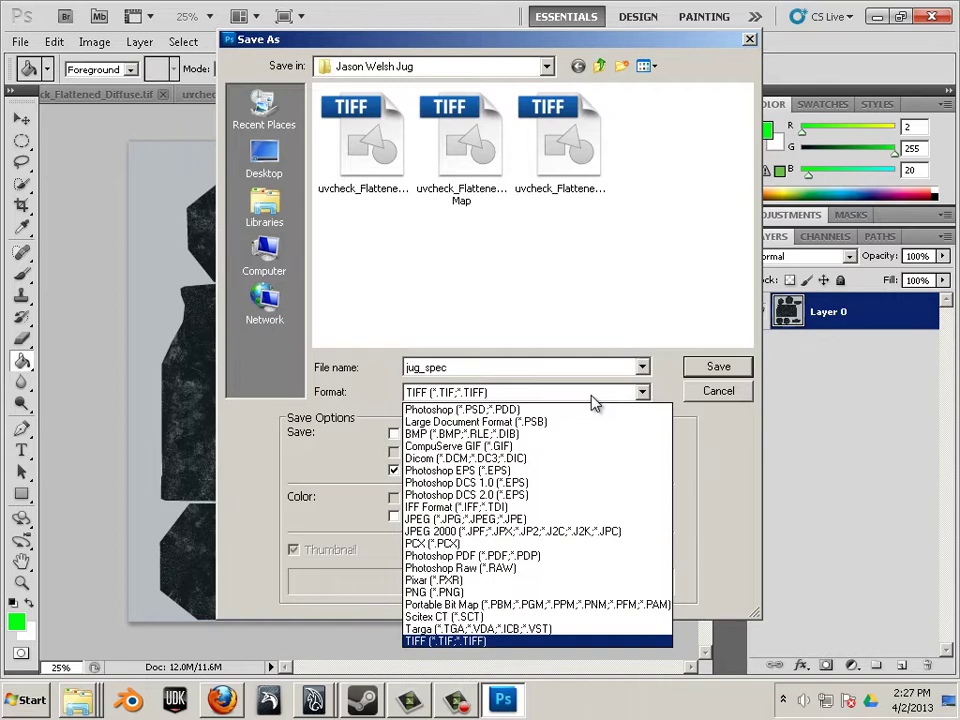
click(544, 629)
click(716, 368)
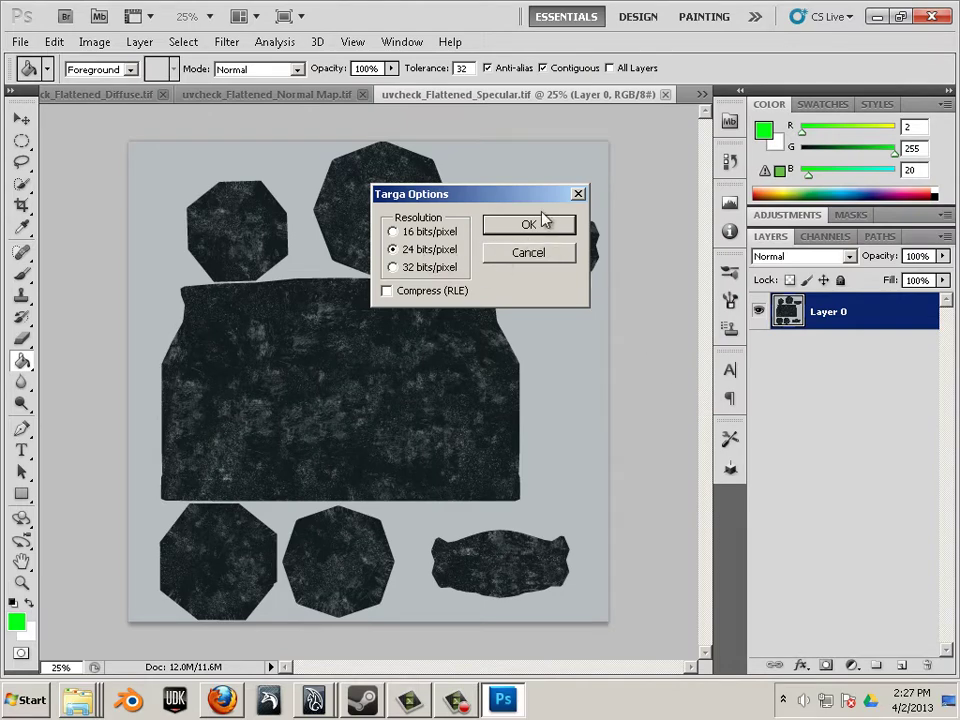
click(541, 226)
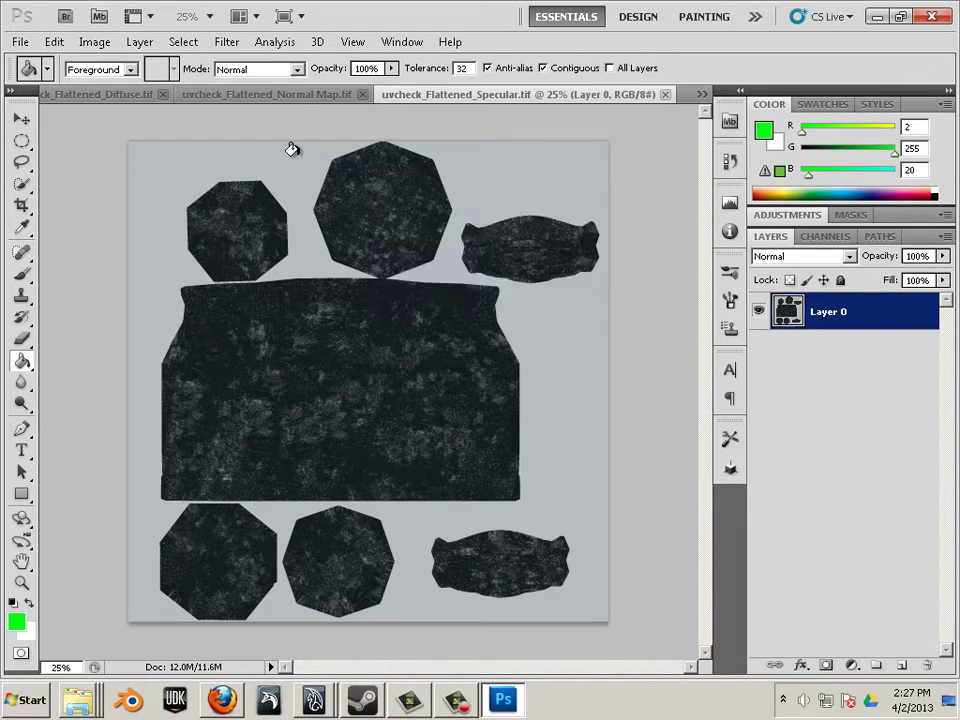
Bring the Normal Map document forward and start saving it in Targa format
click(261, 95)
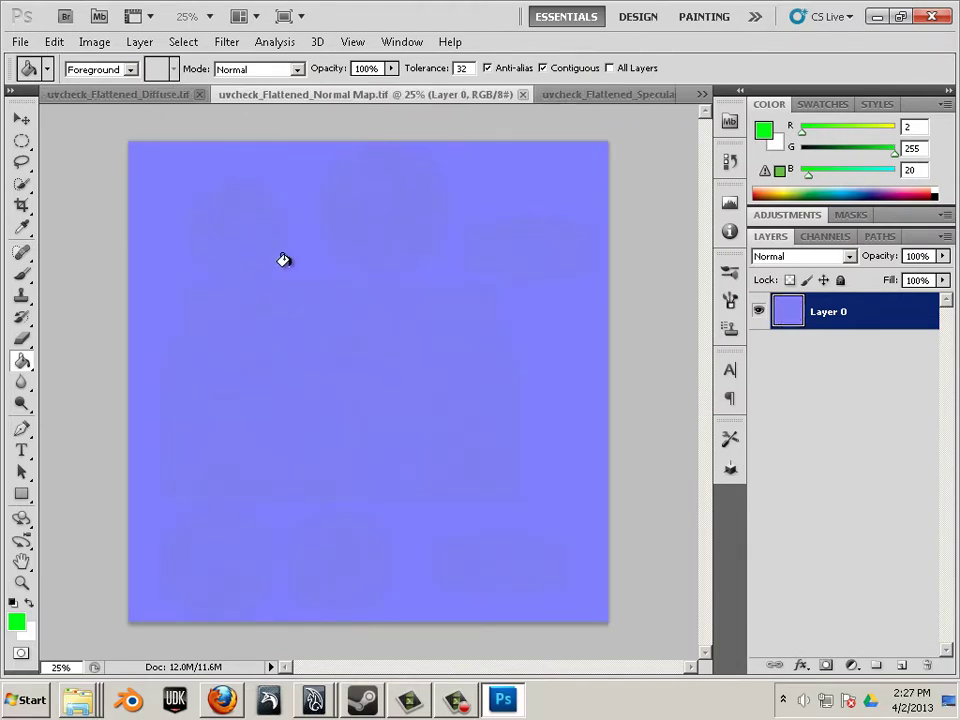
alt+scroll(319, 283, up, 3)
alt+scroll(319, 283, up, 3)
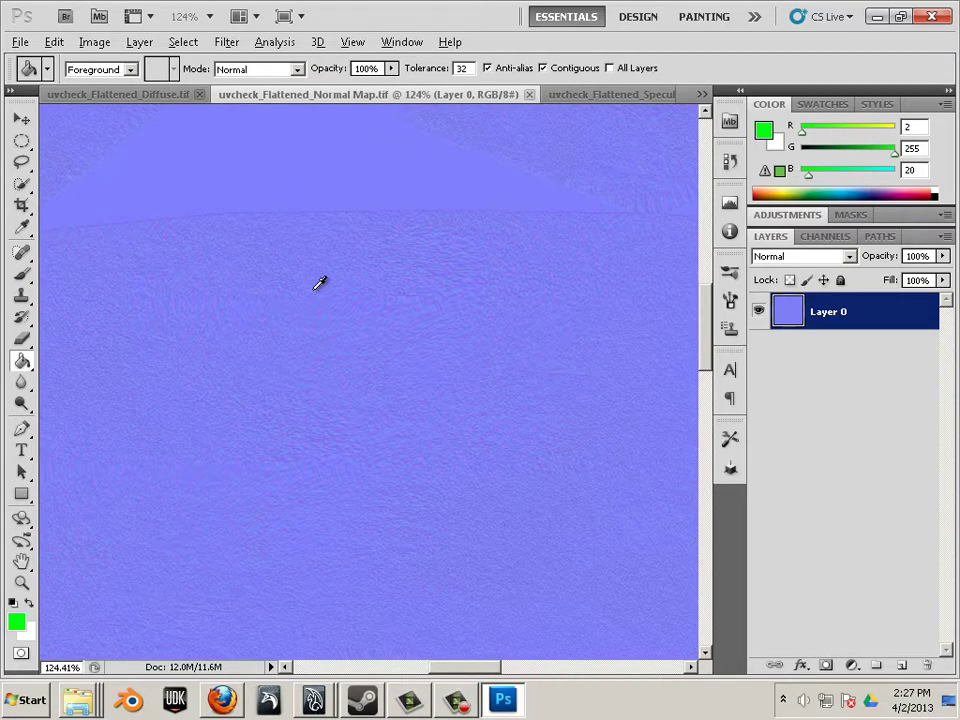
alt+scroll(319, 283, down, 4)
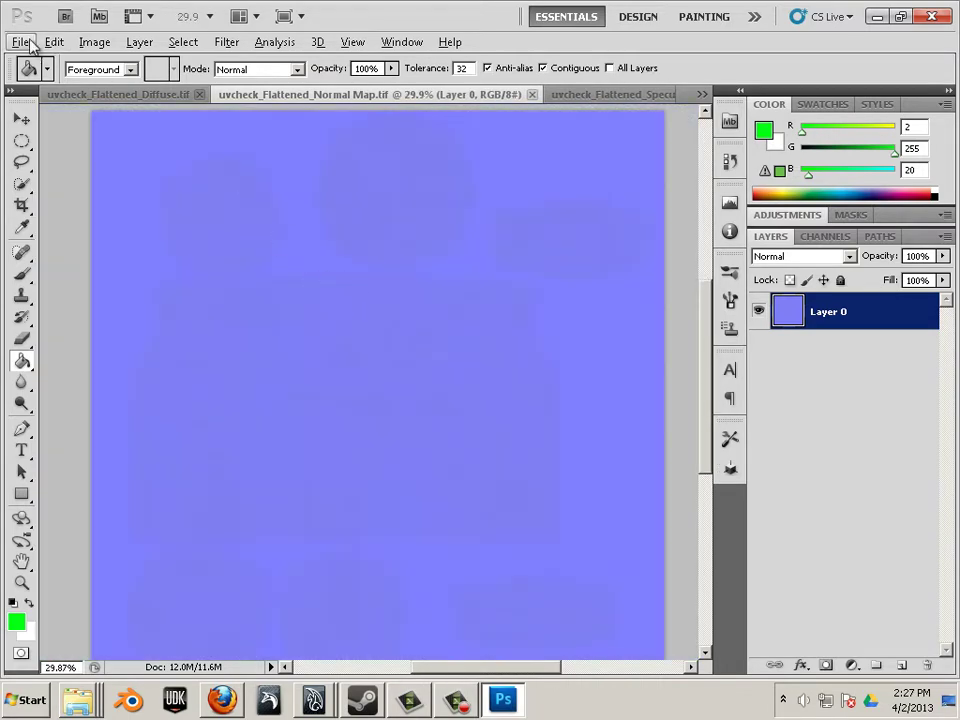
click(21, 42)
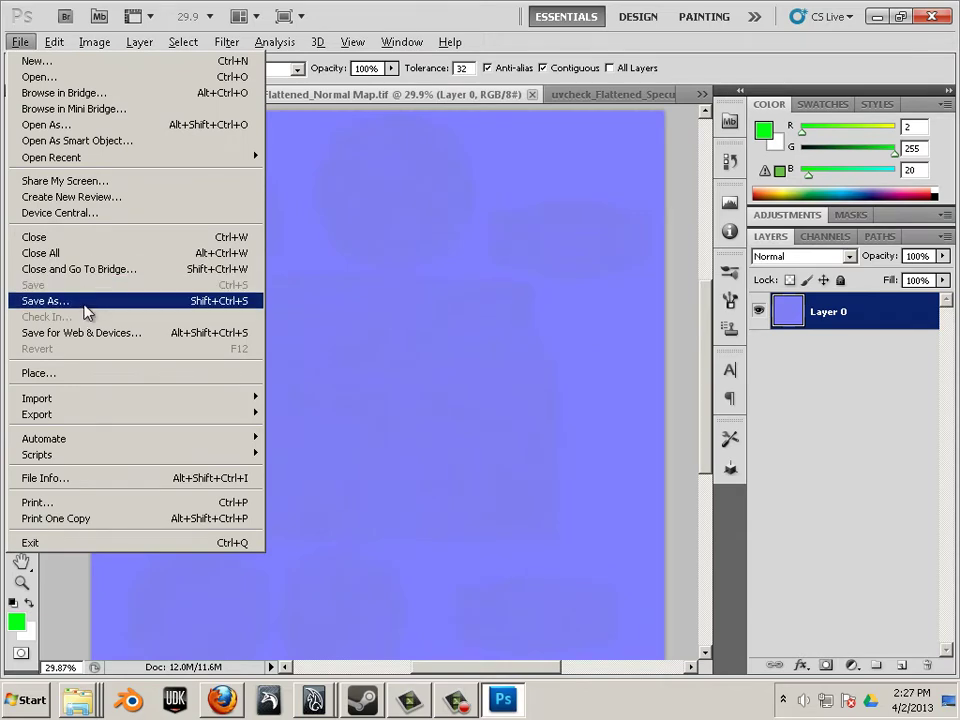
click(86, 311)
click(467, 396)
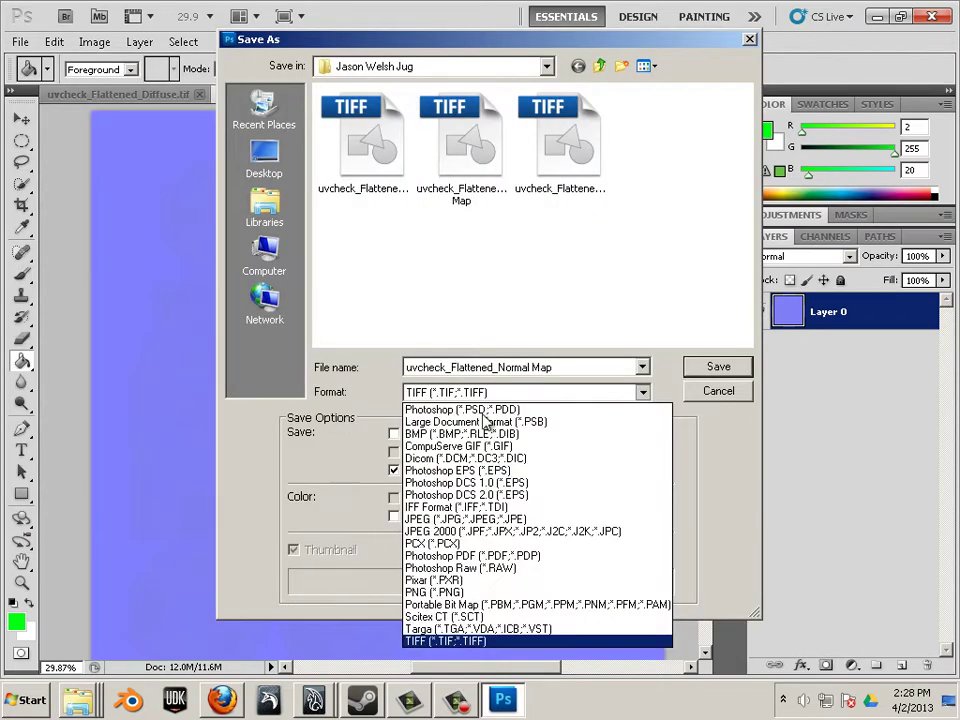
click(530, 629)
Name it jug_nm, save as a 24-bit Targa, then show the Diffuse document
click(368, 145)
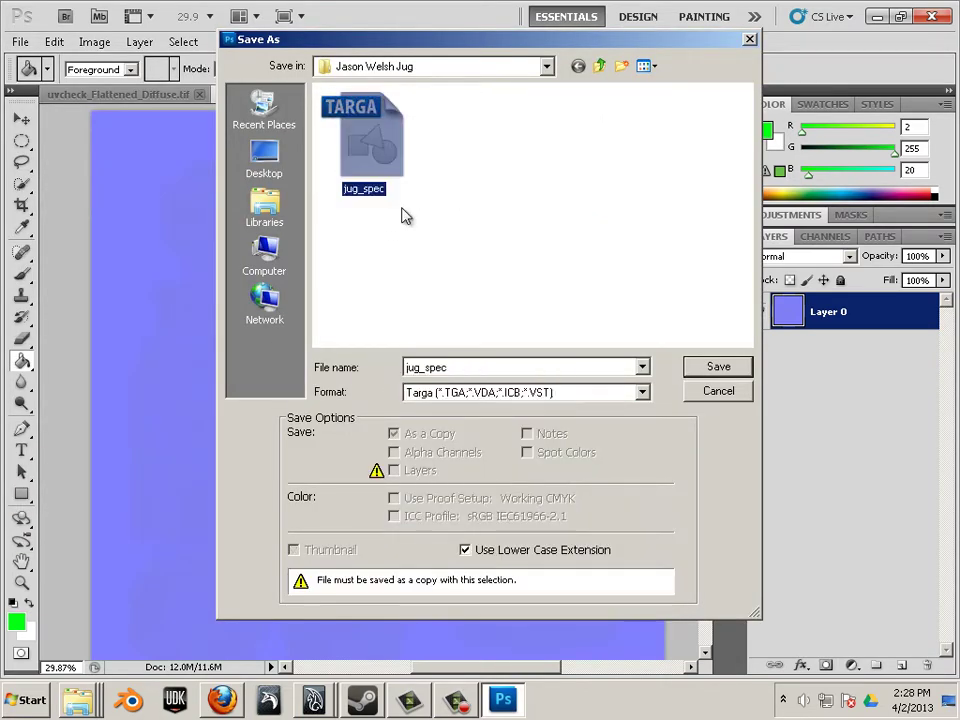
click(463, 366)
drag(463, 366, 432, 371)
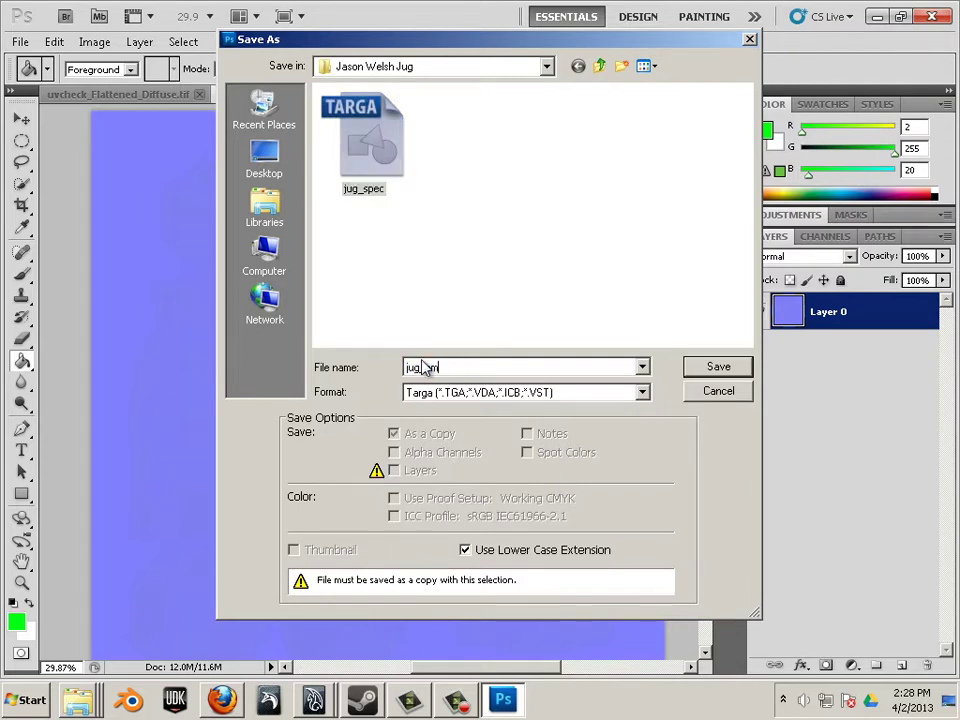
click(722, 368)
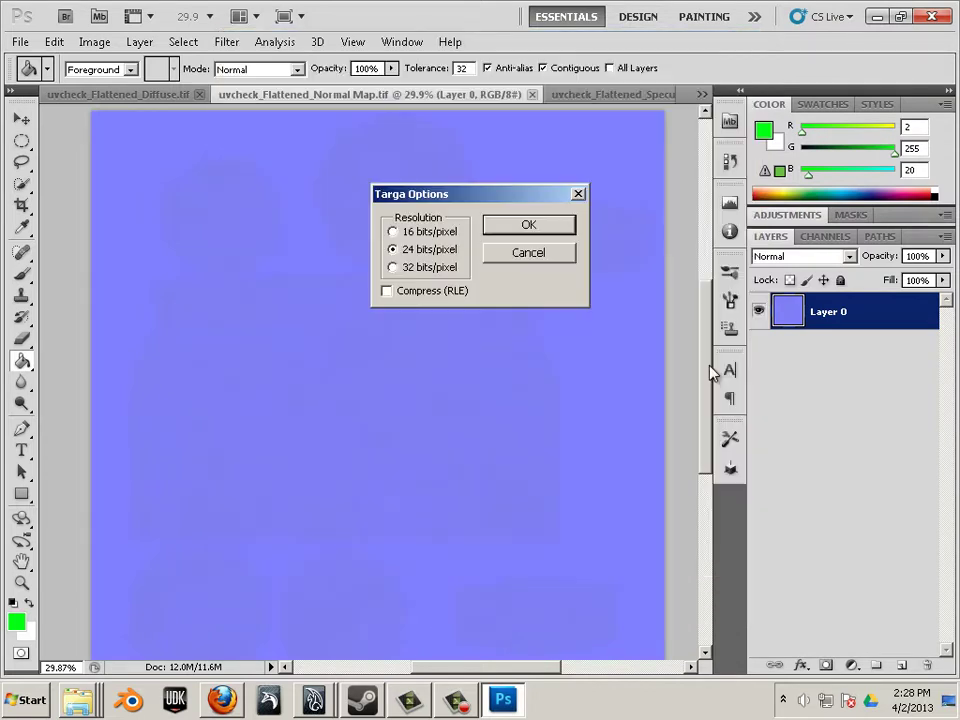
click(535, 218)
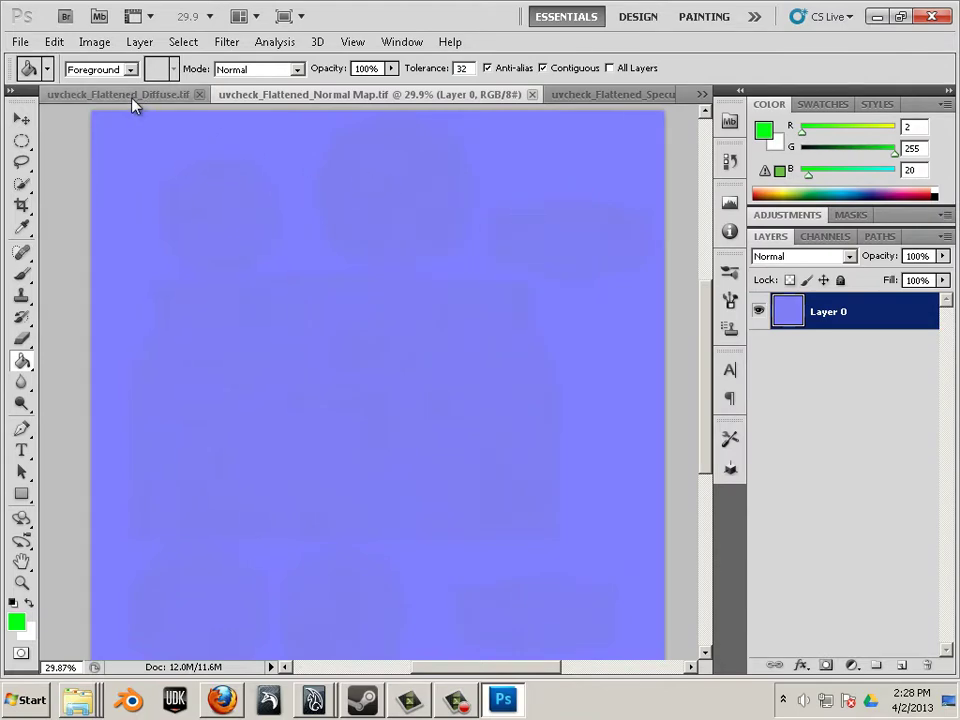
click(132, 96)
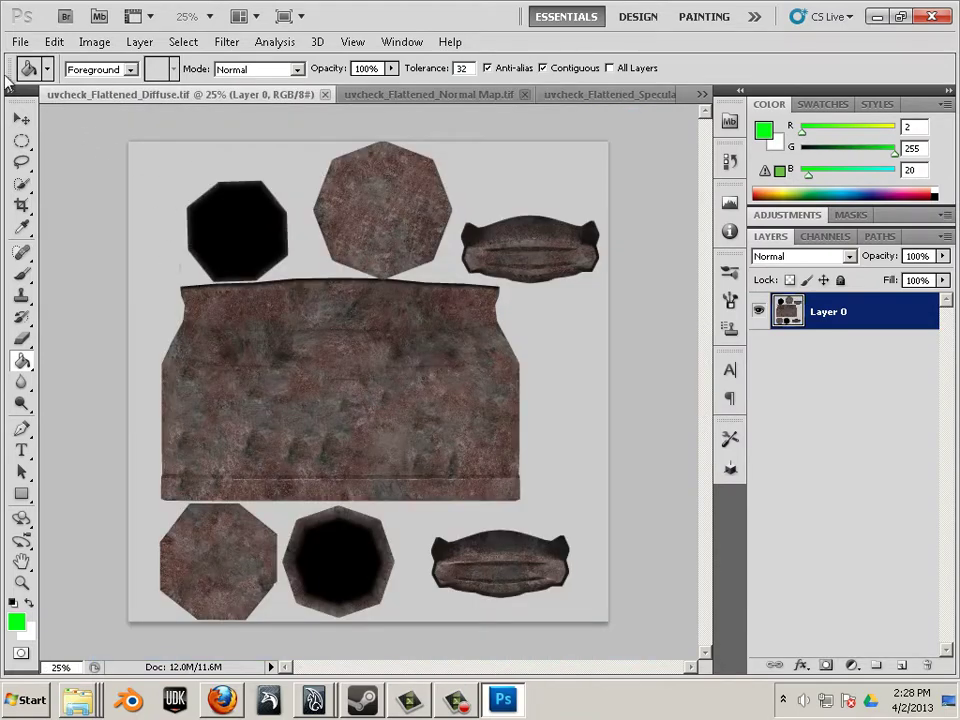
Save the rusty Diffuse texture as a Targa named jug_cm, accepting the Targa options
click(21, 42)
click(75, 302)
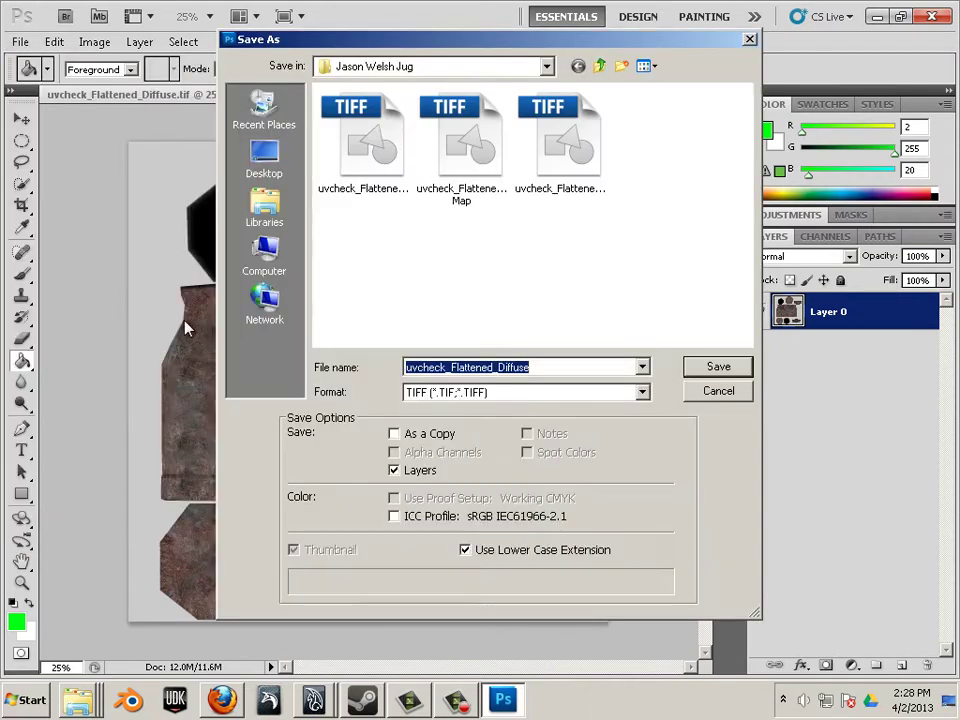
click(515, 393)
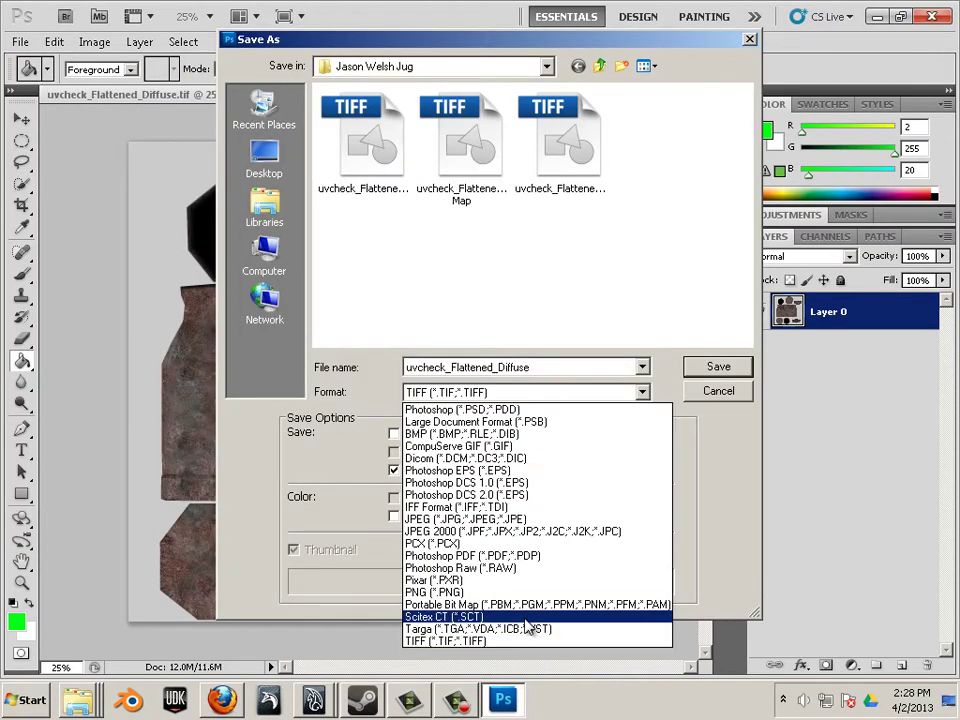
click(527, 628)
click(462, 150)
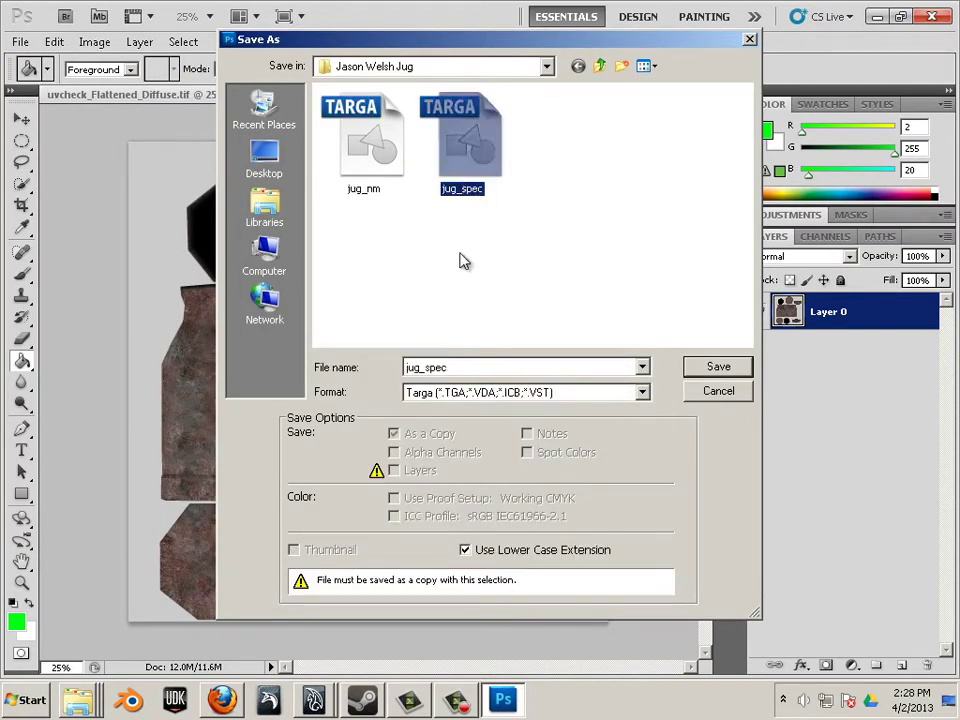
click(469, 367)
key(BackSpace)
key(BackSpace)
key(BackSpace)
key(BackSpace)
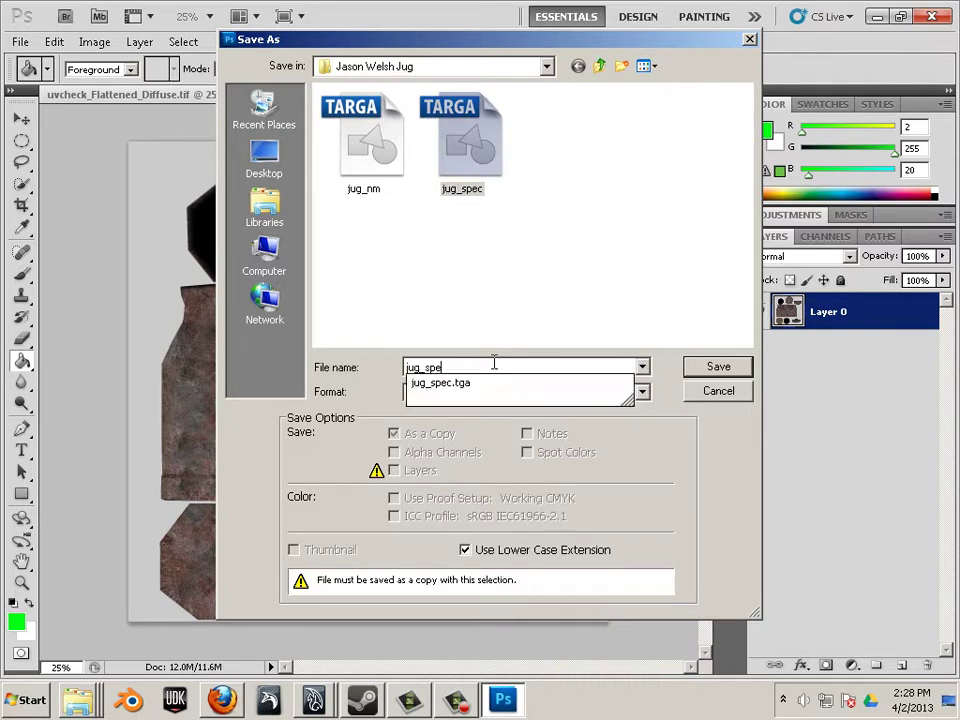
text(cm)
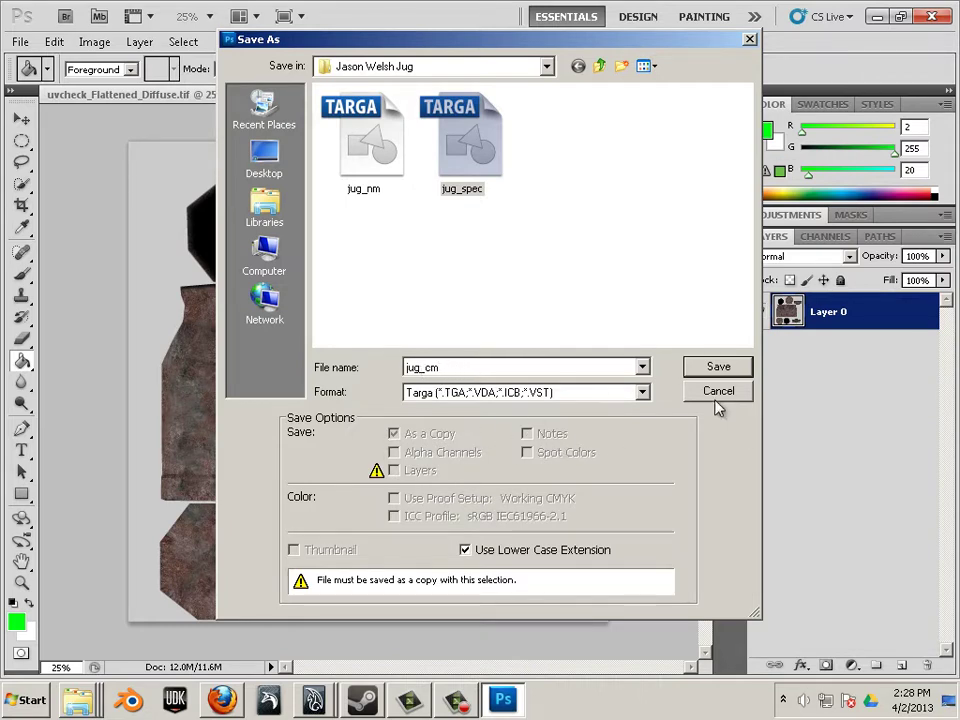
click(741, 367)
click(529, 225)
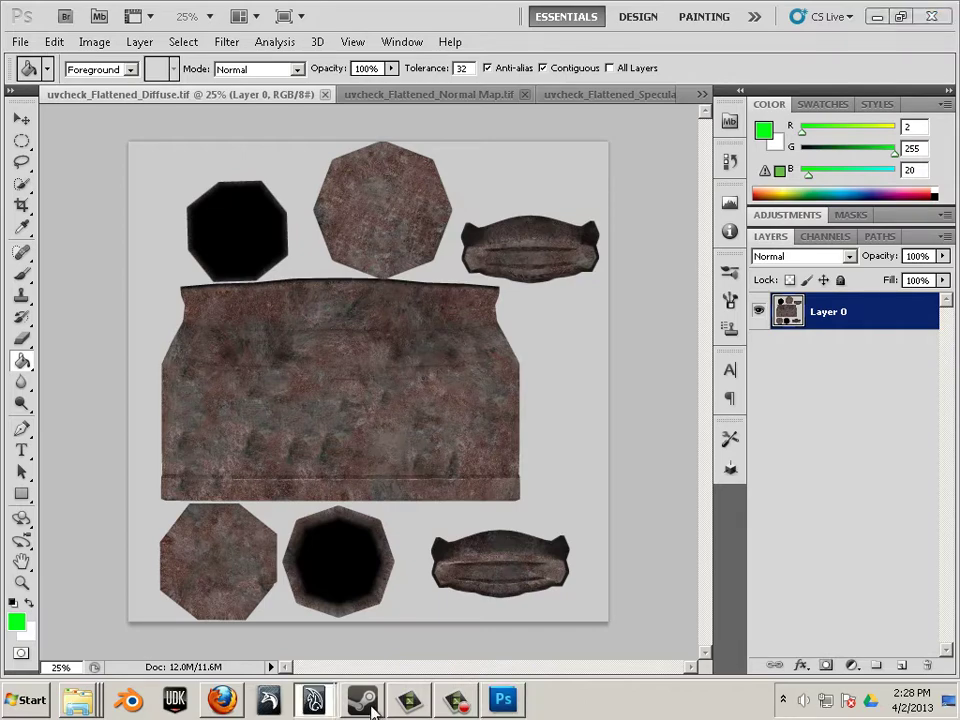
Start a new empty scene in Maya, discarding the unsaved changes to jug2.mb
key(alt+Tab)
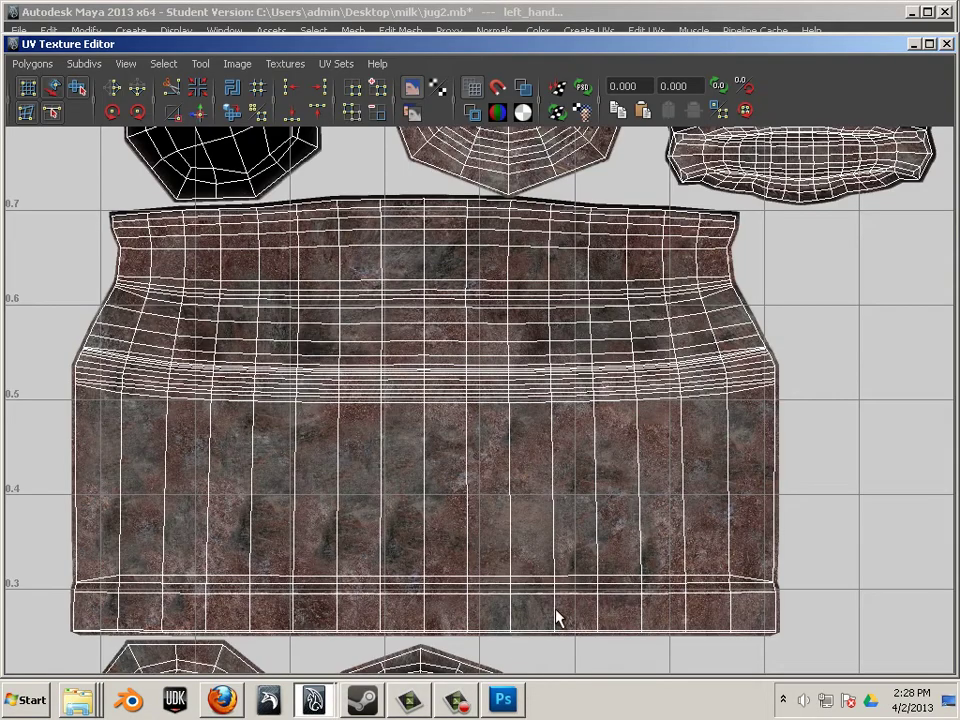
click(114, 8)
drag(94, 43, 914, 393)
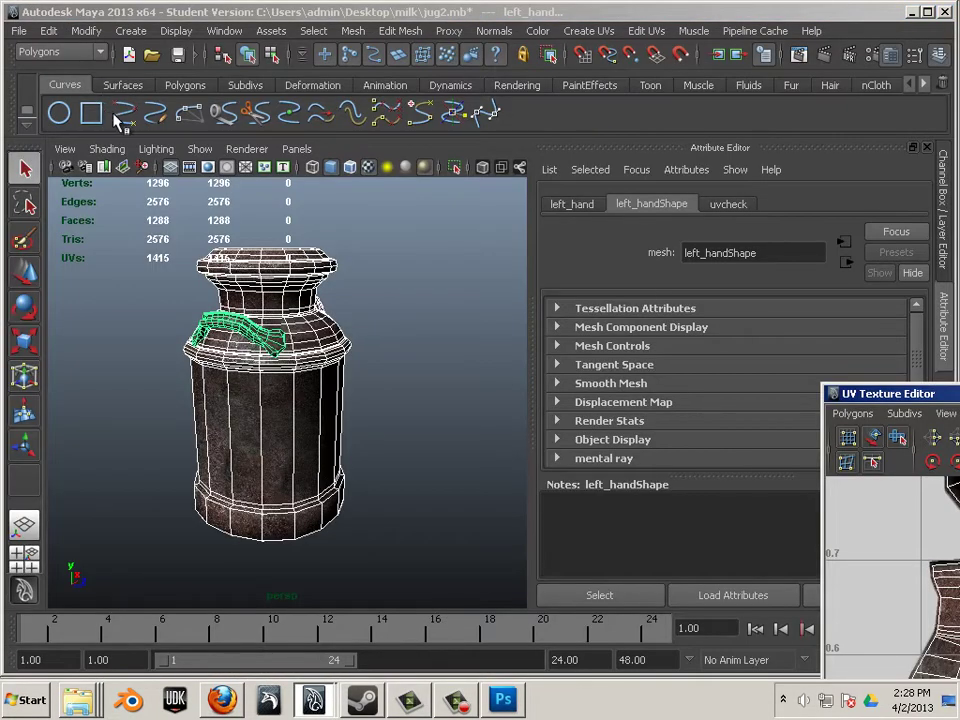
click(19, 31)
click(36, 52)
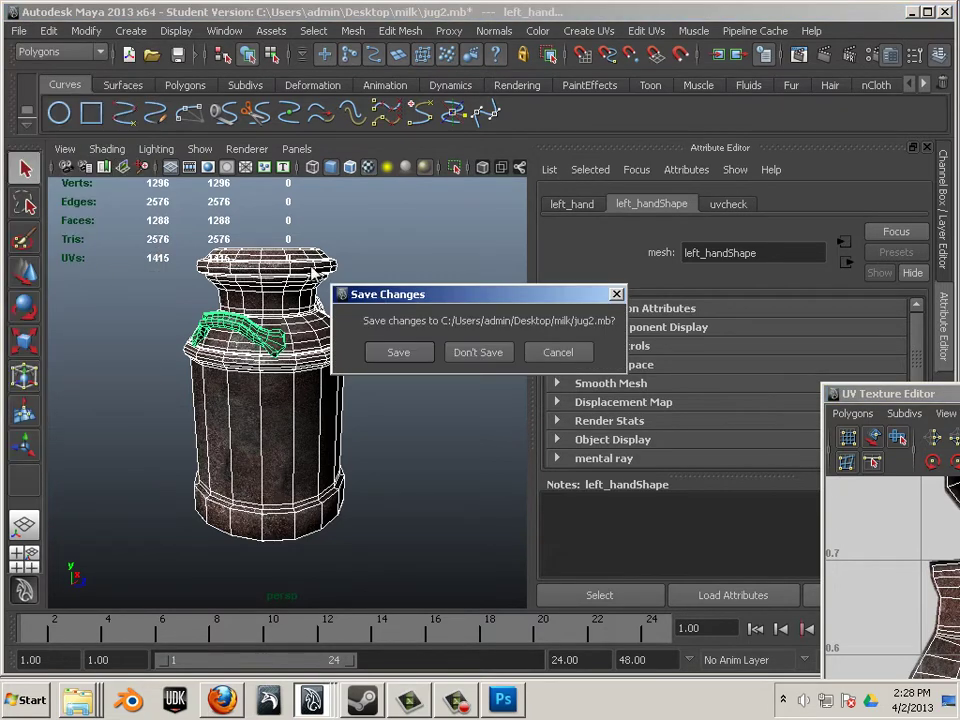
click(462, 352)
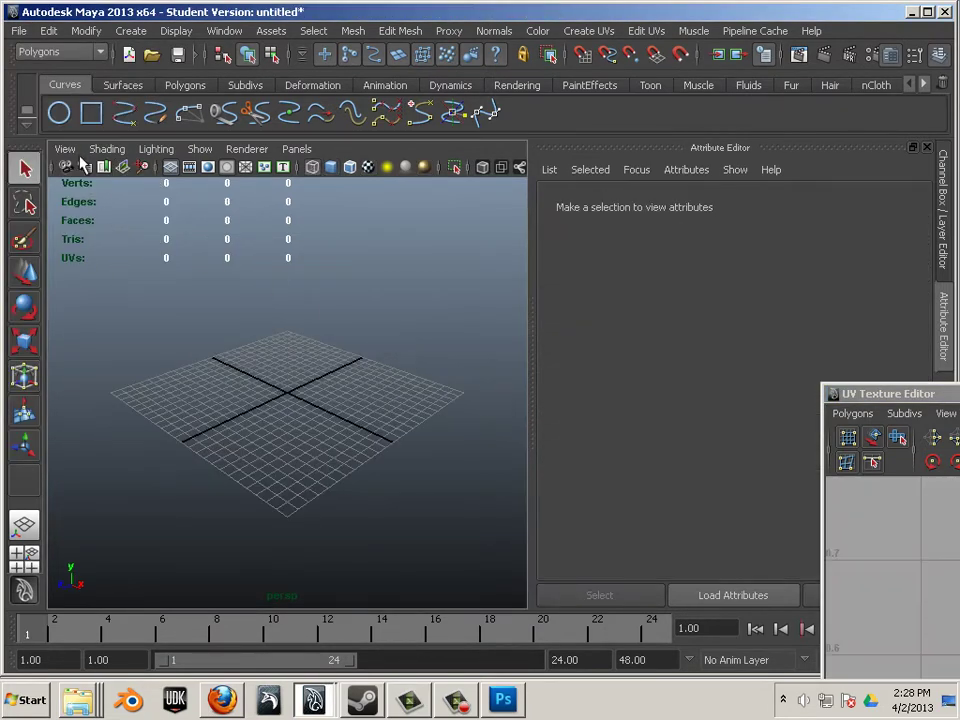
Set the Desktop's Jason Welsh Jug folder as the project and create a default workspace
click(20, 33)
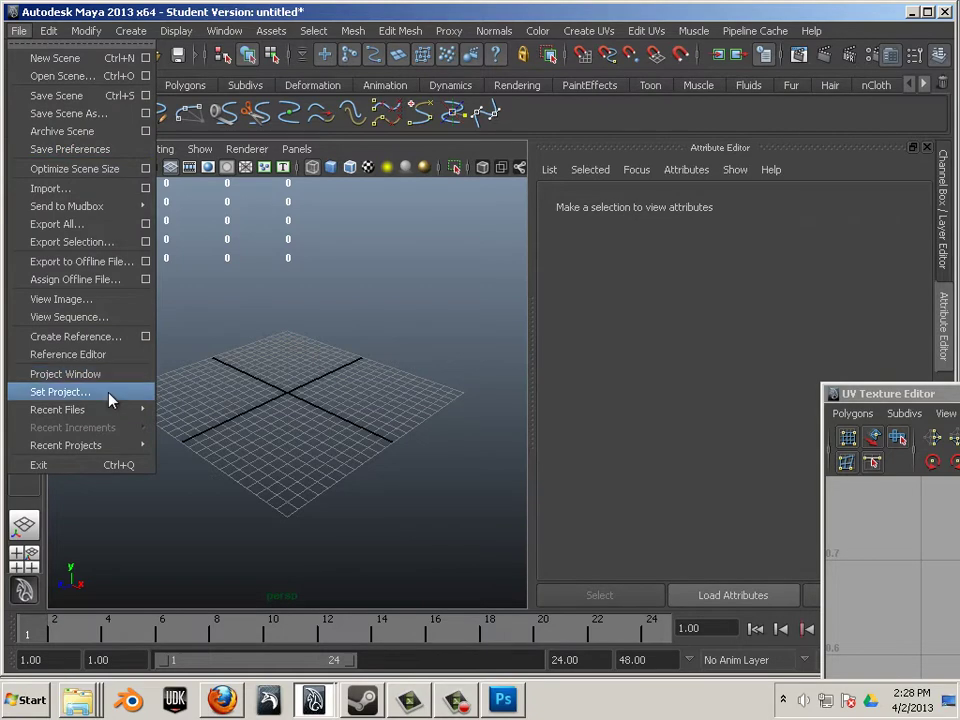
click(81, 391)
click(116, 187)
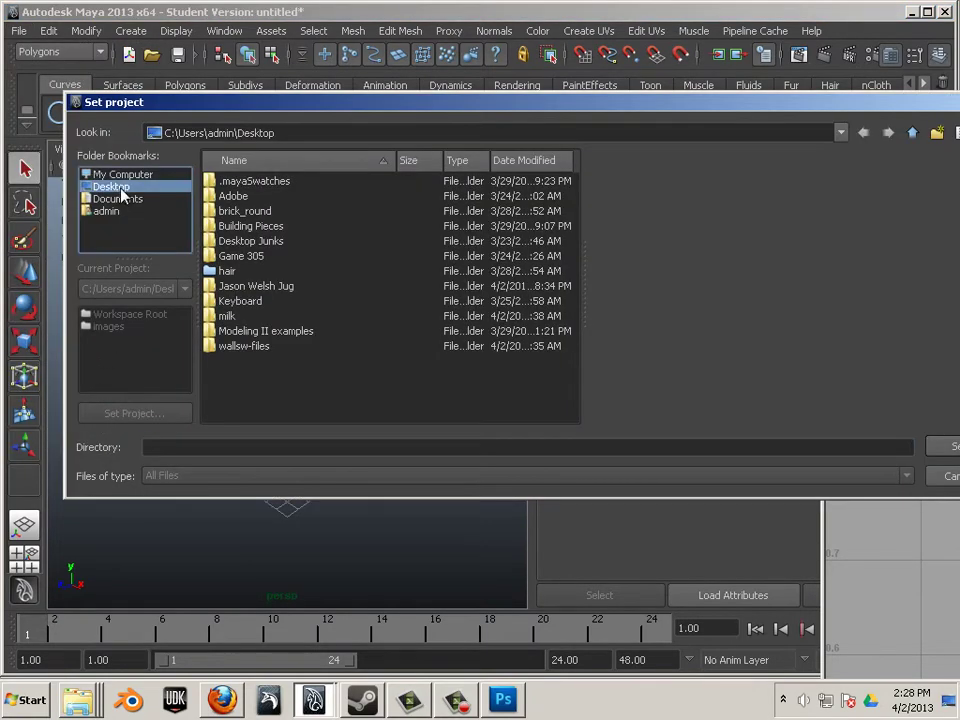
click(254, 287)
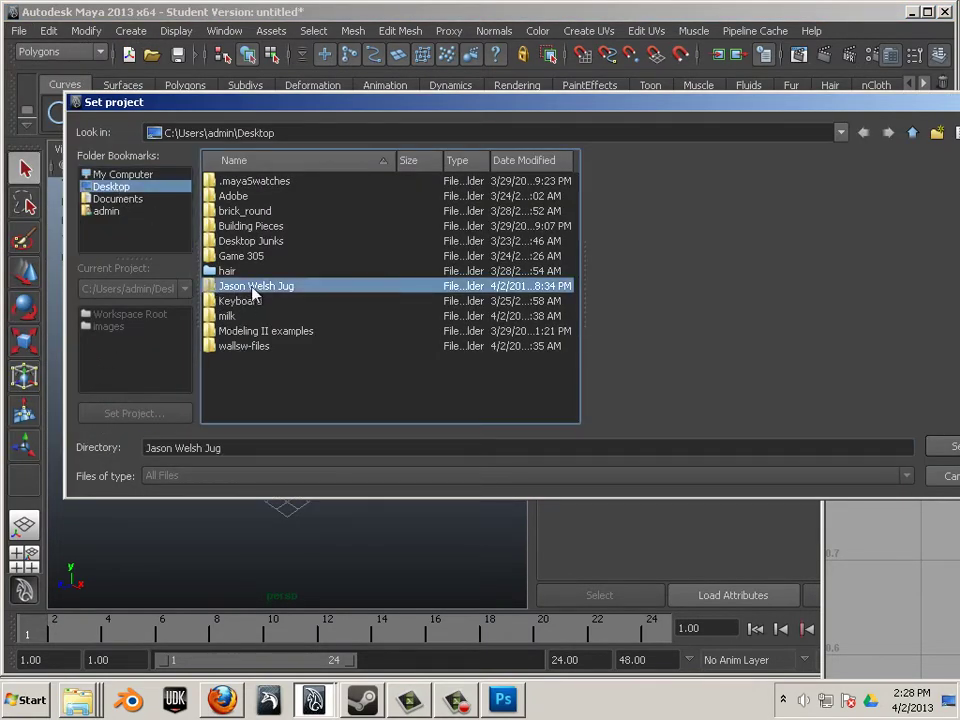
click(940, 450)
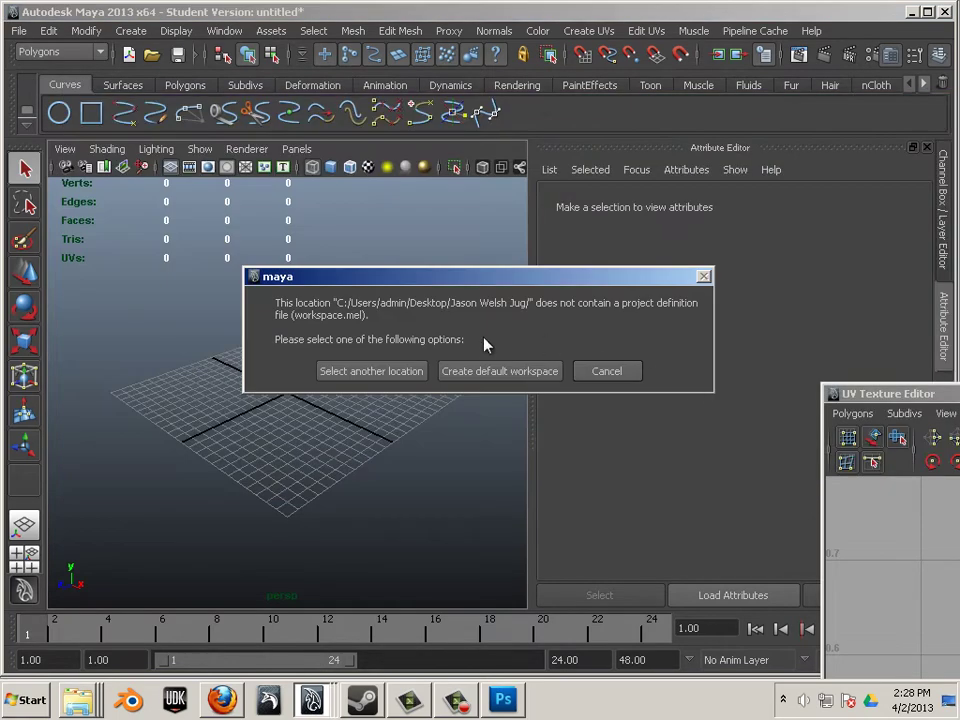
click(493, 372)
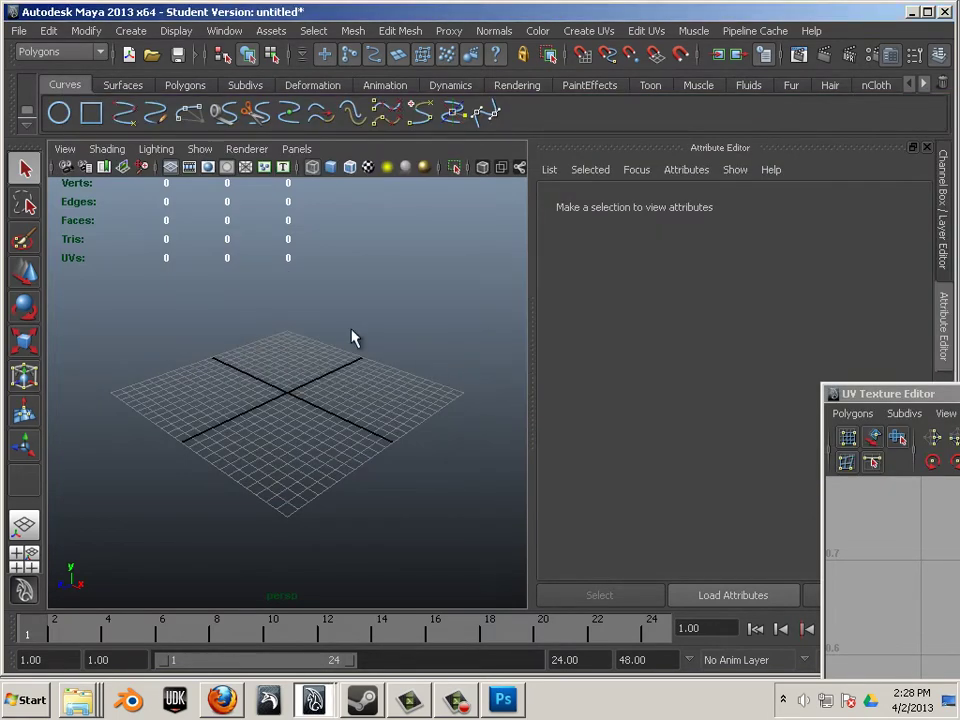
Import the jug.obj model into the scene
click(18, 31)
mouse_move(62, 207)
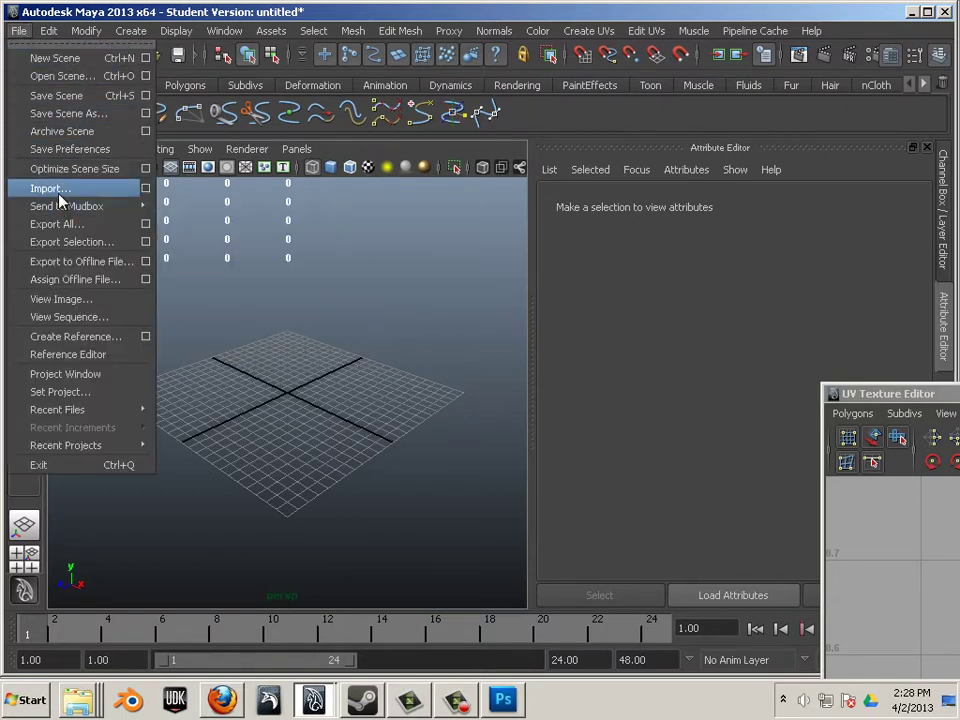
click(48, 188)
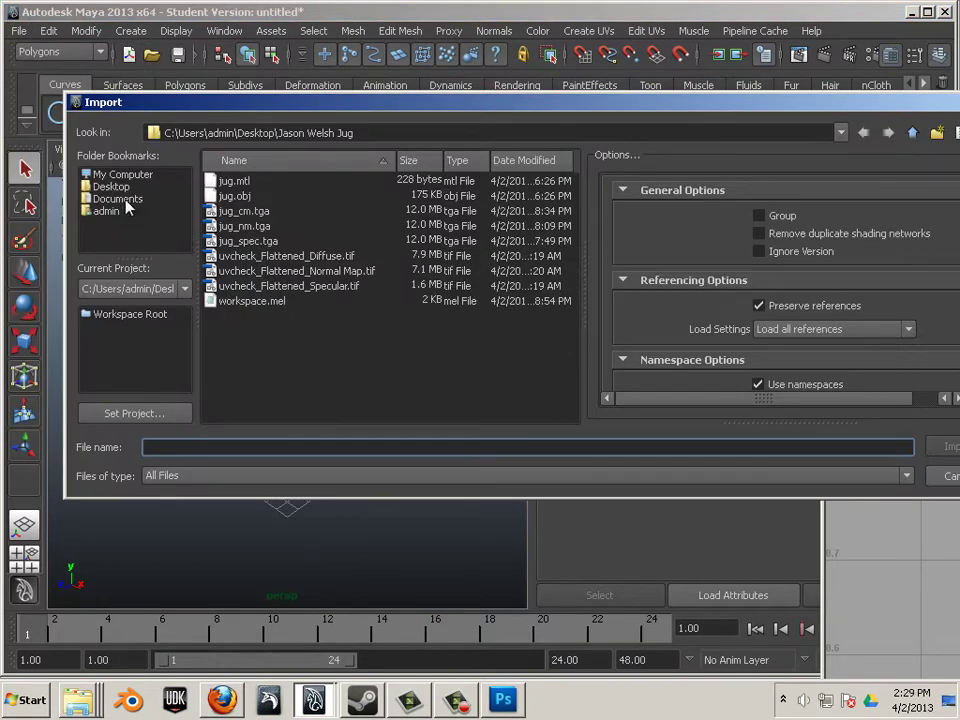
double_click(240, 196)
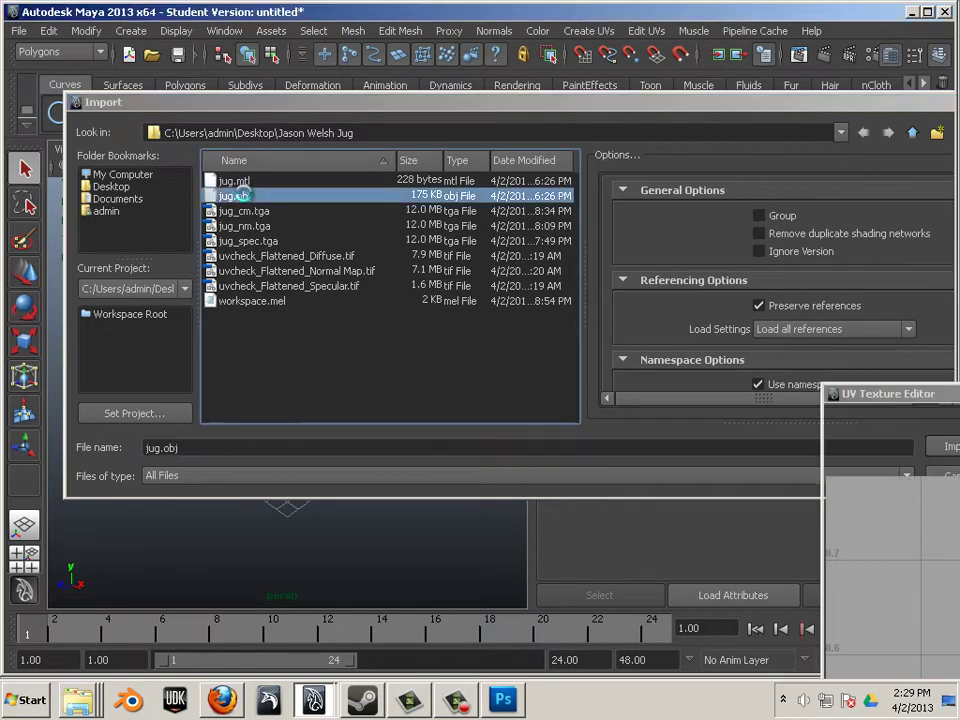
Display the jug with textured shading, inspect it up close, and select the jug mesh
scroll(301, 319, up, 2)
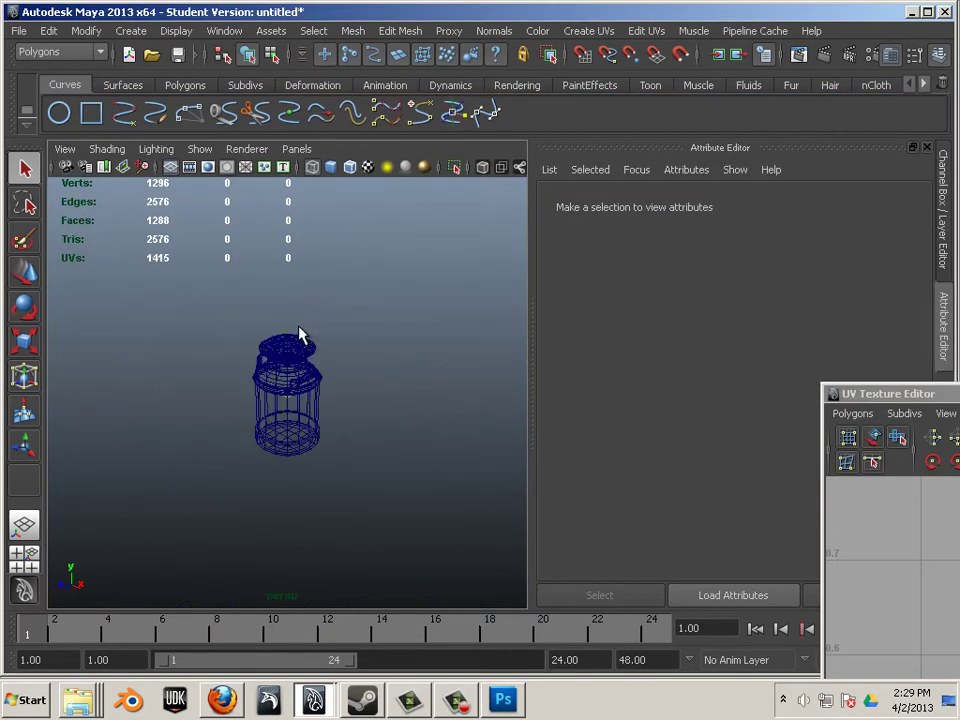
key(6)
scroll(312, 378, up, 6)
scroll(312, 378, down, 7)
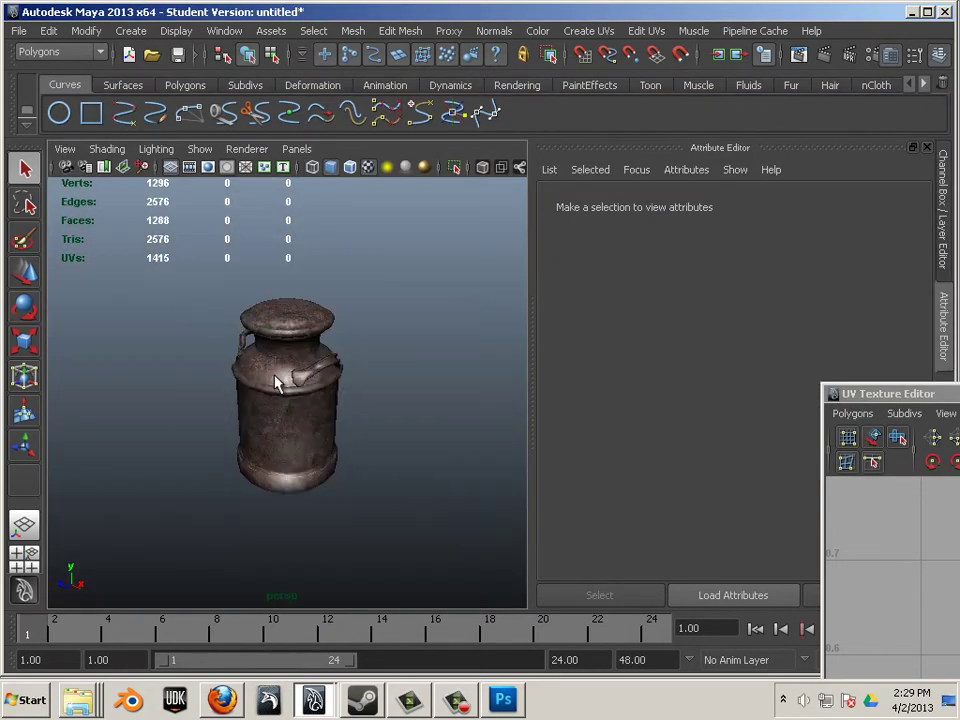
alt+drag(218, 372, 277, 350)
alt+right_drag(285, 365, 381, 377)
alt+drag(313, 351, 336, 373)
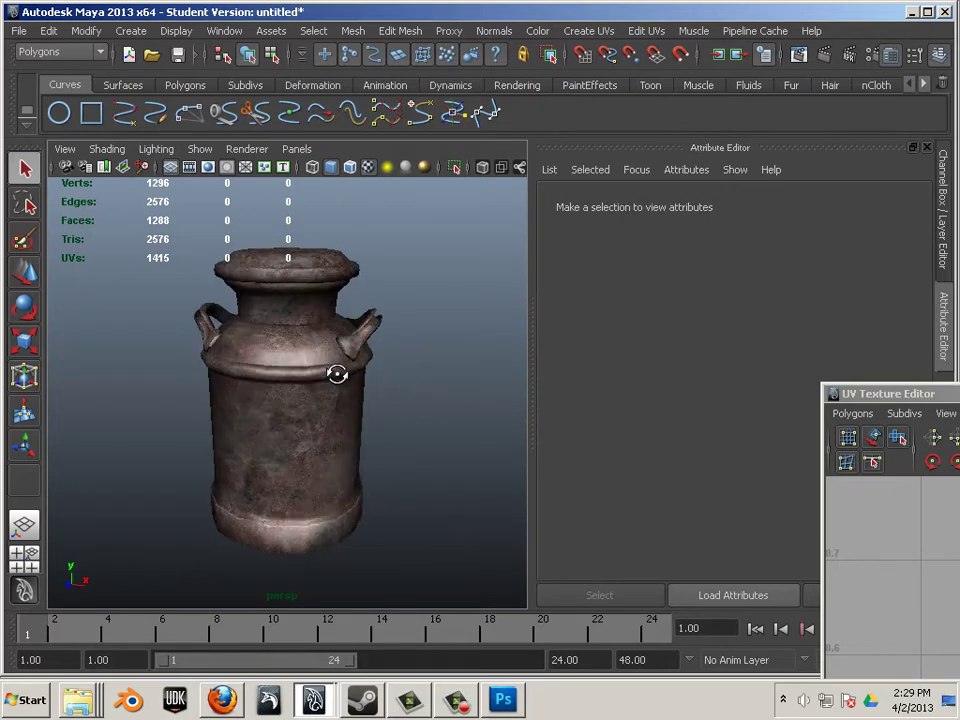
alt+right_drag(336, 373, 386, 383)
click(272, 344)
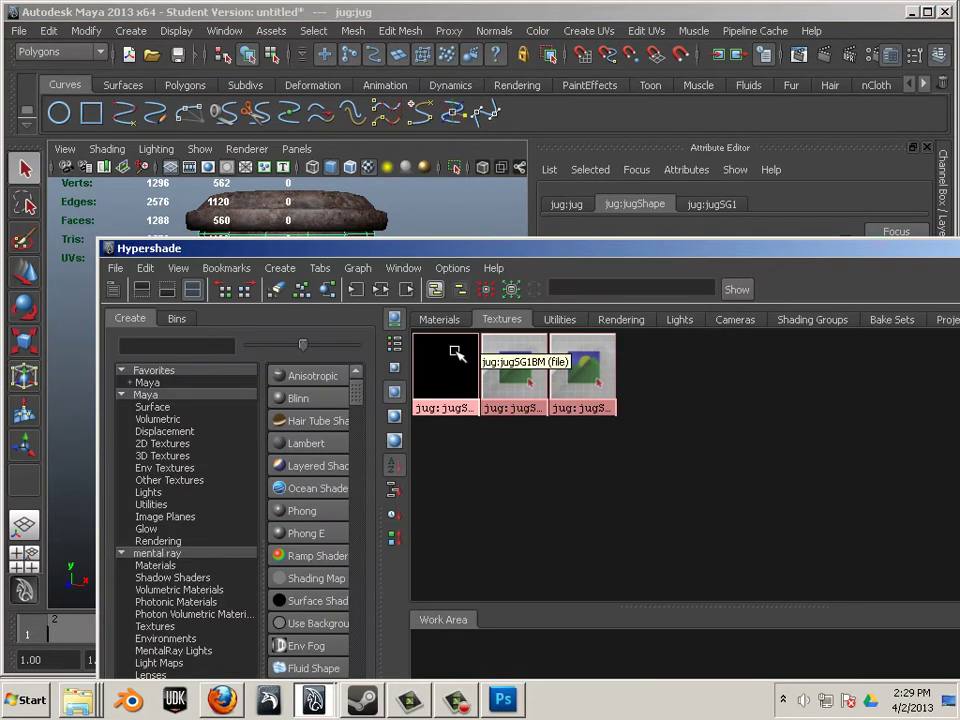
click(459, 379)
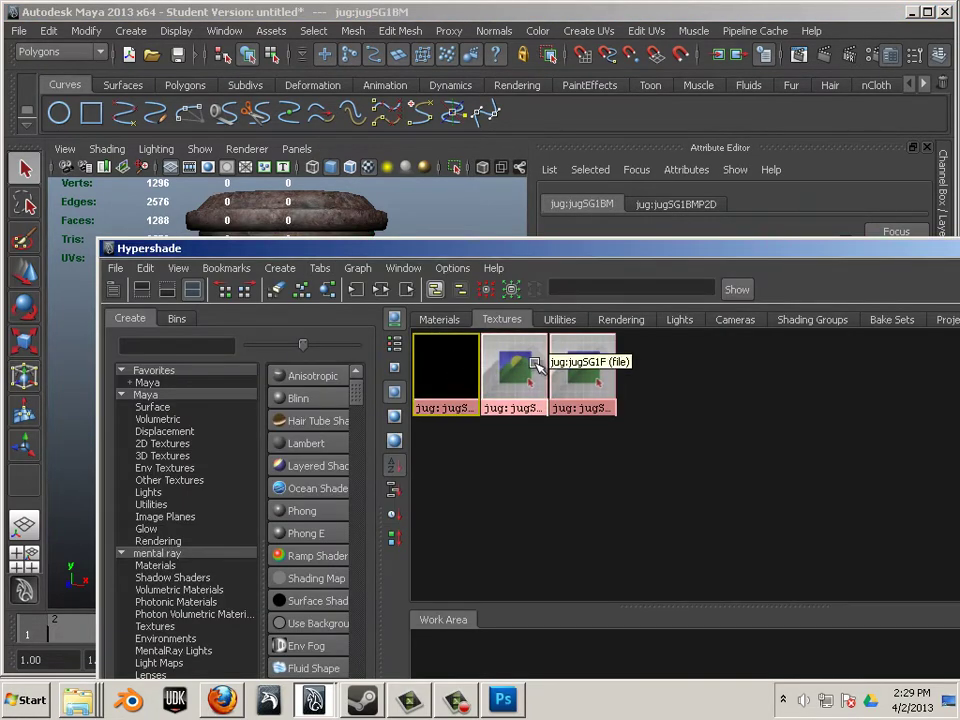
click(514, 372)
drag(791, 248, 421, 366)
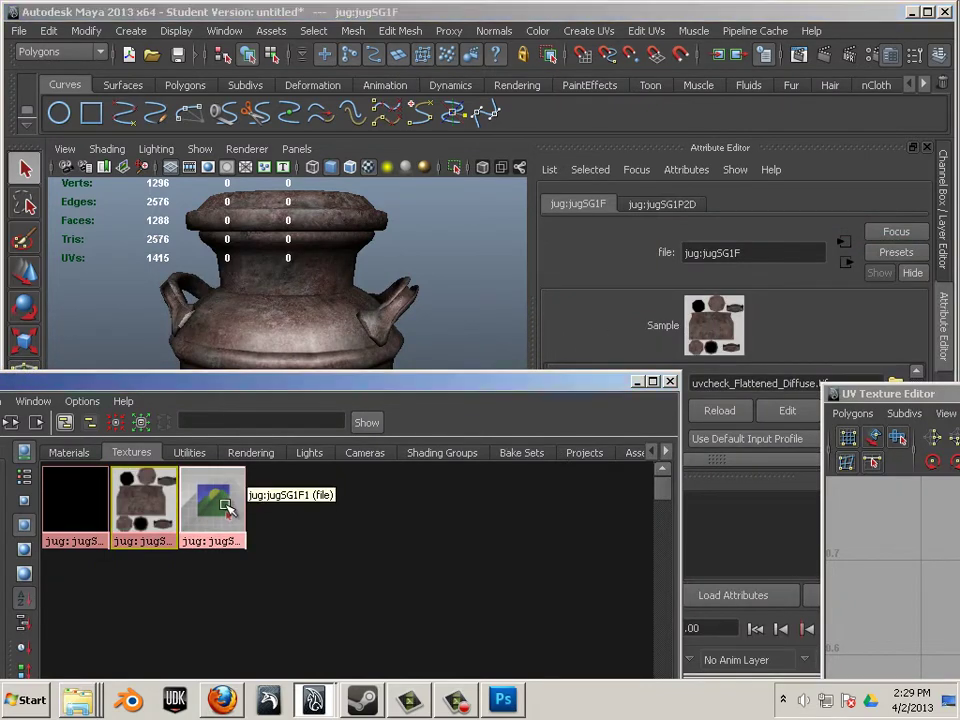
click(213, 500)
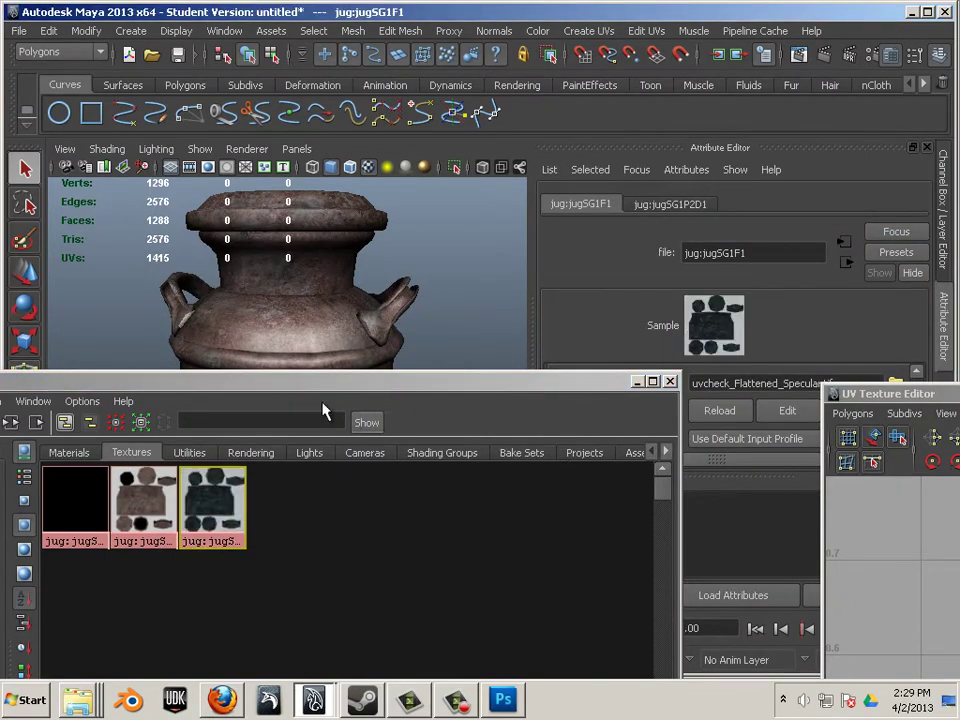
drag(270, 383, 427, 260)
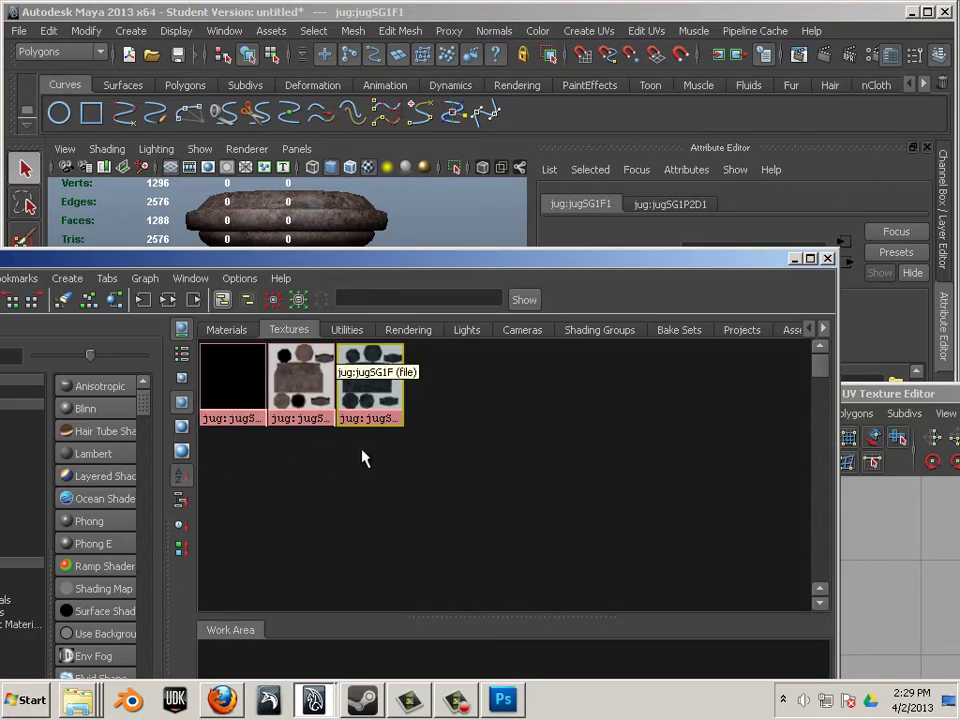
click(84, 712)
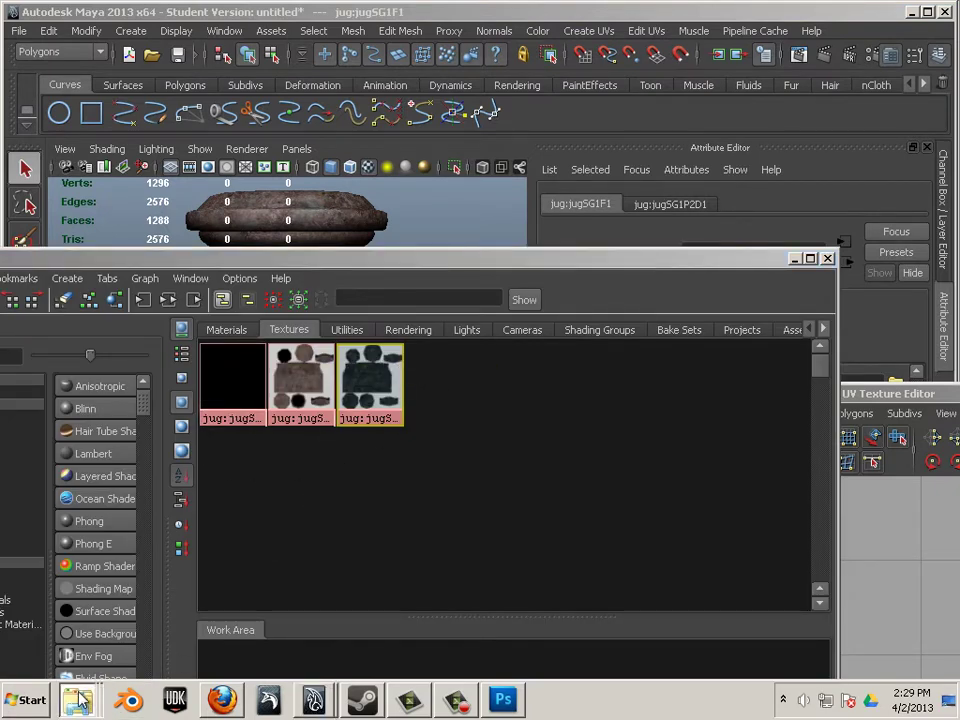
click(73, 692)
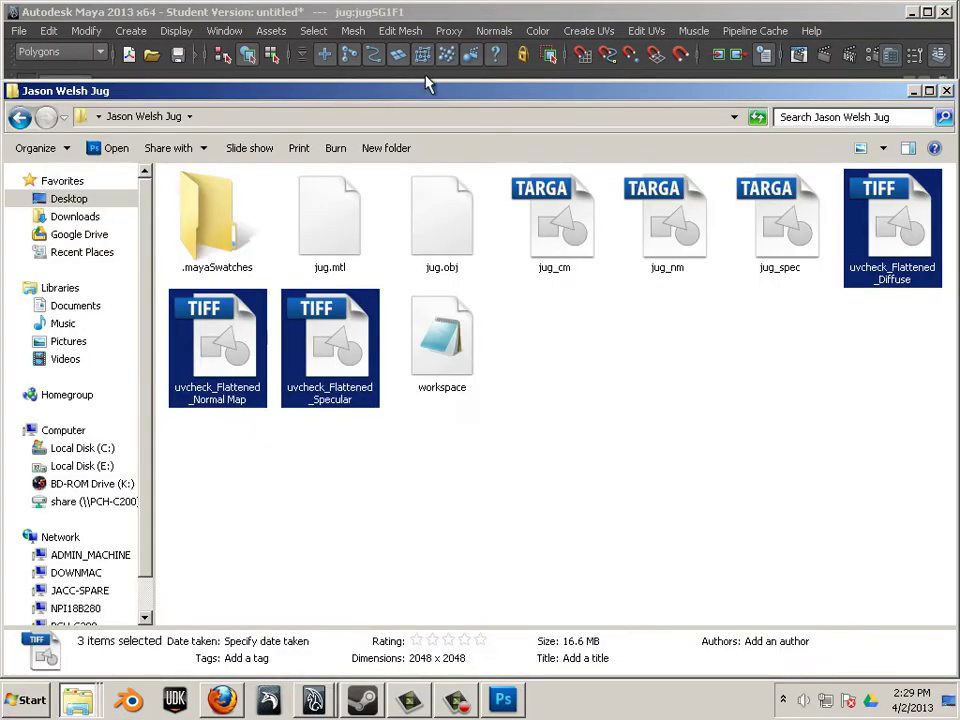
Delete the uvcheck_Flattened Diffuse, Normal Map and Specular TIFFs, then minimize the folder window
drag(414, 89, 545, 123)
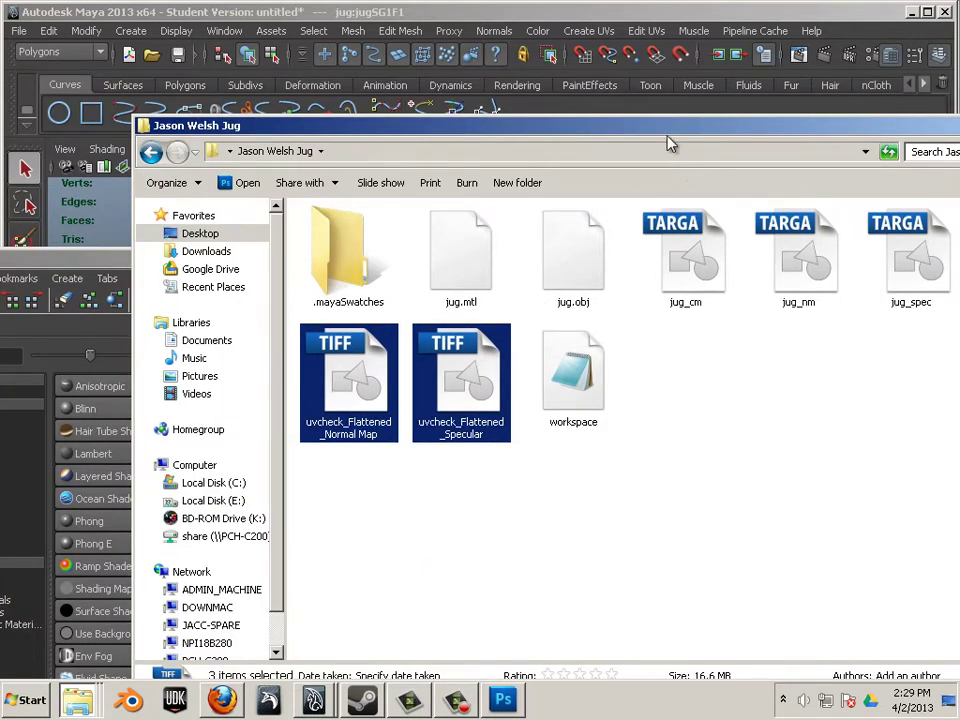
drag(428, 126, 188, 170)
click(666, 439)
click(795, 312)
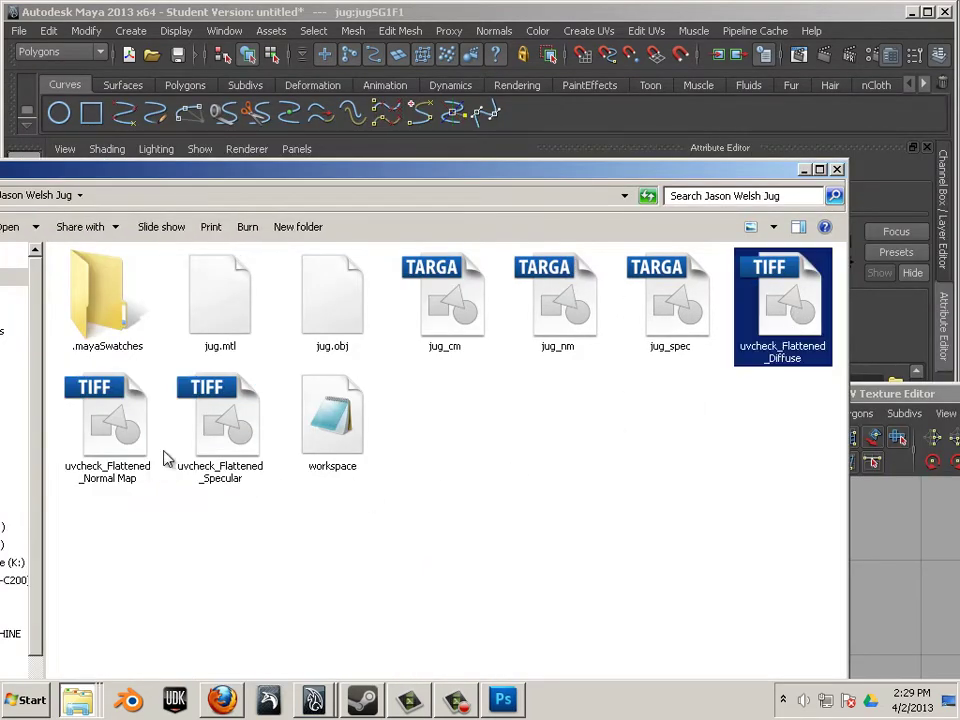
ctrl+click(140, 440)
ctrl+click(225, 443)
key(Delete)
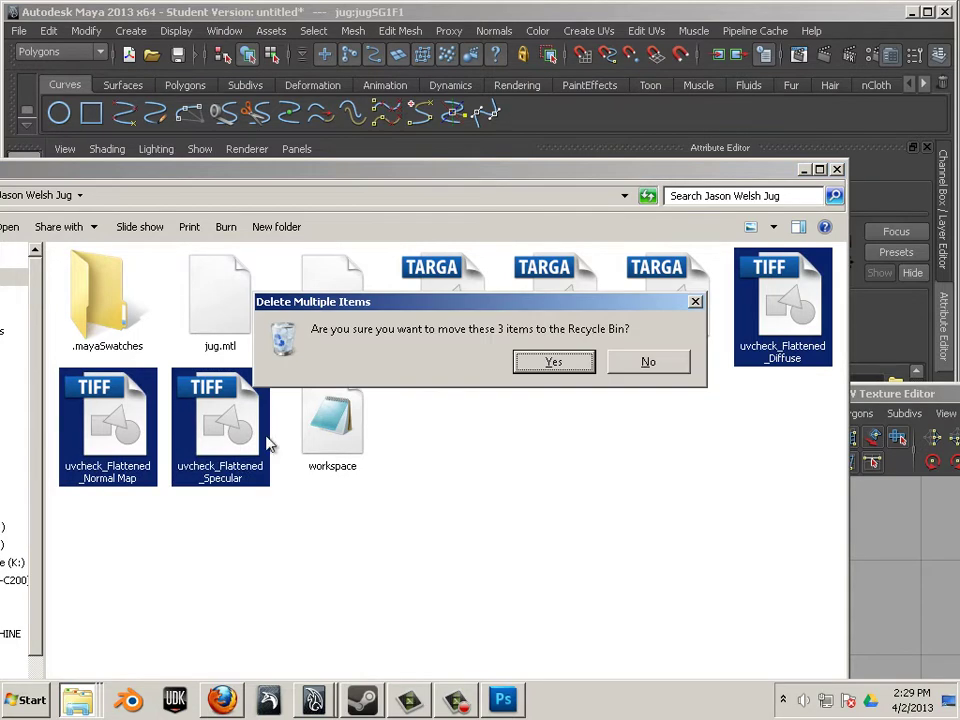
key(Return)
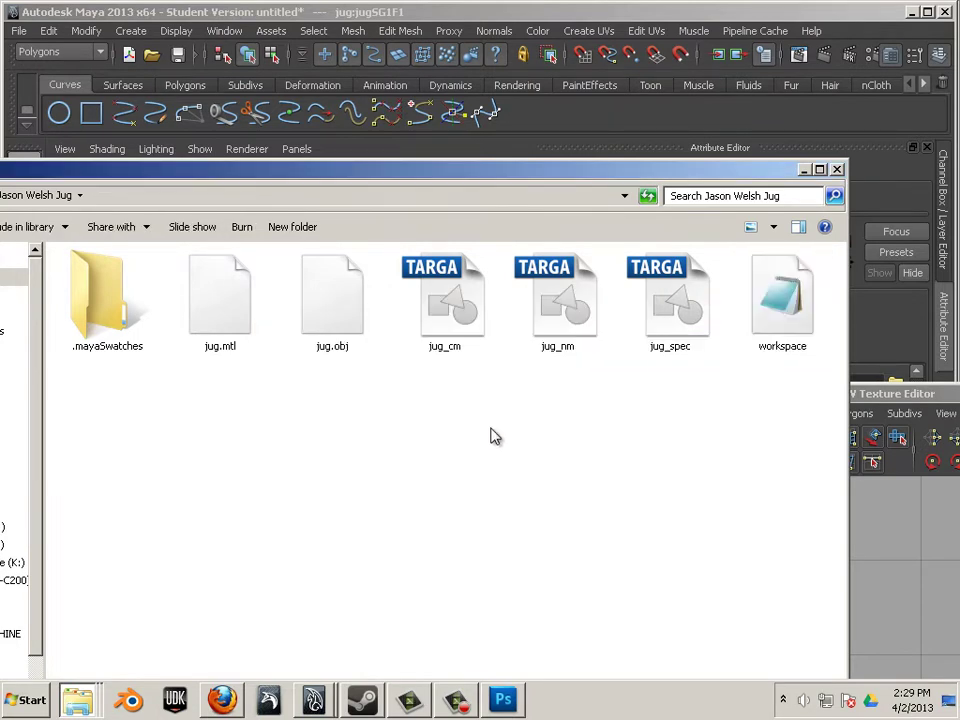
drag(622, 201, 884, 257)
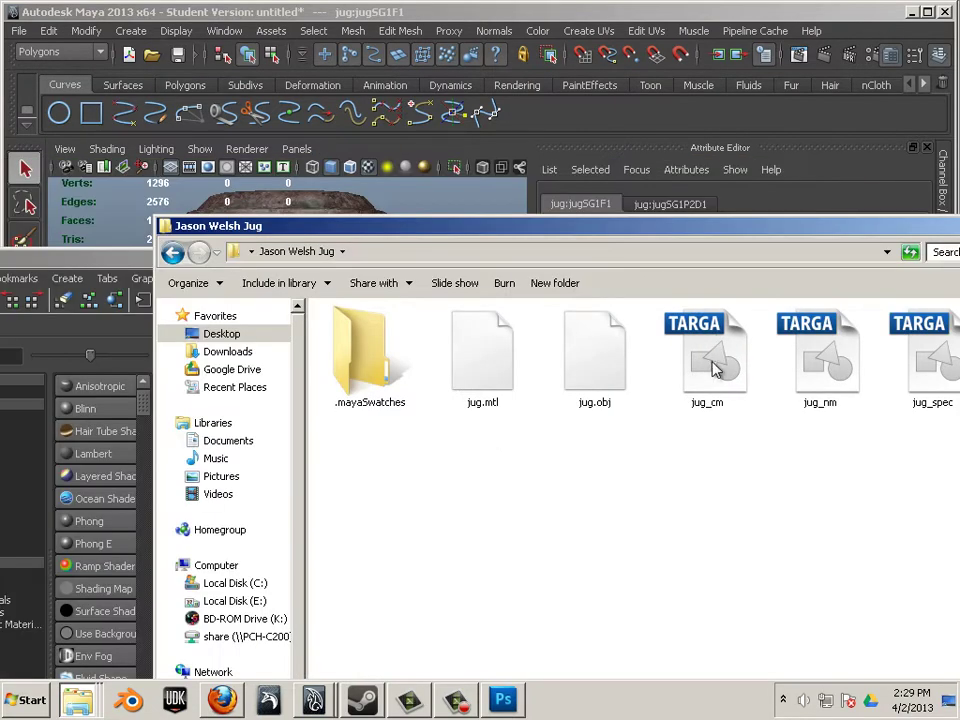
click(959, 226)
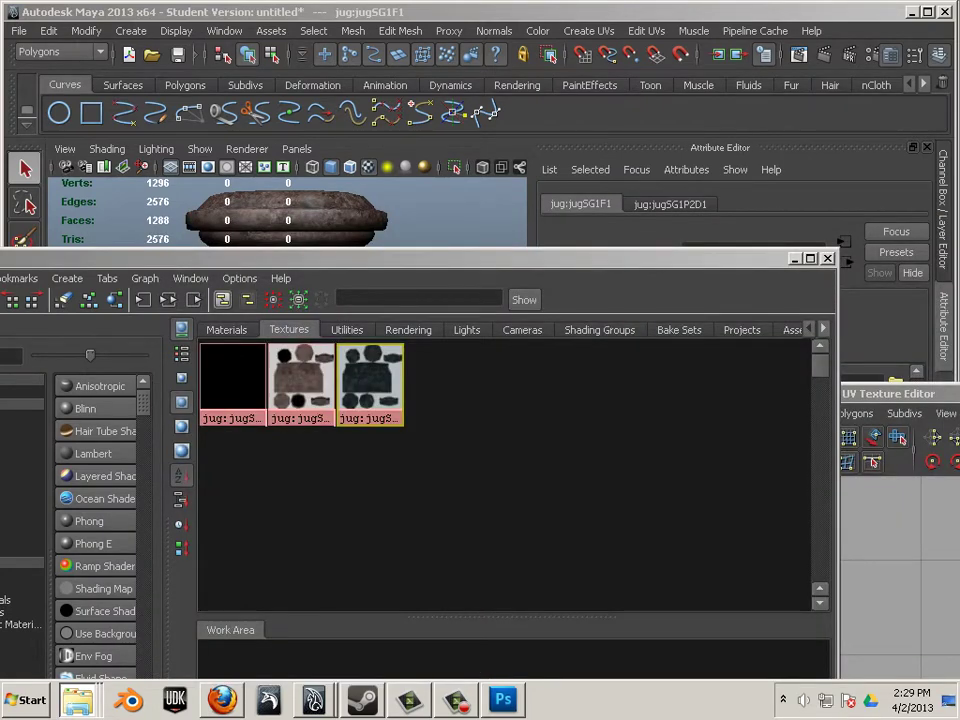
Bring jug_nm.tga in as the jug_nm_1 texture and rearrange the Hypershade and UV editor windows
drag(959, 480, 474, 486)
click(429, 354)
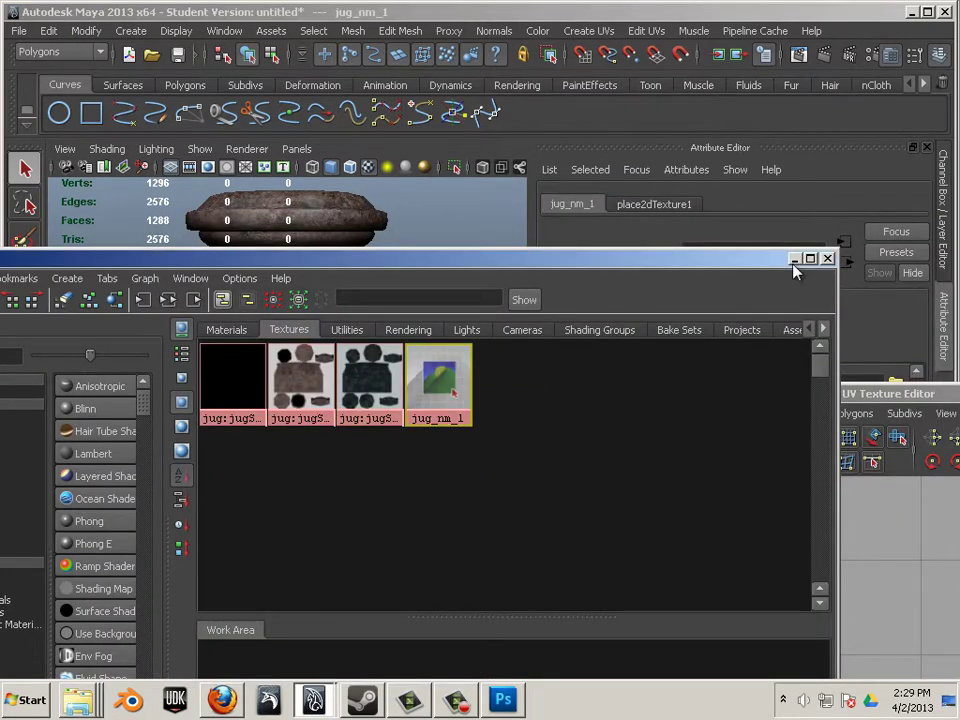
drag(727, 266, 480, 206)
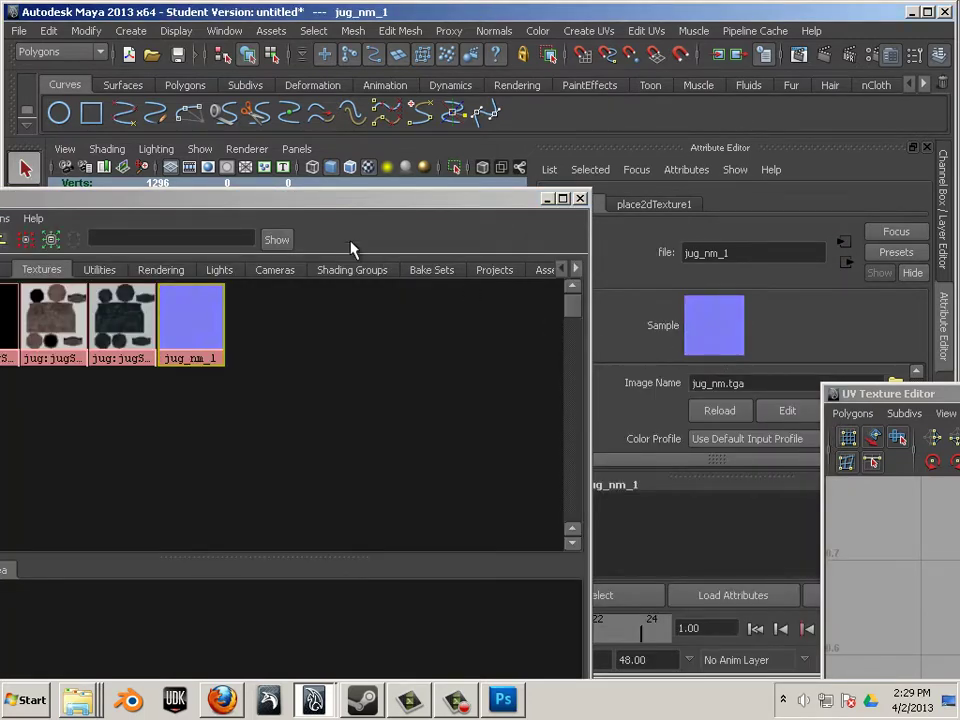
drag(281, 211, 450, 380)
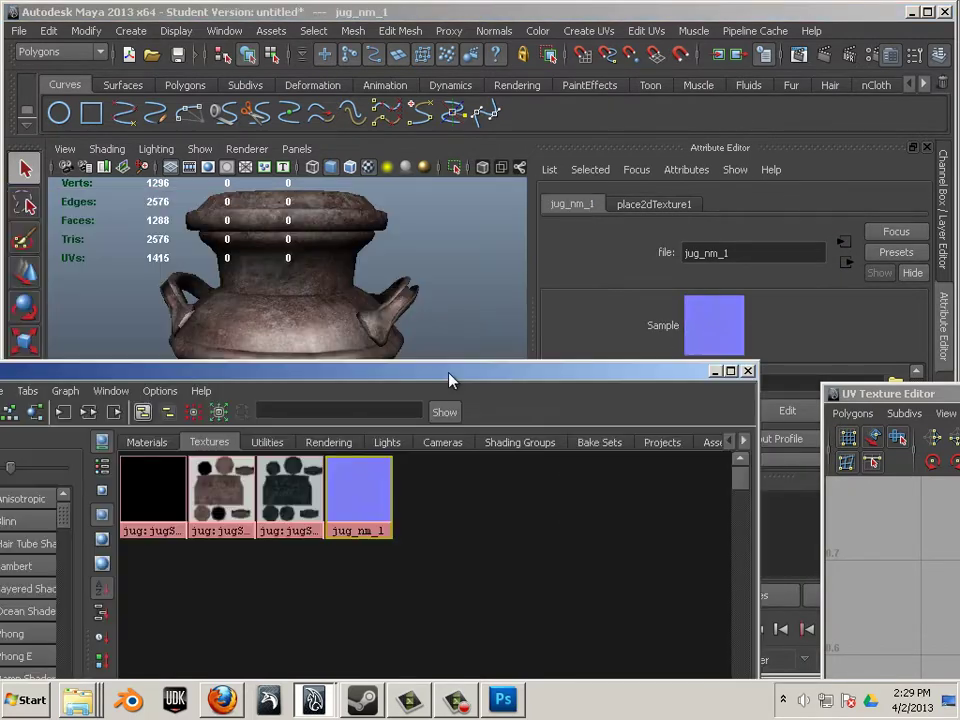
click(290, 492)
drag(880, 396, 912, 578)
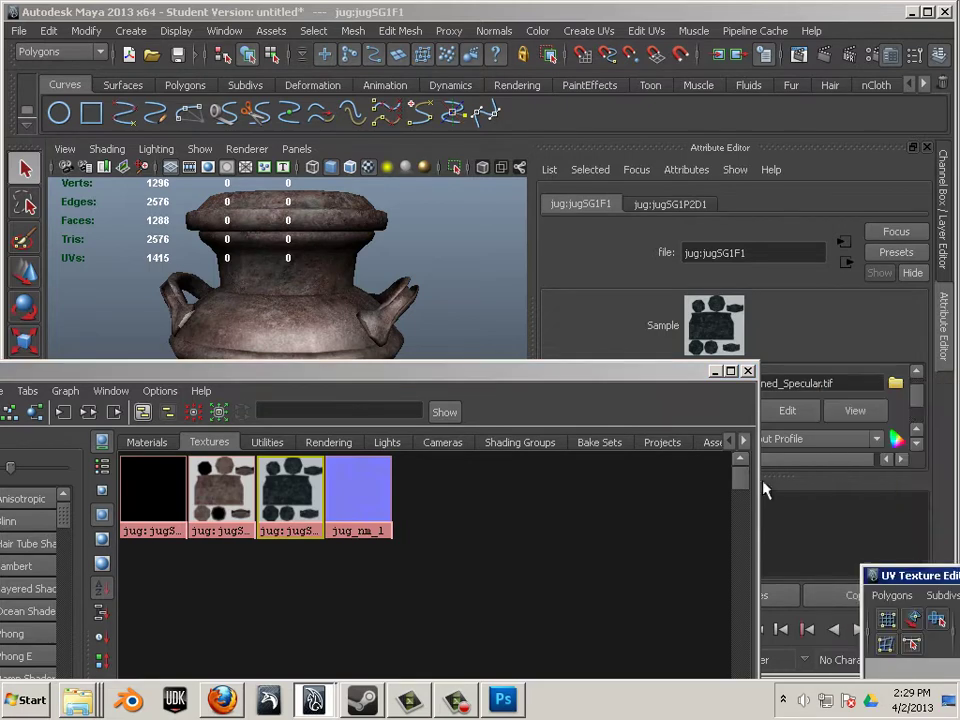
drag(556, 377, 516, 283)
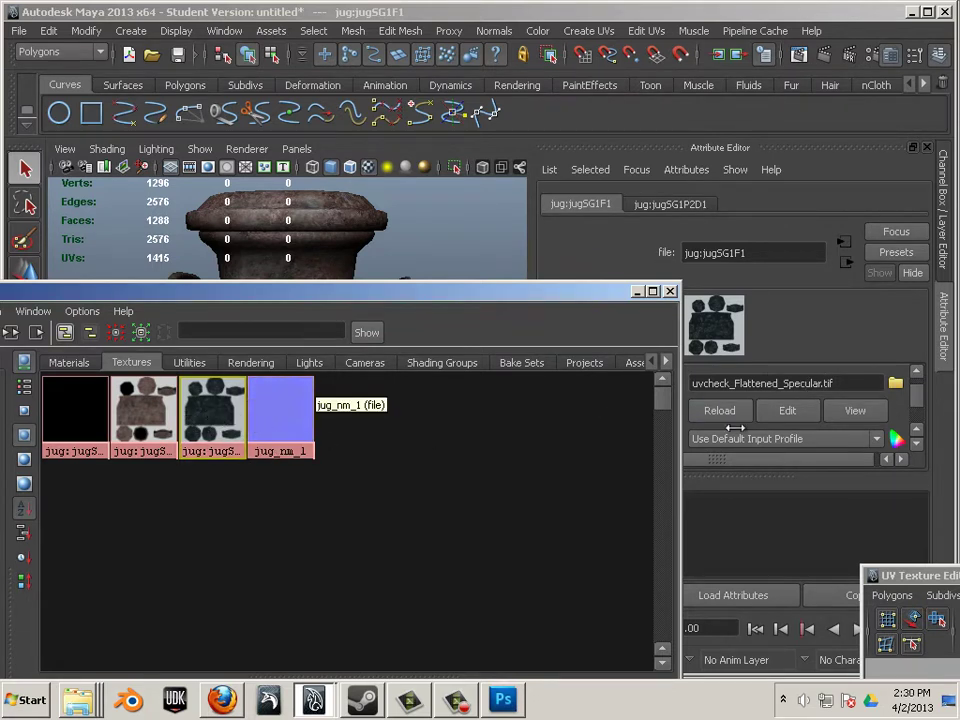
Repoint the third texture to jug_spec.tga and the diffuse texture to jug_cm.tga
click(895, 384)
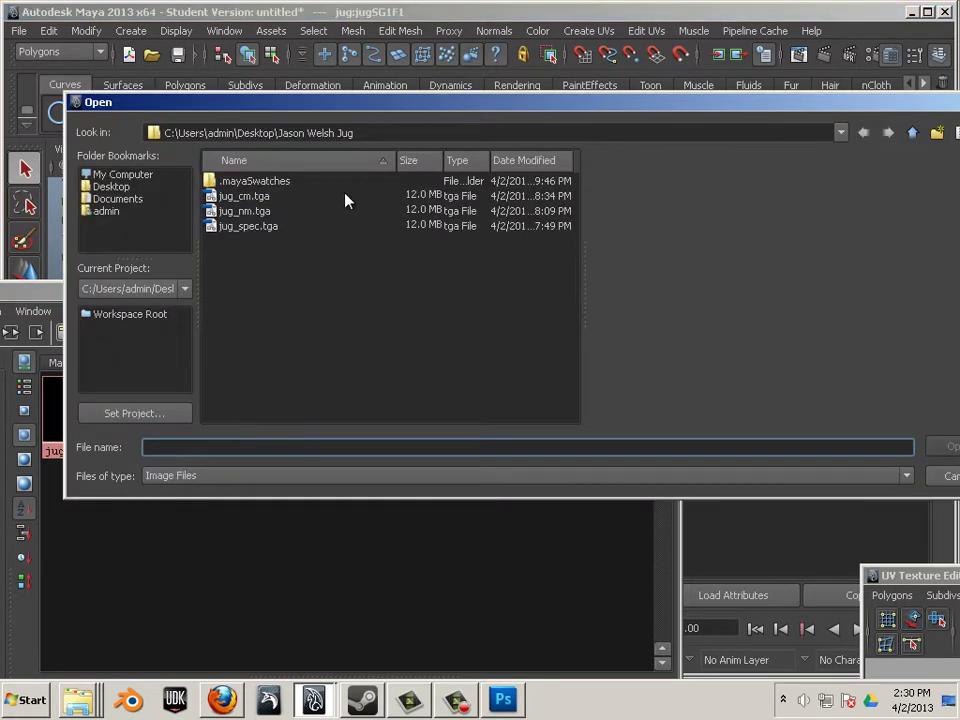
double_click(236, 227)
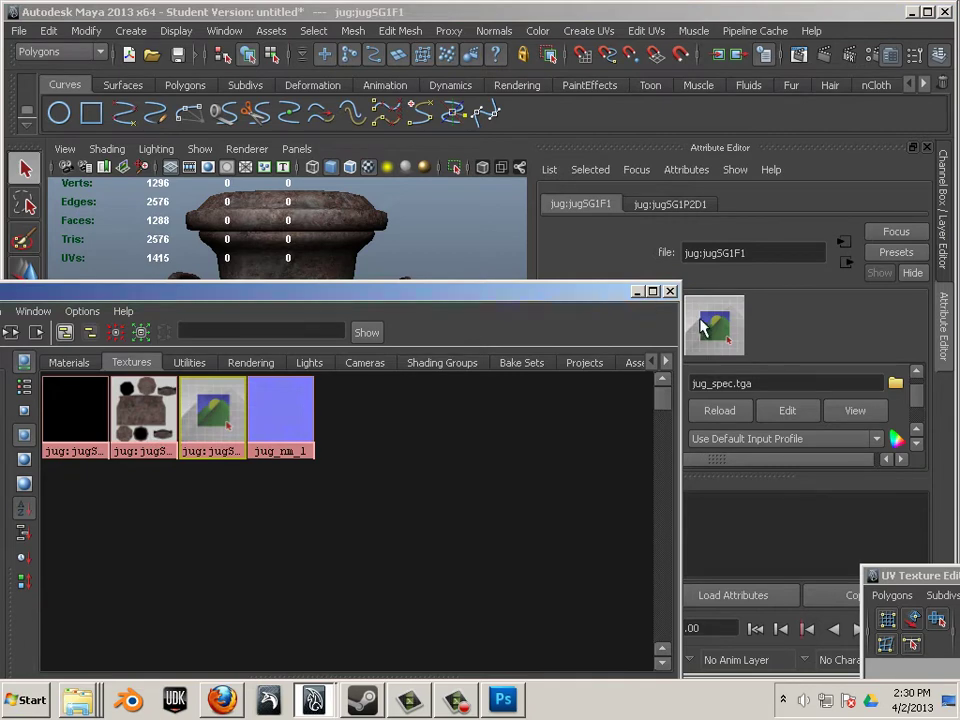
click(135, 418)
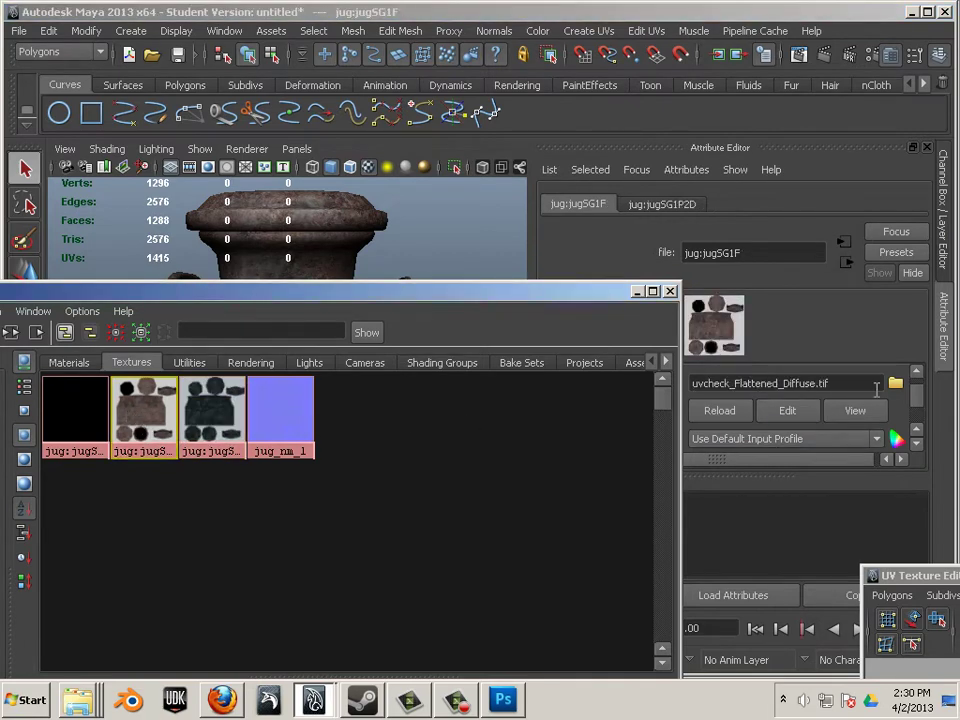
click(895, 385)
double_click(253, 197)
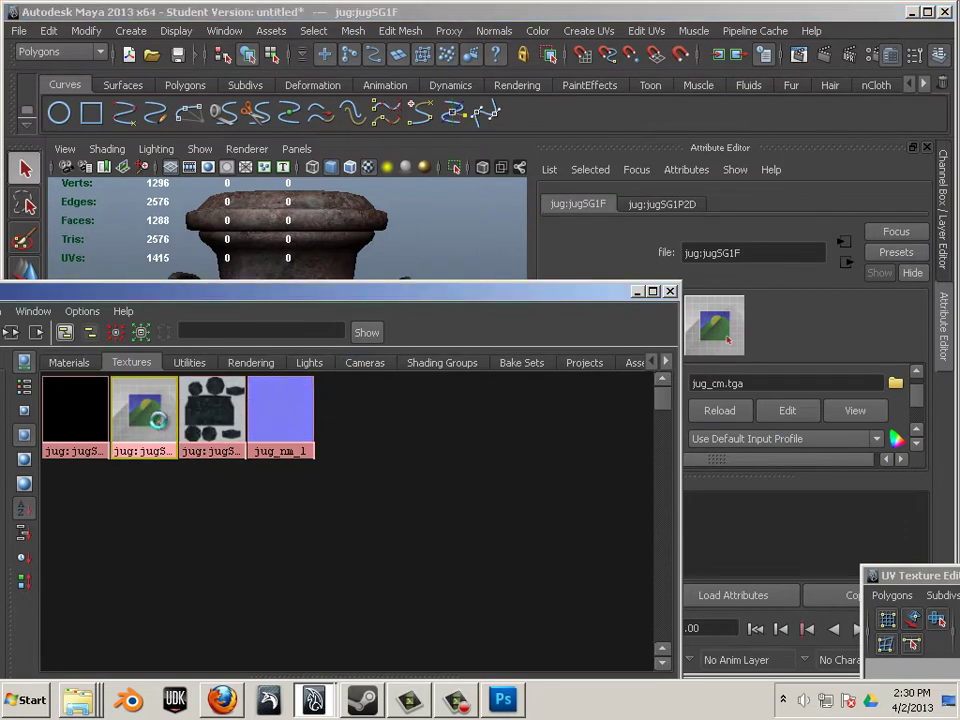
Check jug_nm_1 and the rusty colour texture, then delete the black jug:jugSG1BM bump texture
click(212, 410)
click(284, 412)
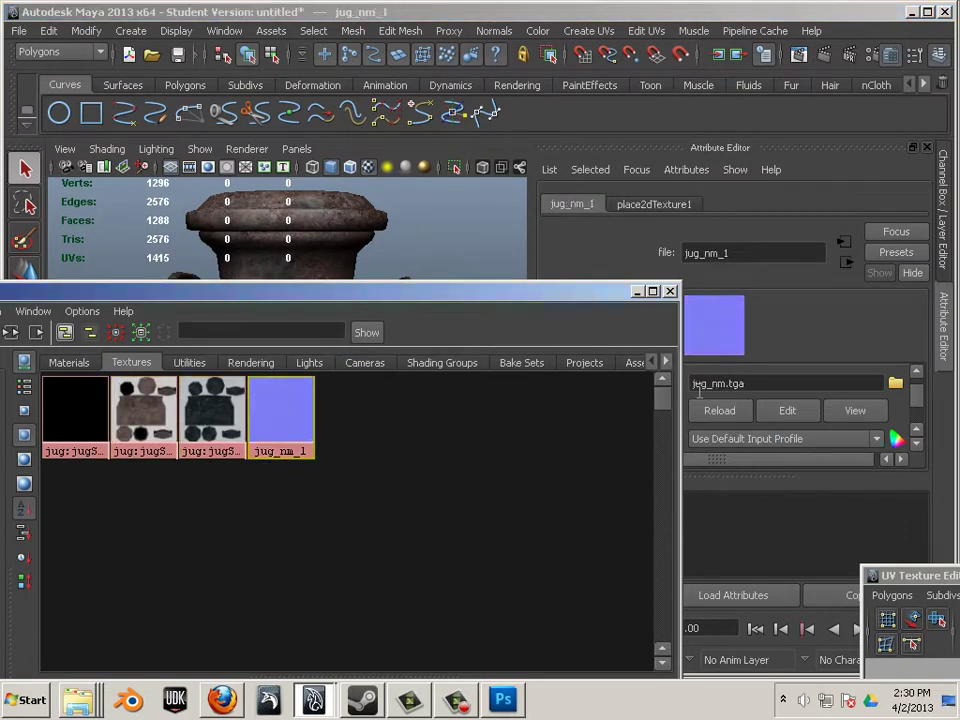
click(761, 383)
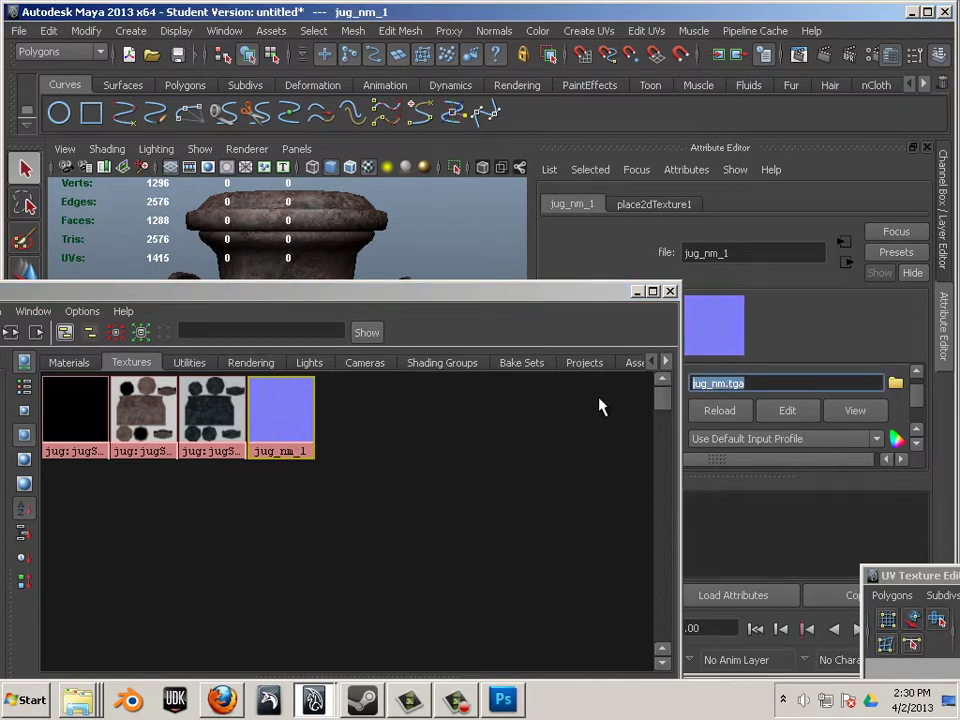
click(143, 415)
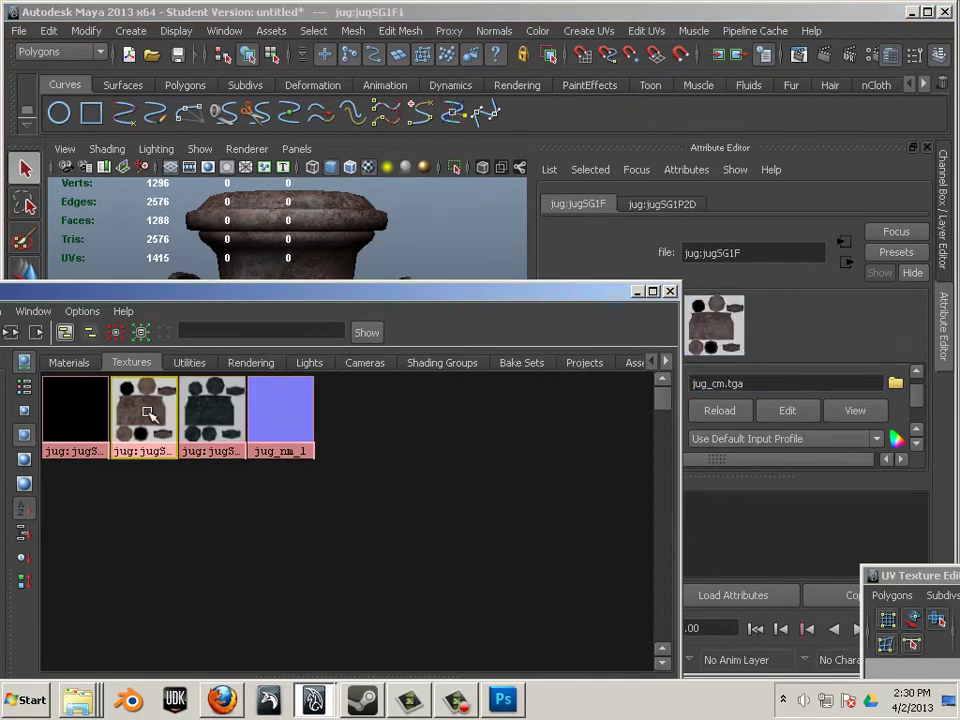
click(67, 418)
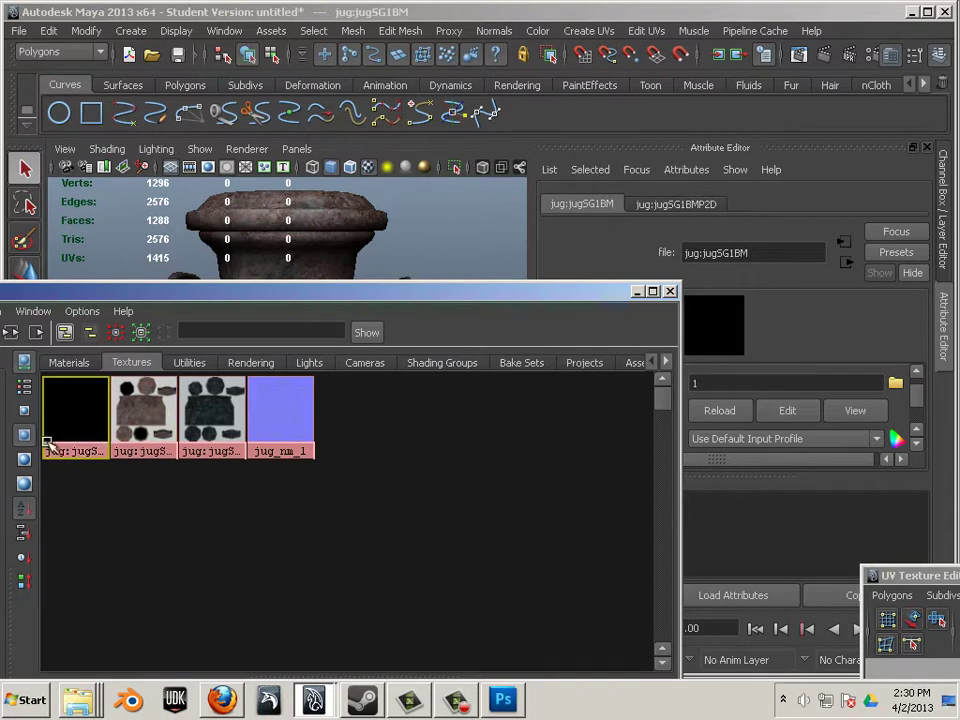
click(75, 423)
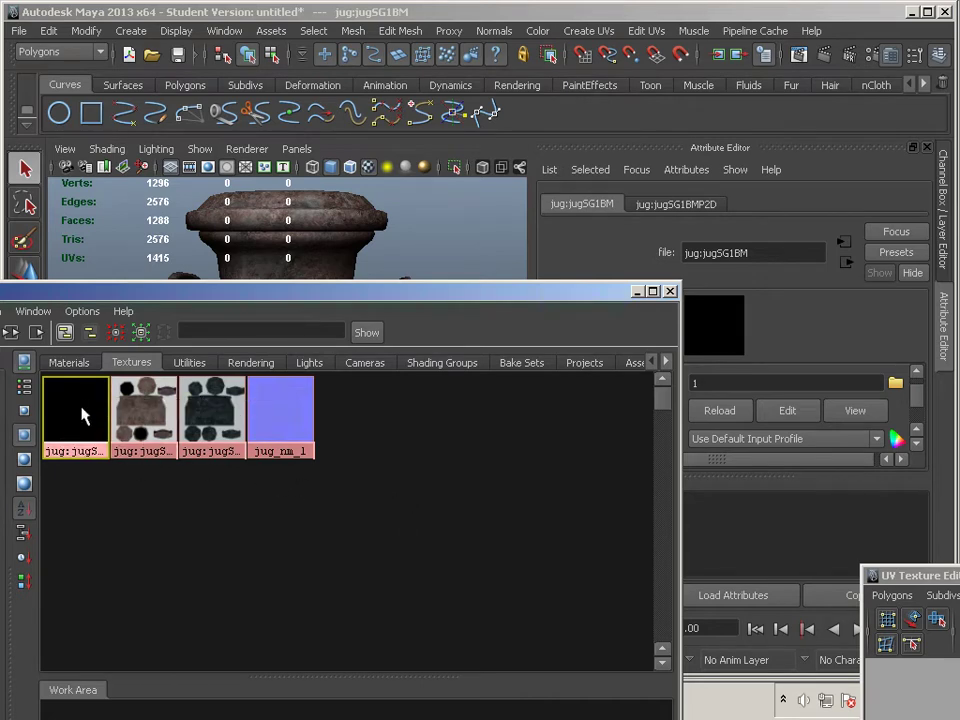
key(Delete)
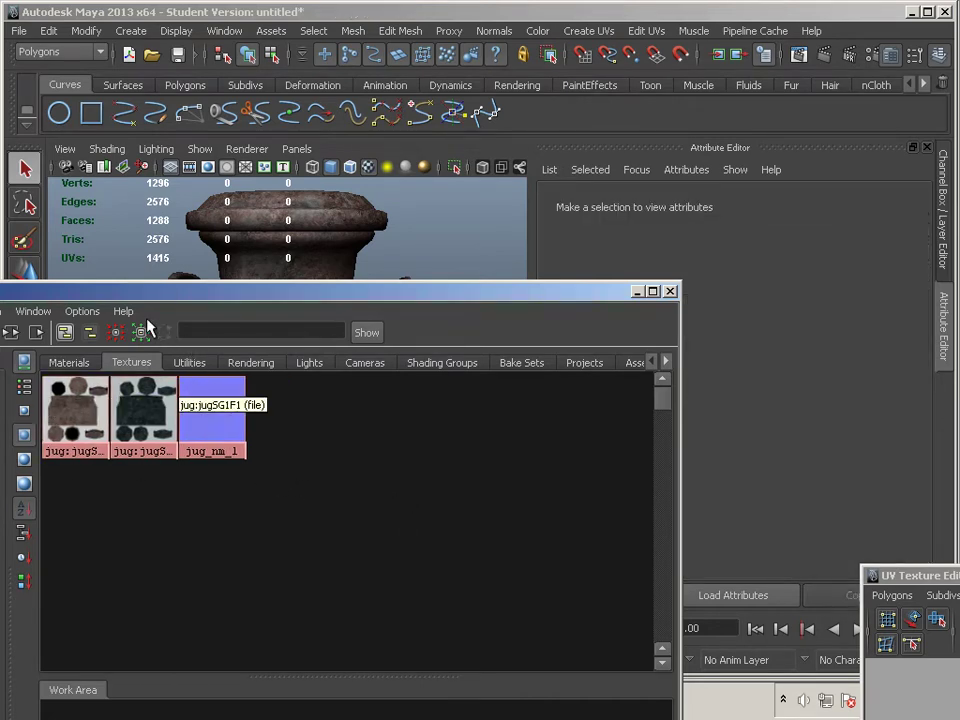
Rename the jug:jugSG1 Phong material to Milk_jug in the Attribute Editor
drag(126, 292, 288, 204)
click(231, 274)
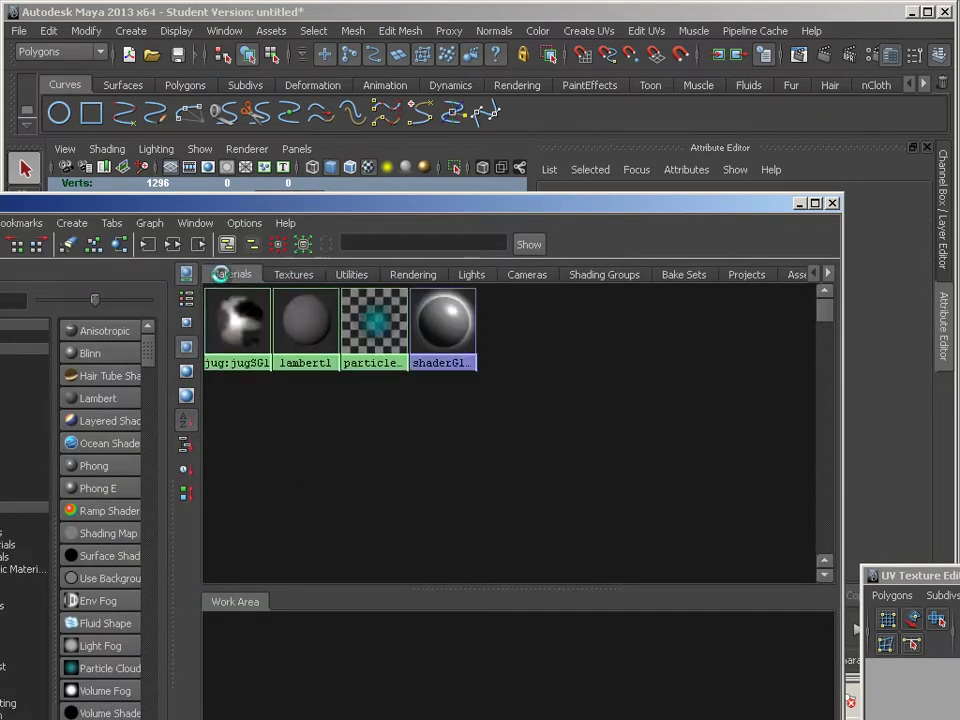
click(241, 317)
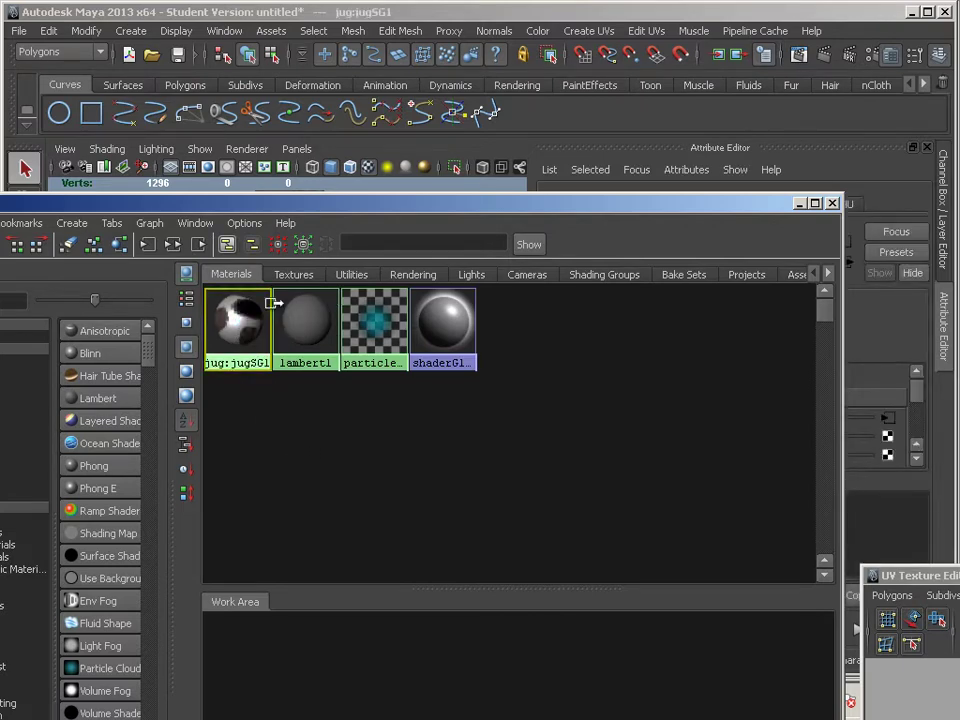
drag(389, 206, 130, 125)
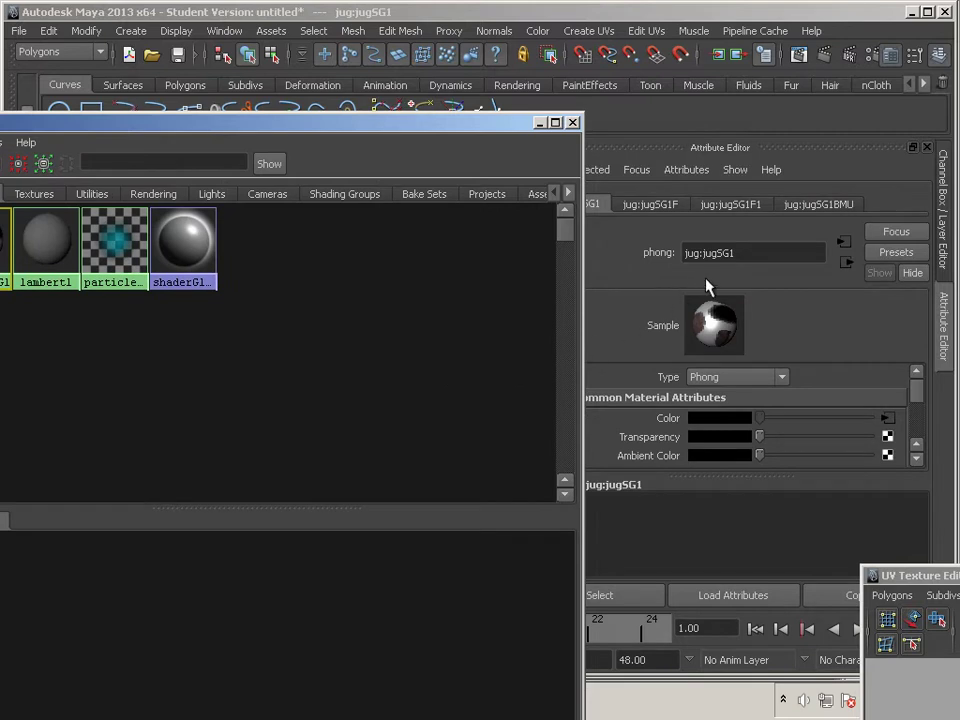
drag(745, 253, 627, 233)
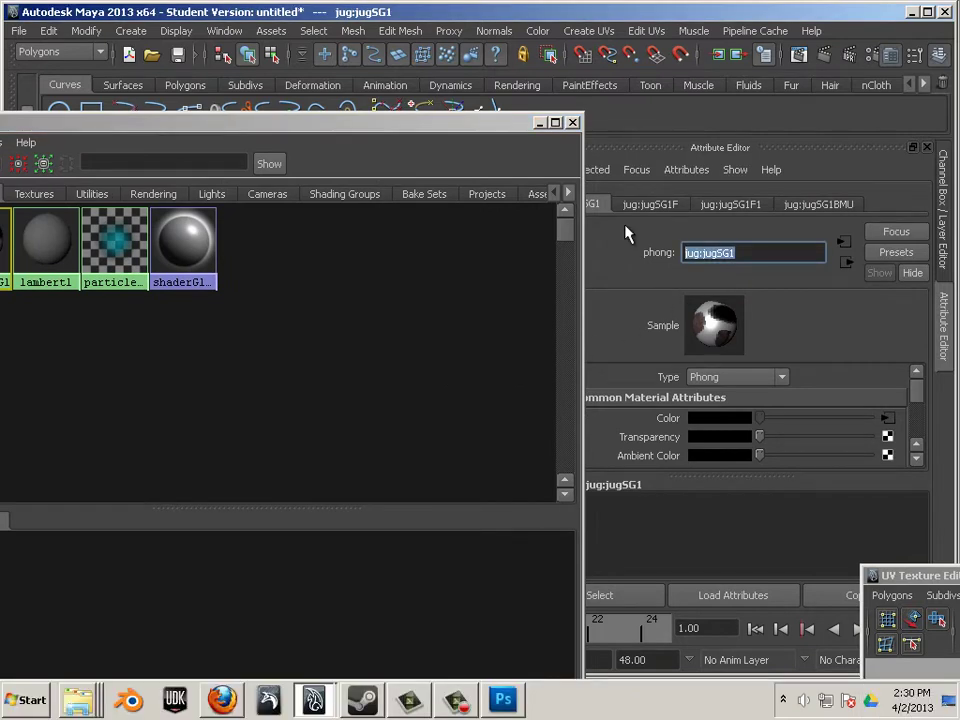
text(Milk_jug)
key(Return)
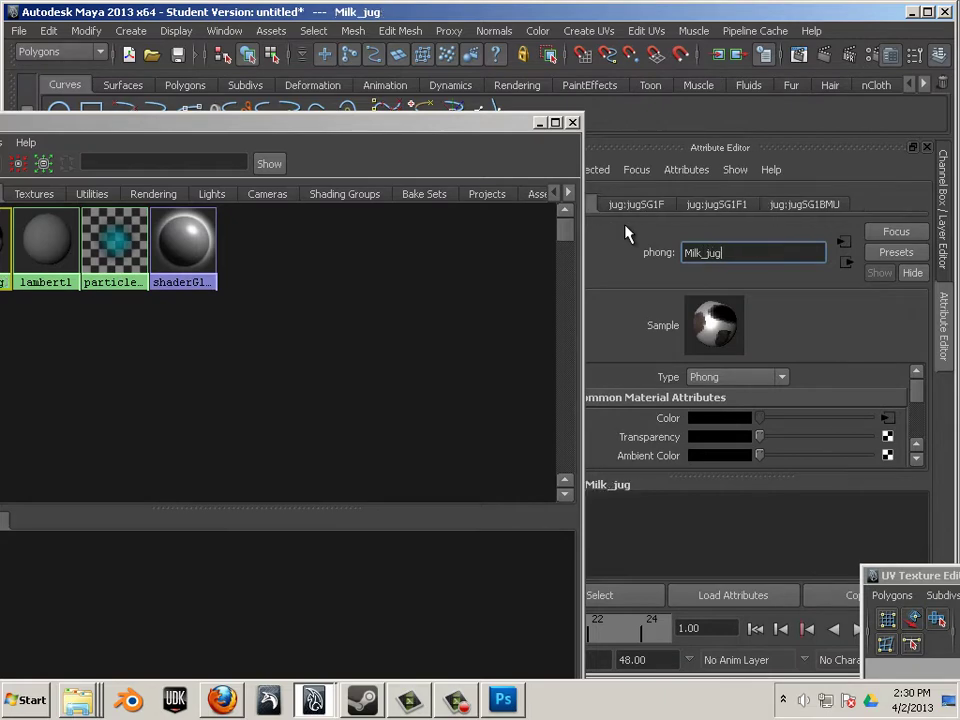
drag(118, 130, 413, 151)
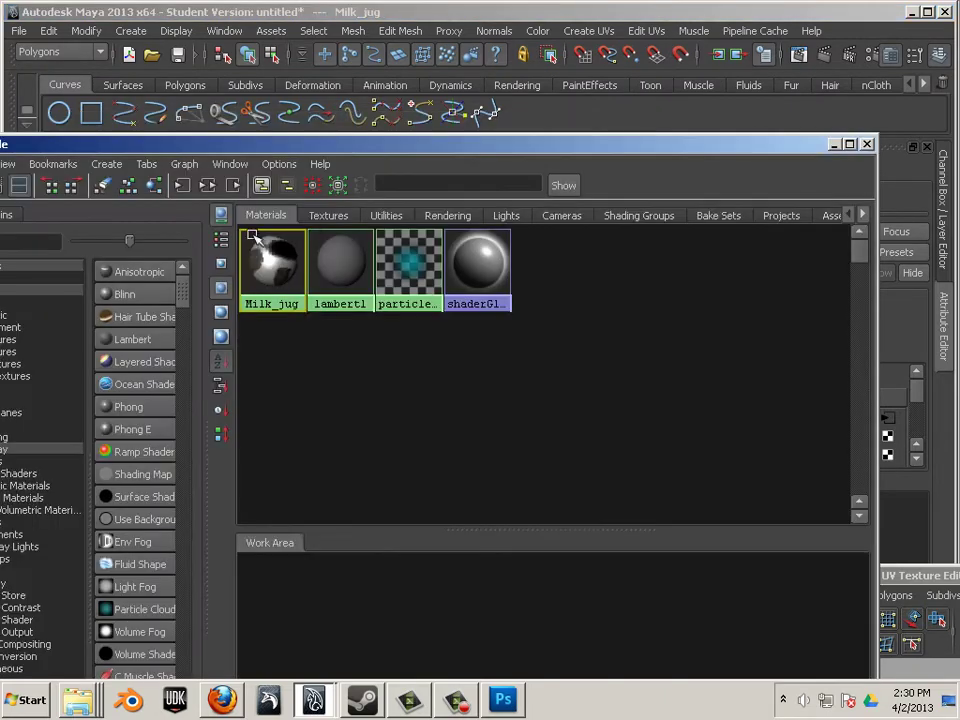
Graph Milk_jug's network and delete the dark texture, its placement node and the checker bump node
click(207, 186)
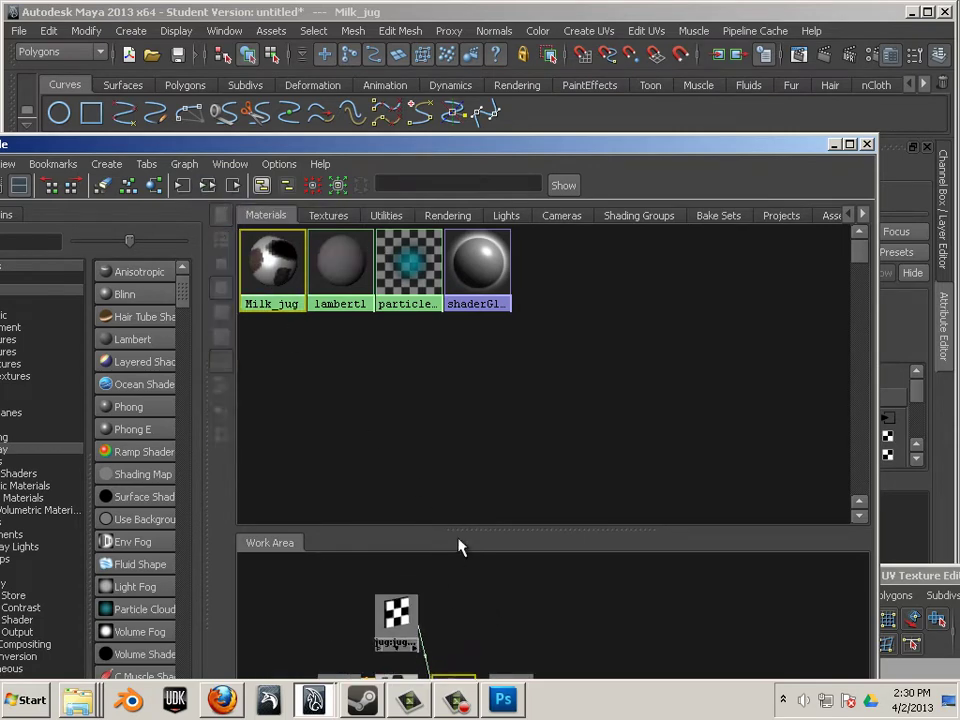
drag(456, 527, 456, 347)
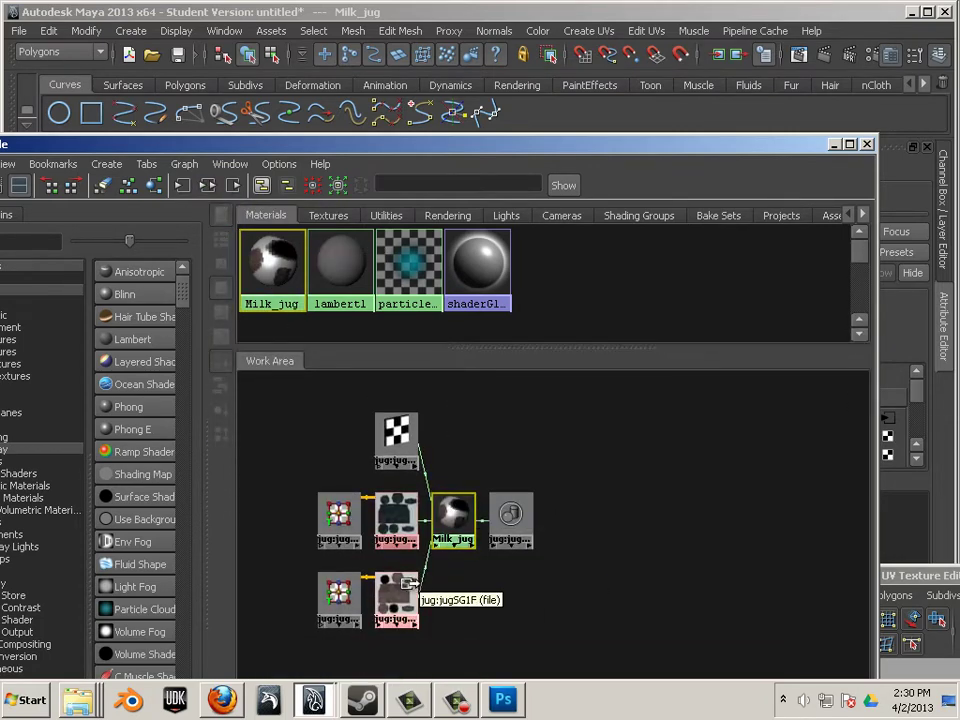
scroll(411, 589, up, 3)
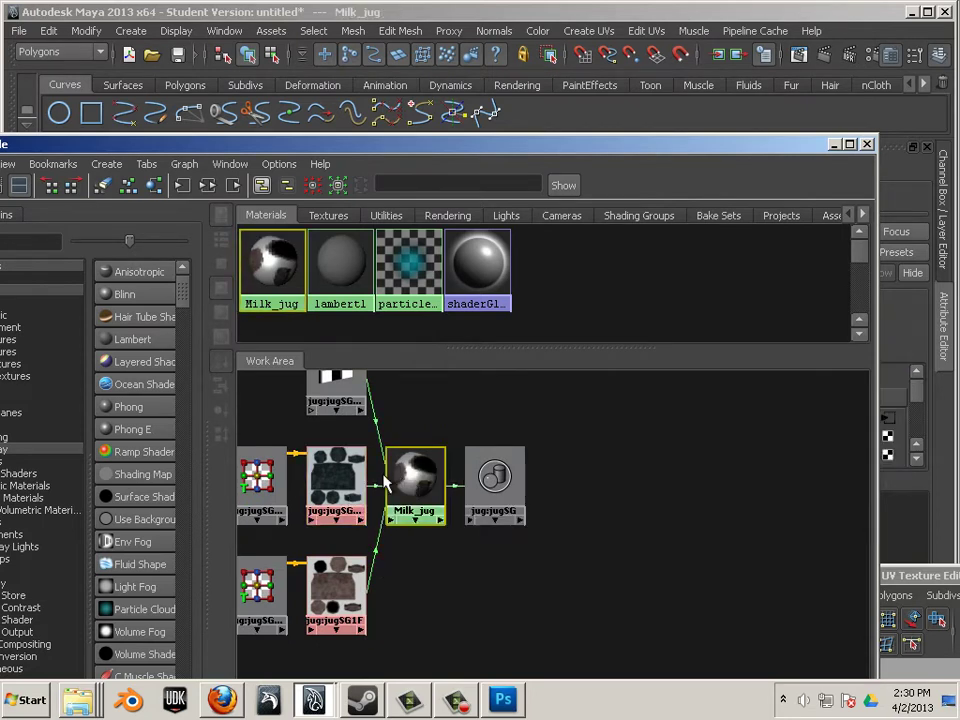
alt+middle_drag(373, 493, 460, 505)
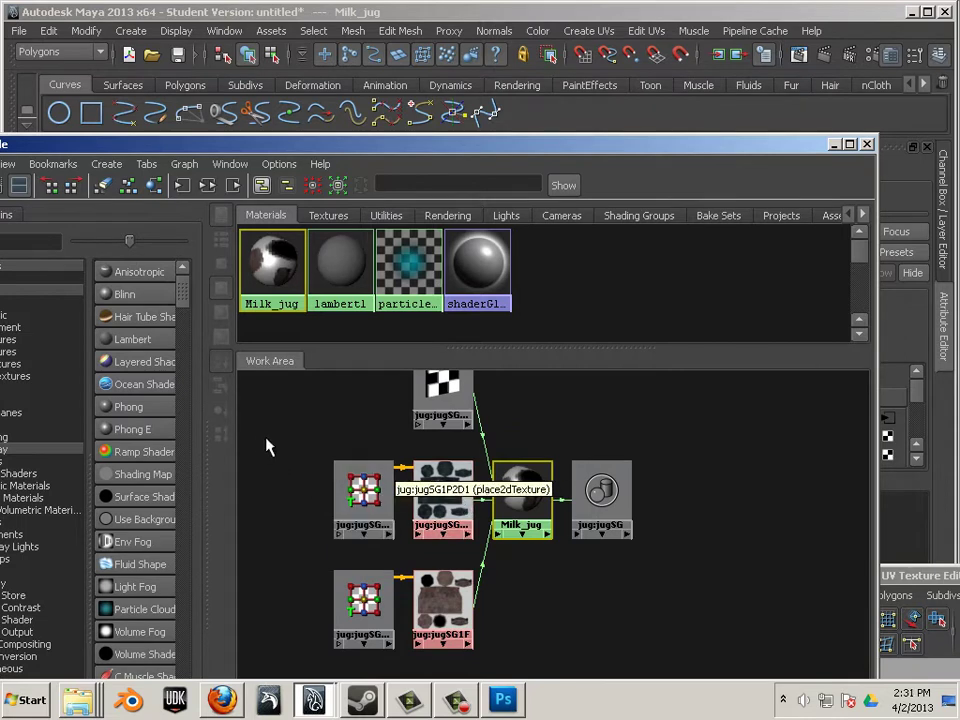
drag(267, 405, 440, 513)
key(Delete)
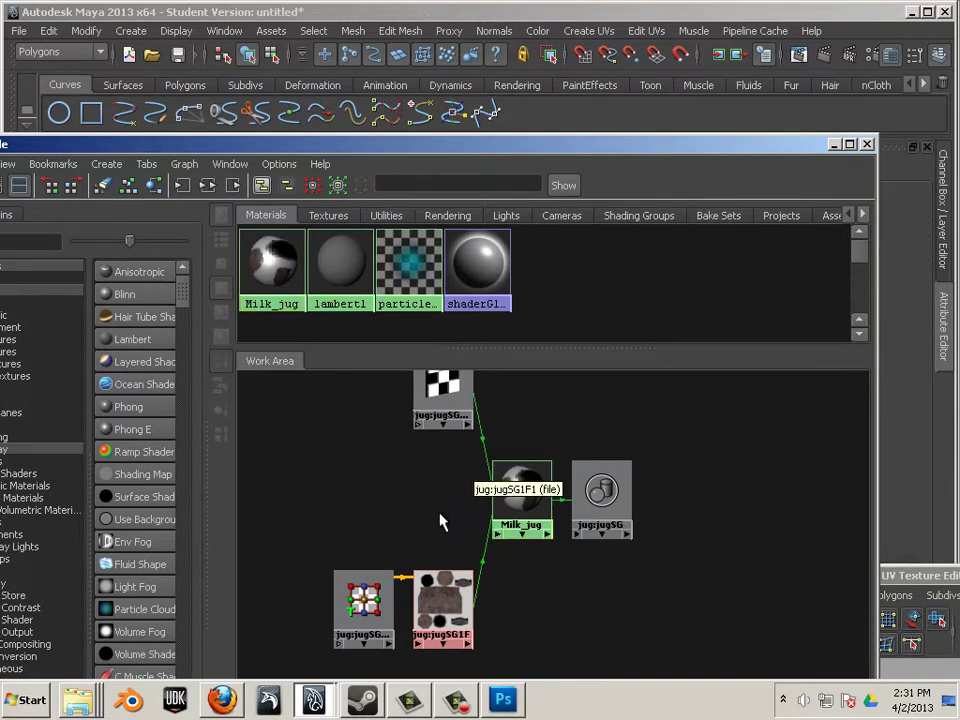
click(444, 392)
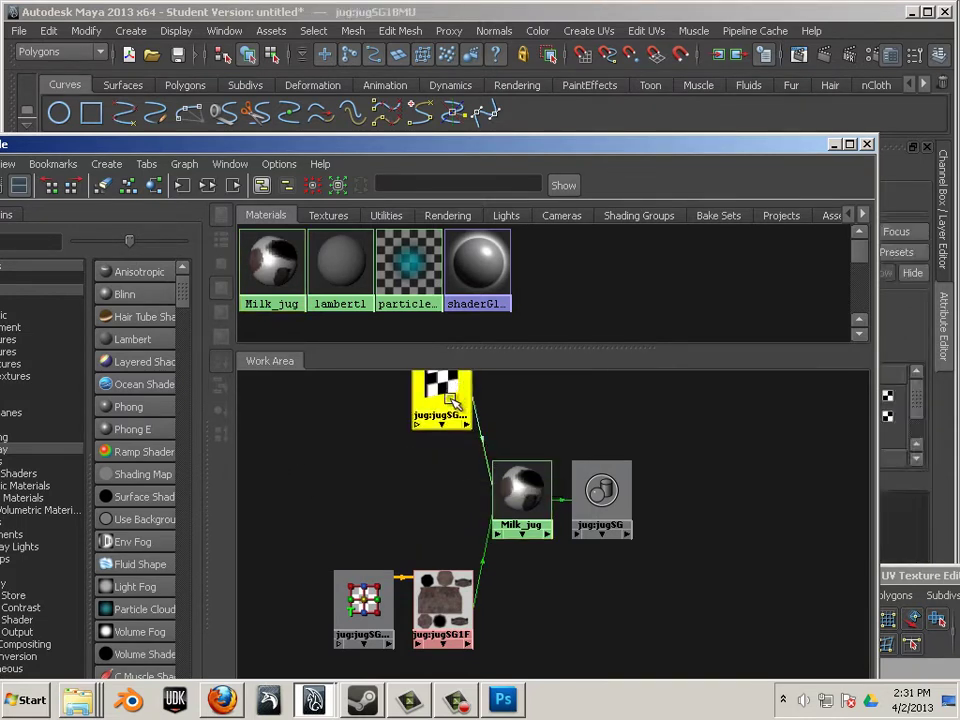
key(Delete)
alt+middle_drag(518, 495, 466, 505)
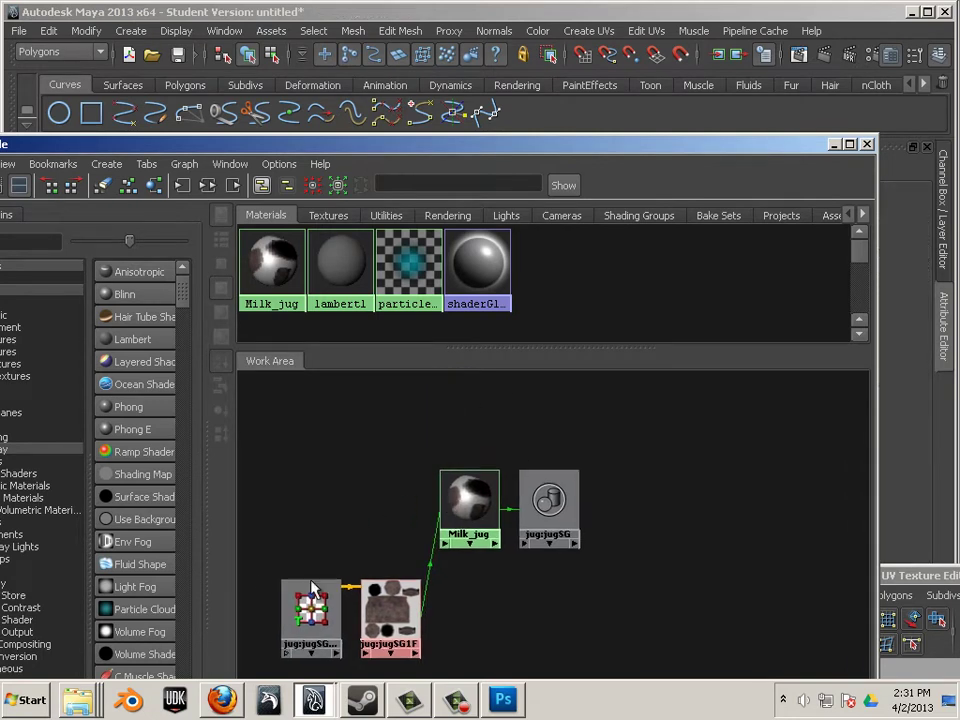
drag(272, 566, 364, 498)
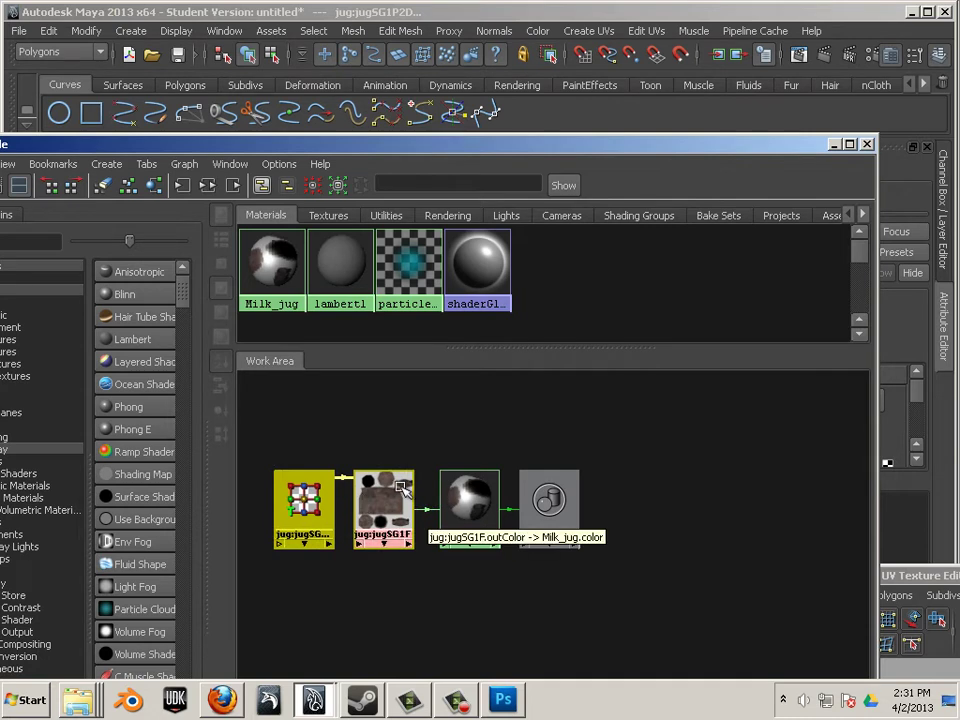
Drag jug_spec from the folder into the Hypershade textures as jug_spec_1
click(333, 215)
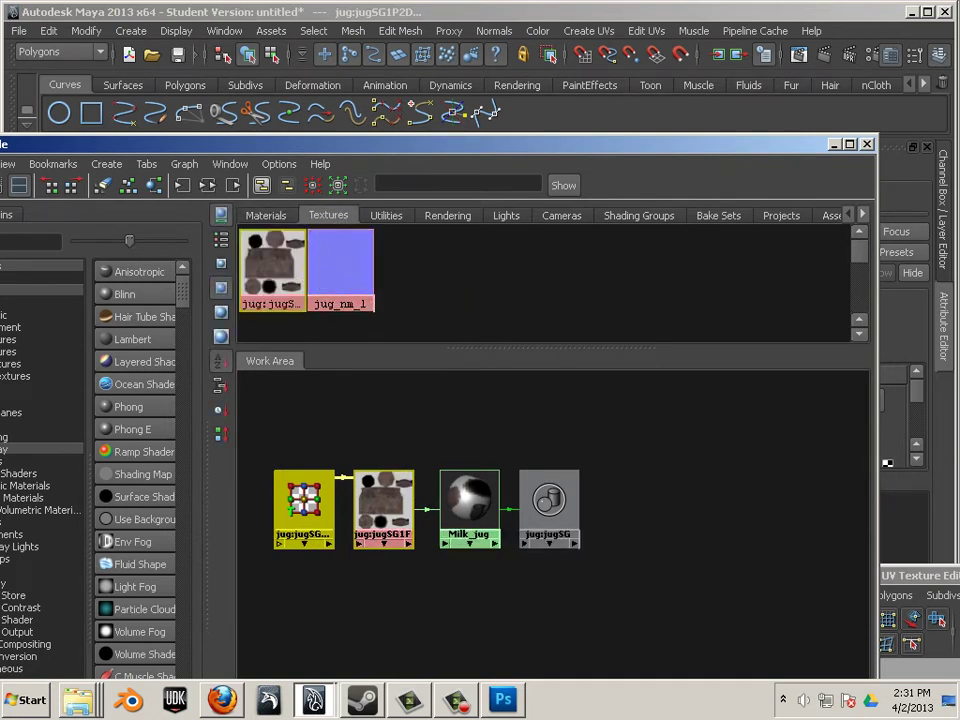
key(alt+Tab)
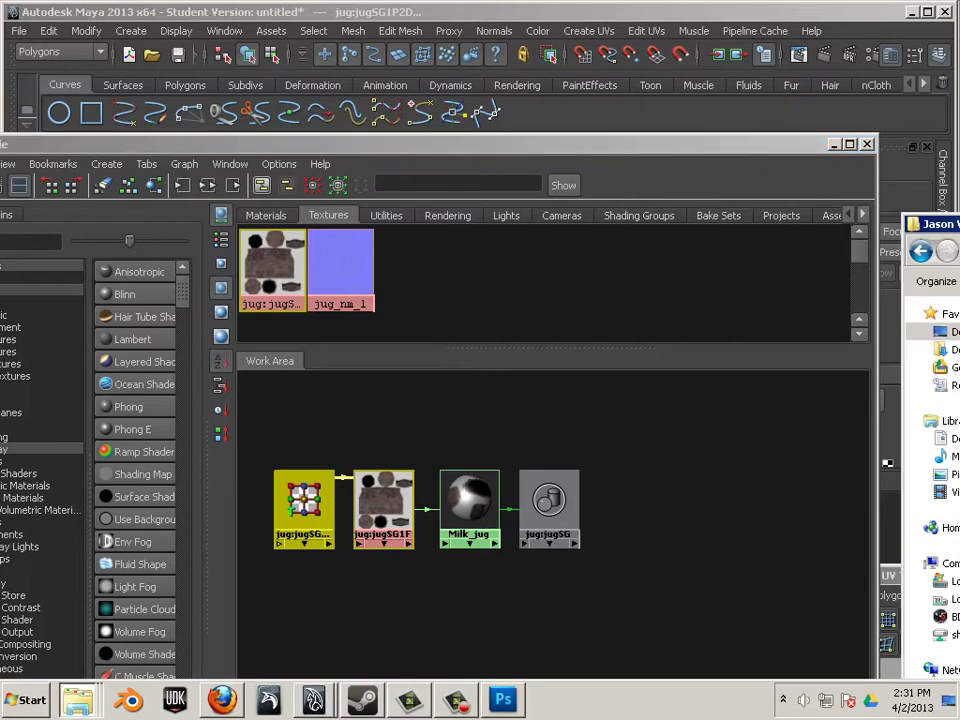
drag(950, 330, 469, 332)
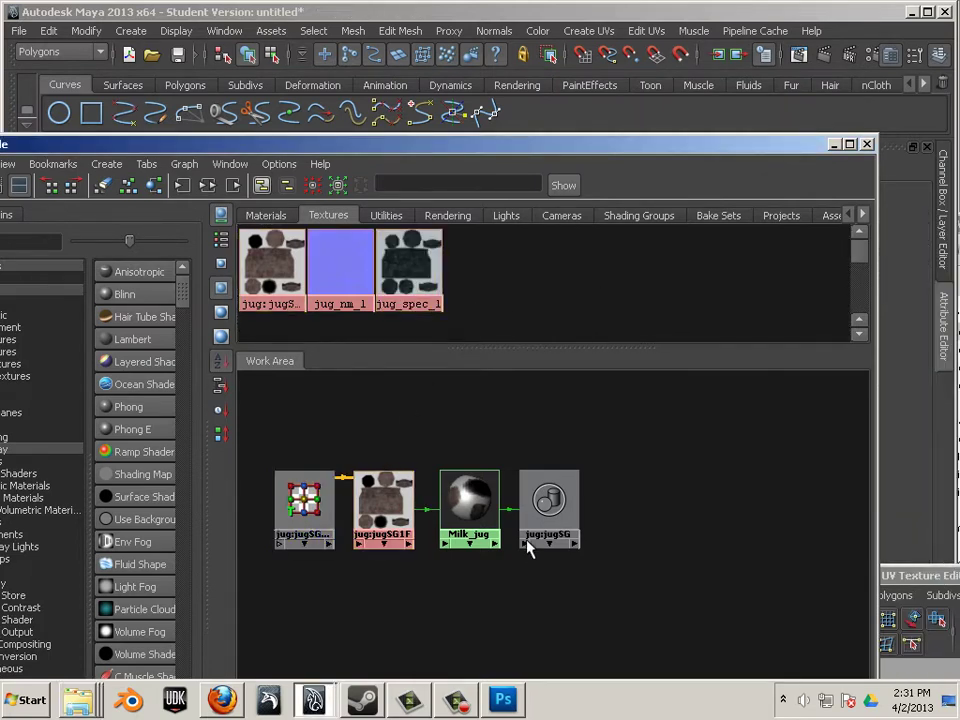
Connect jug_nm_1 to Milk_jug as a bump map set to tangent space normals
click(469, 495)
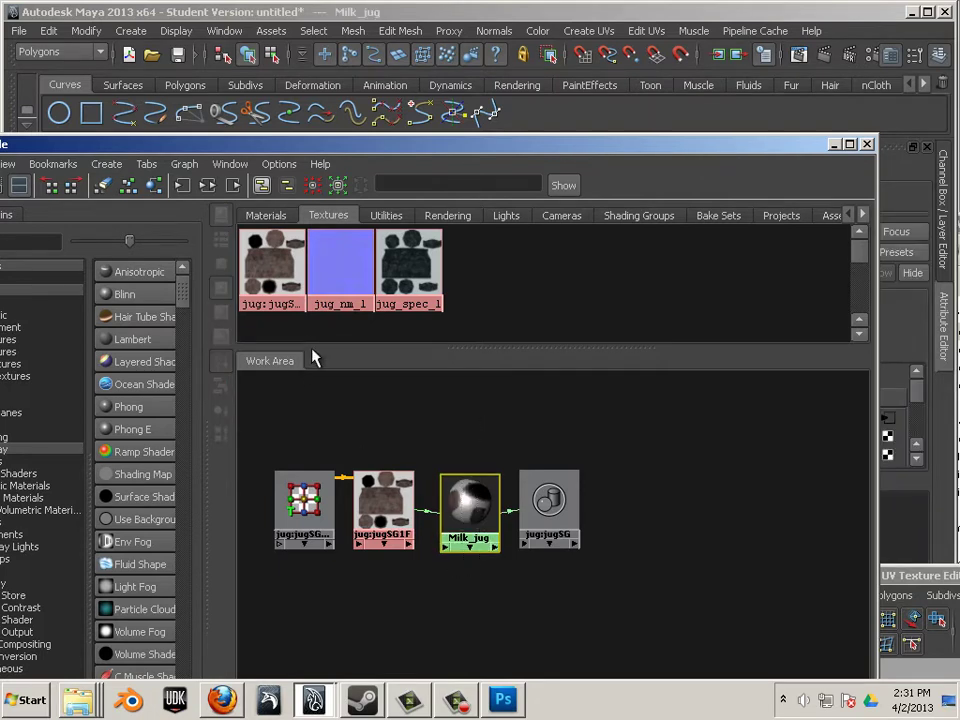
middle_drag(340, 275, 466, 515)
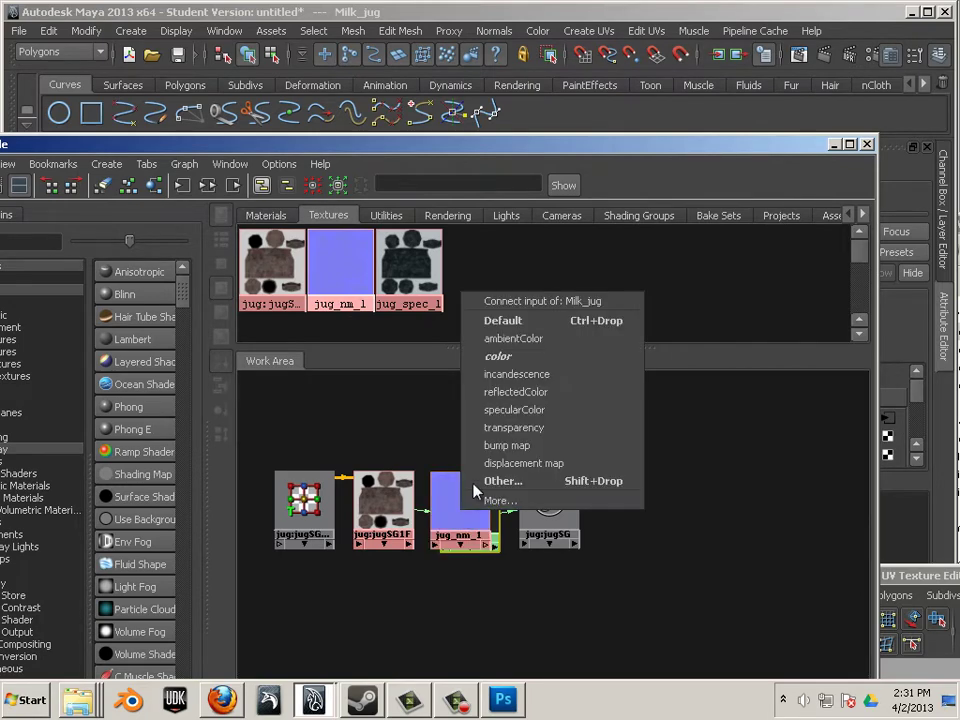
click(498, 447)
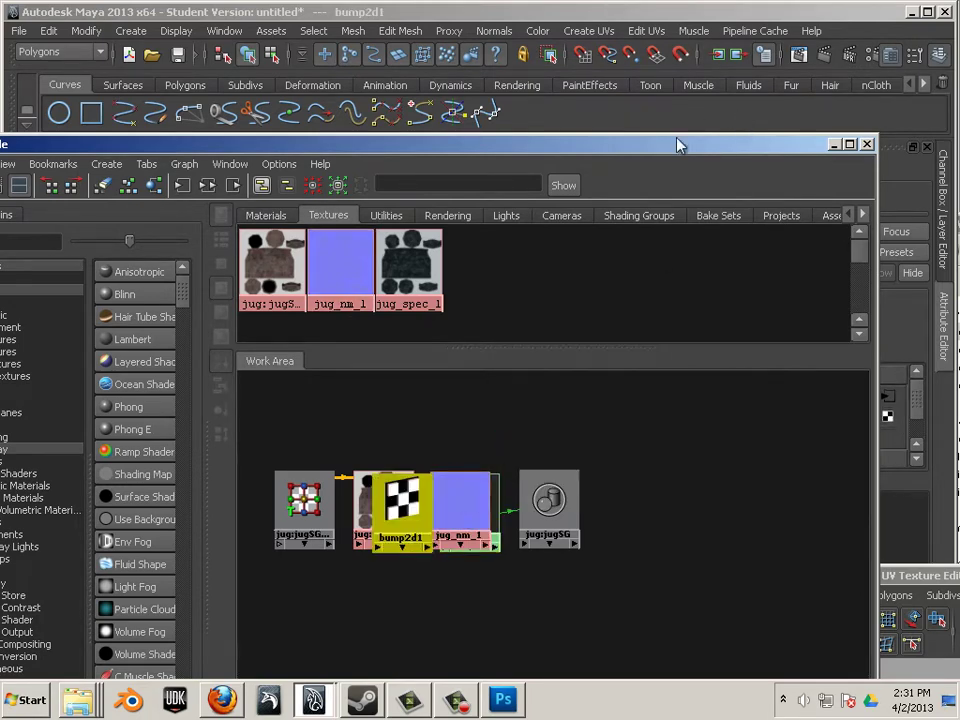
drag(677, 146, 537, 14)
drag(278, 384, 306, 523)
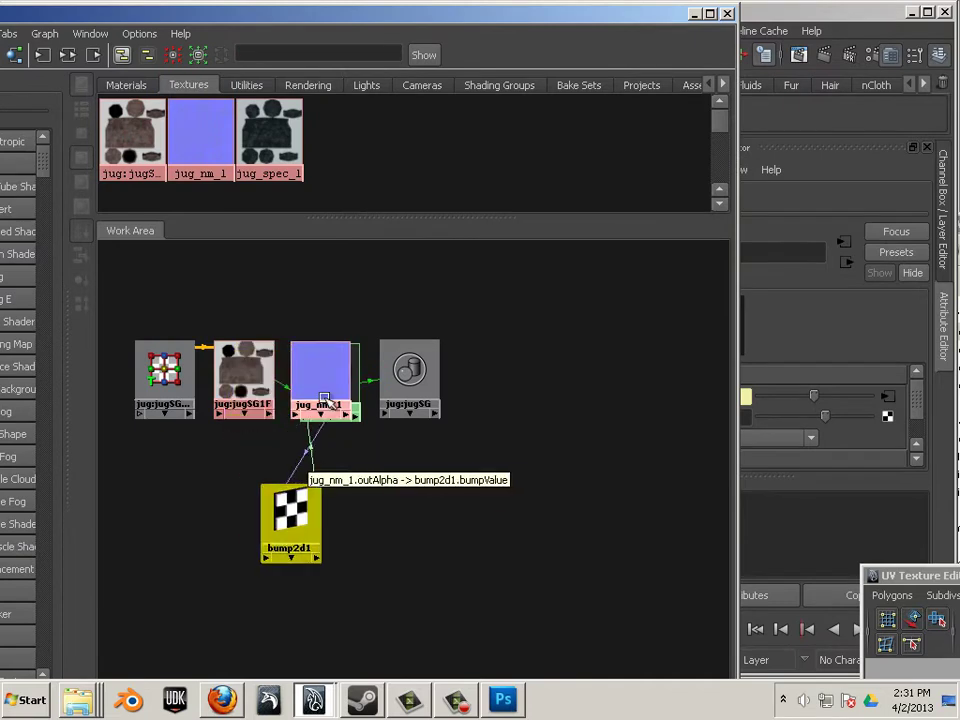
drag(323, 400, 173, 556)
drag(289, 518, 258, 536)
drag(589, 33, 495, 34)
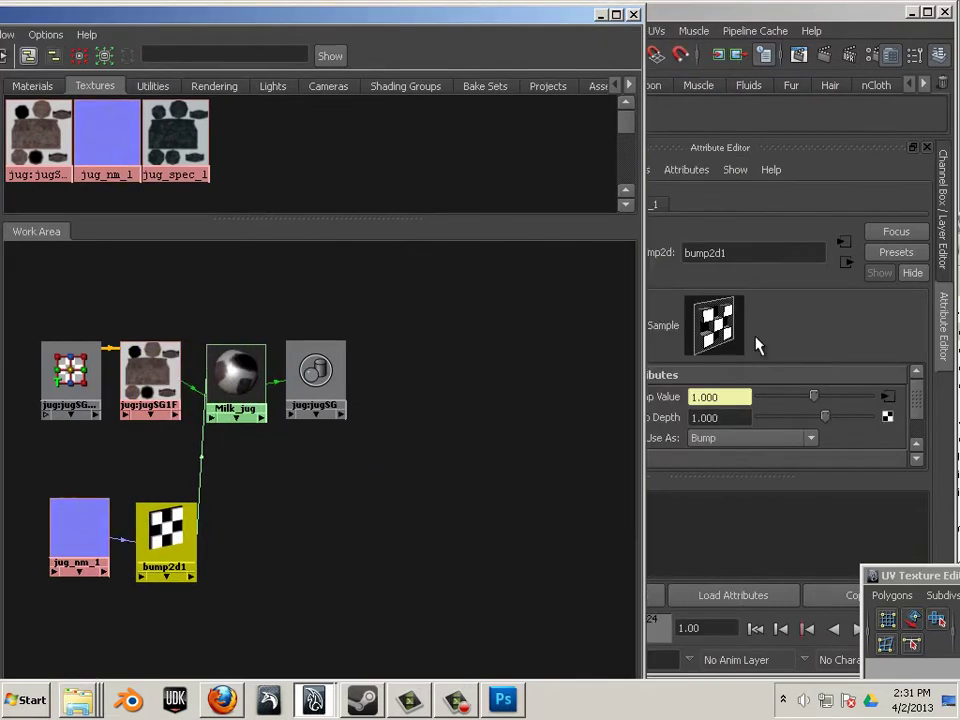
click(752, 432)
click(742, 465)
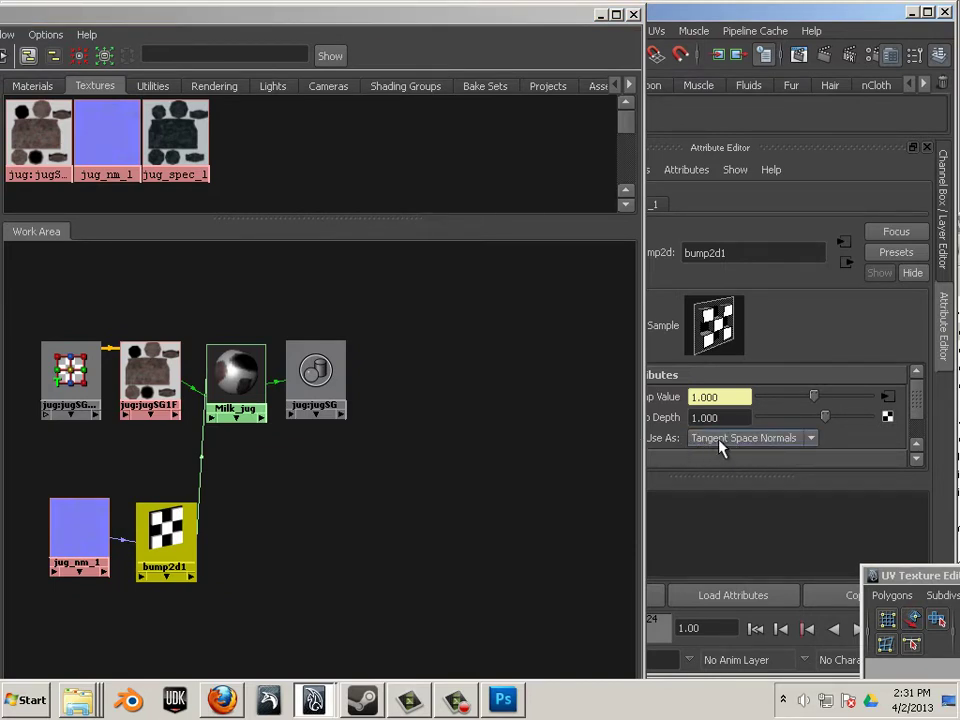
drag(146, 553, 86, 505)
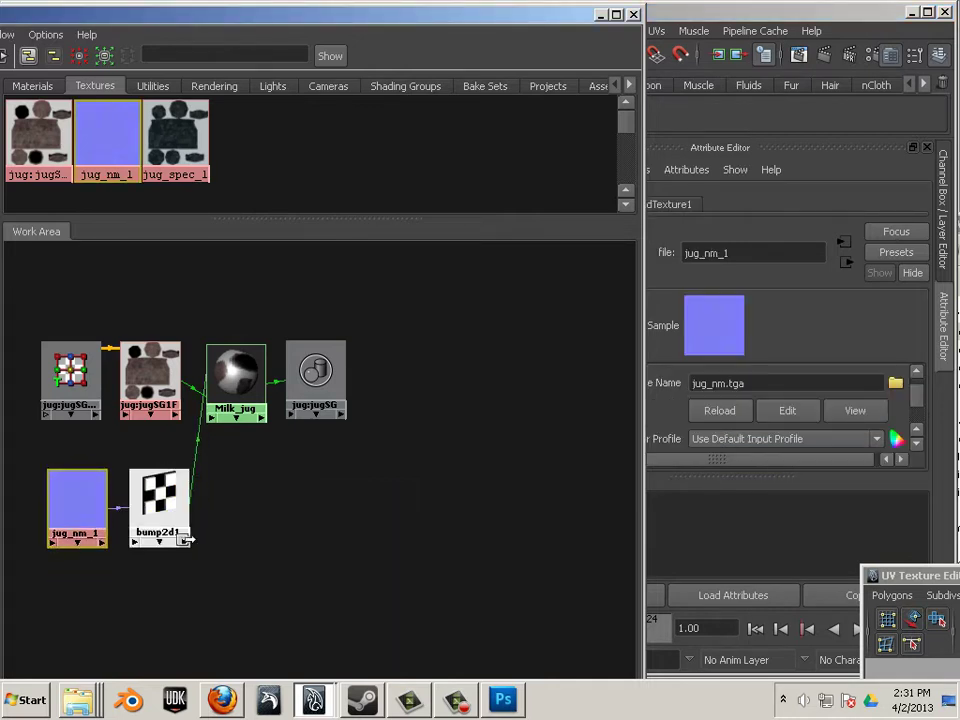
click(185, 538)
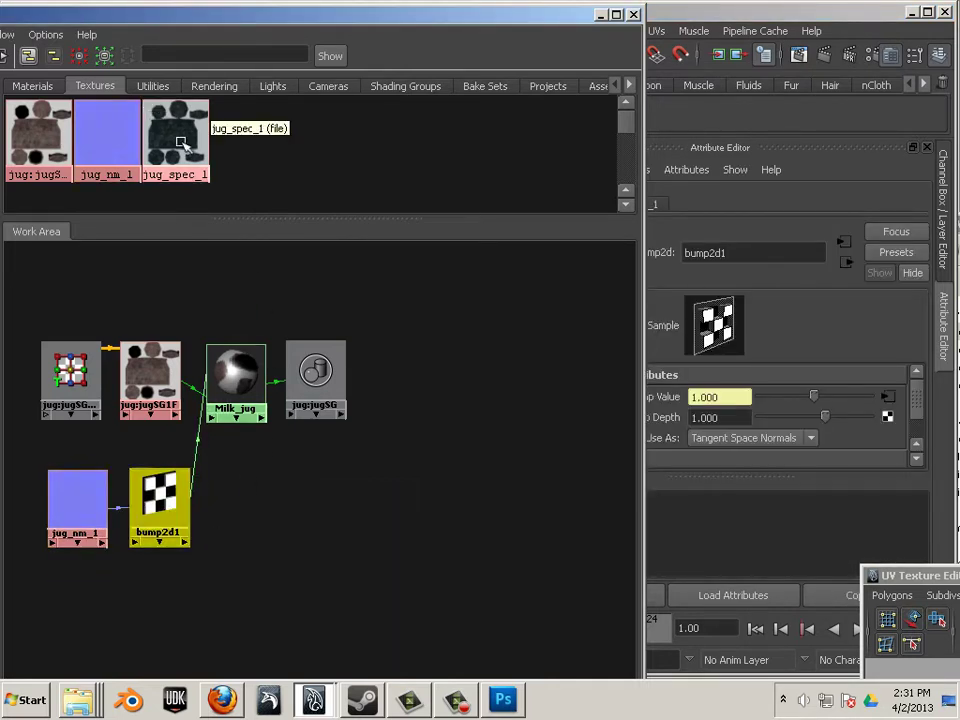
Connect jug_spec_1 to Milk_jug's specular colour and view the textured jug in the viewport
middle_drag(177, 138, 231, 376)
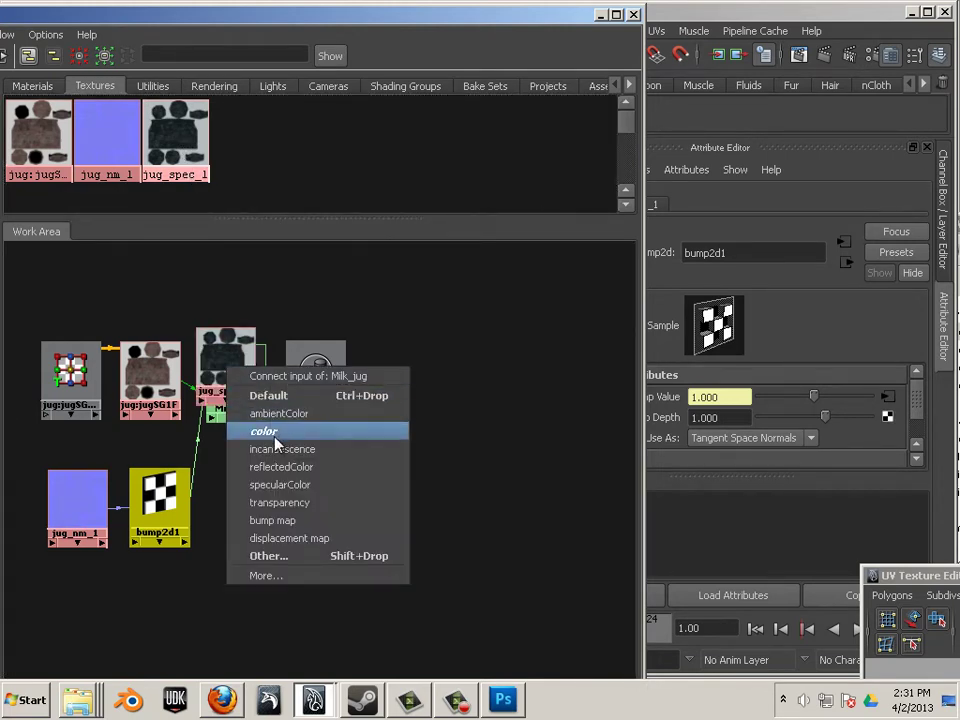
click(297, 485)
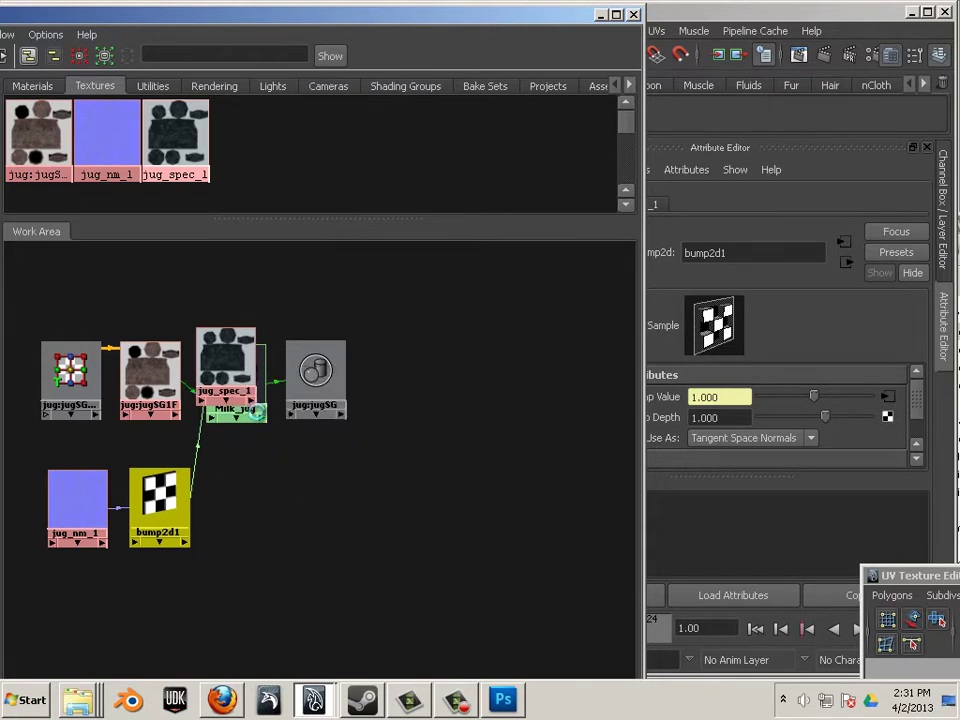
drag(246, 367, 167, 305)
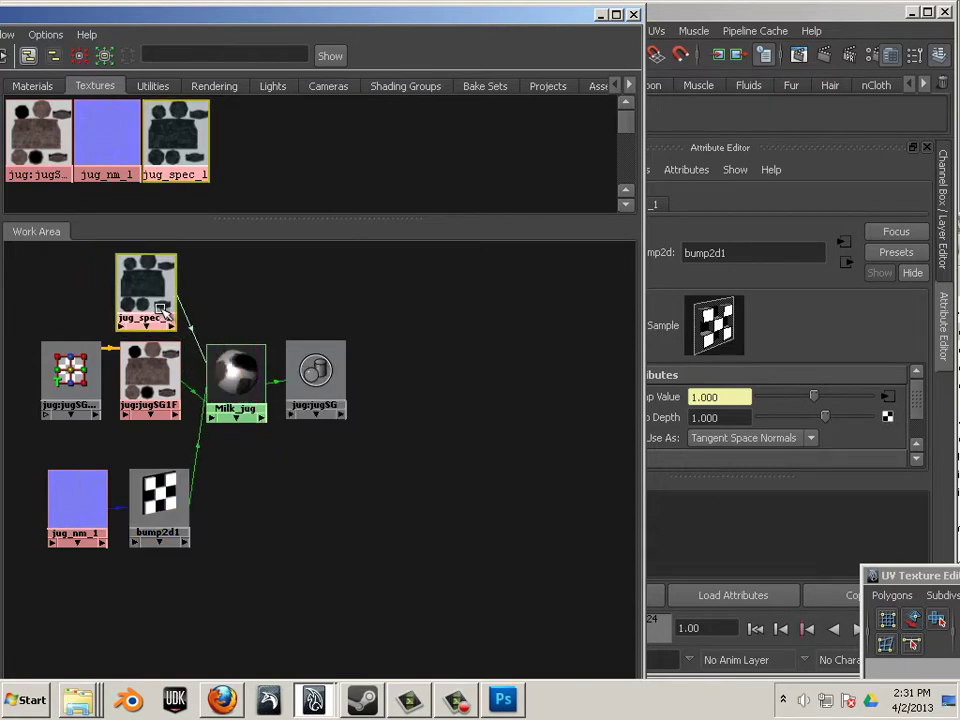
click(236, 365)
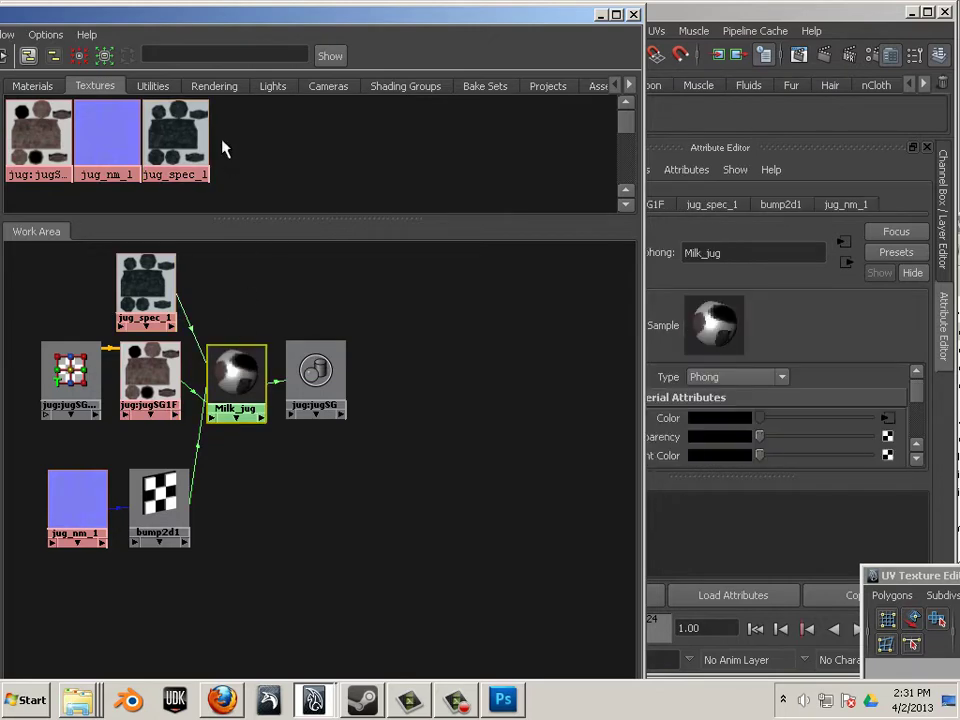
drag(300, 14, 959, 177)
alt+drag(426, 455, 362, 462)
Switch the viewport to High Quality Rendering and frame the selected jug
click(246, 149)
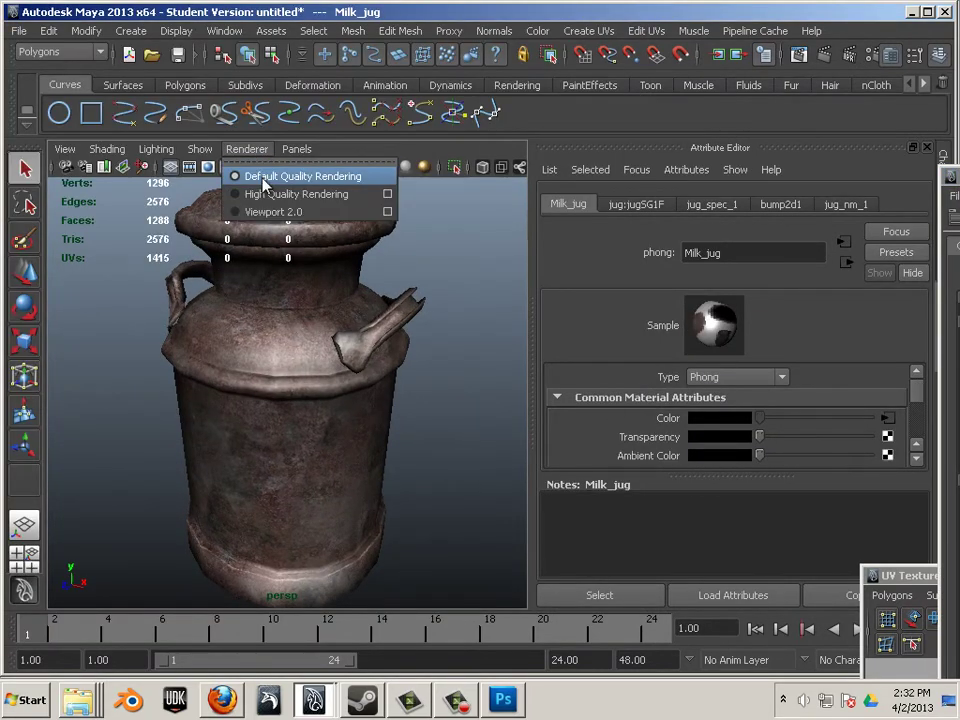
click(285, 194)
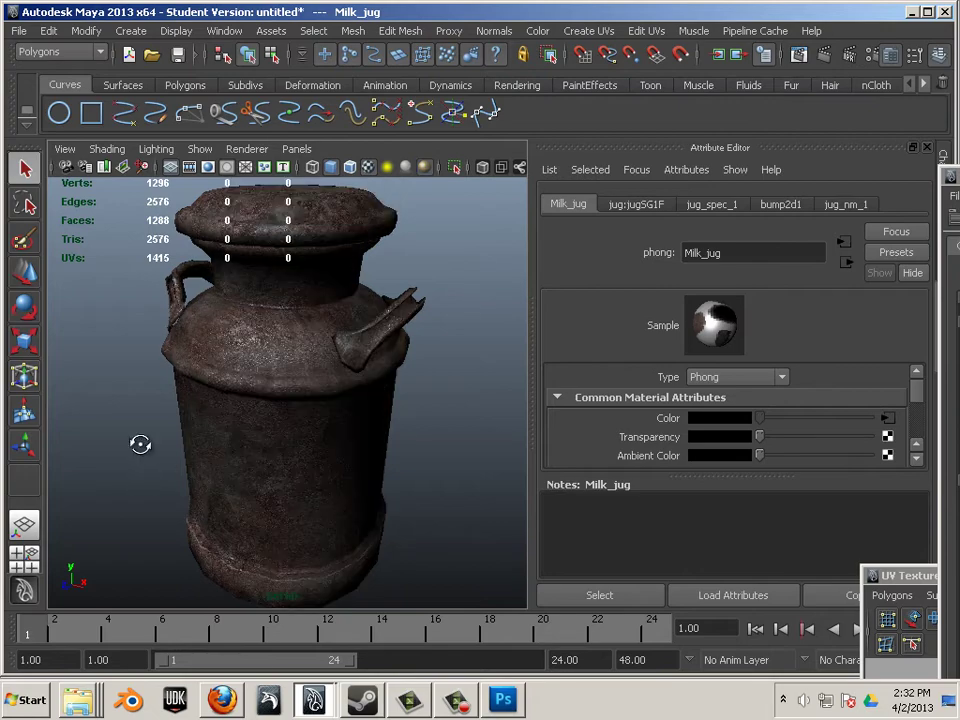
alt+drag(140, 444, 243, 428)
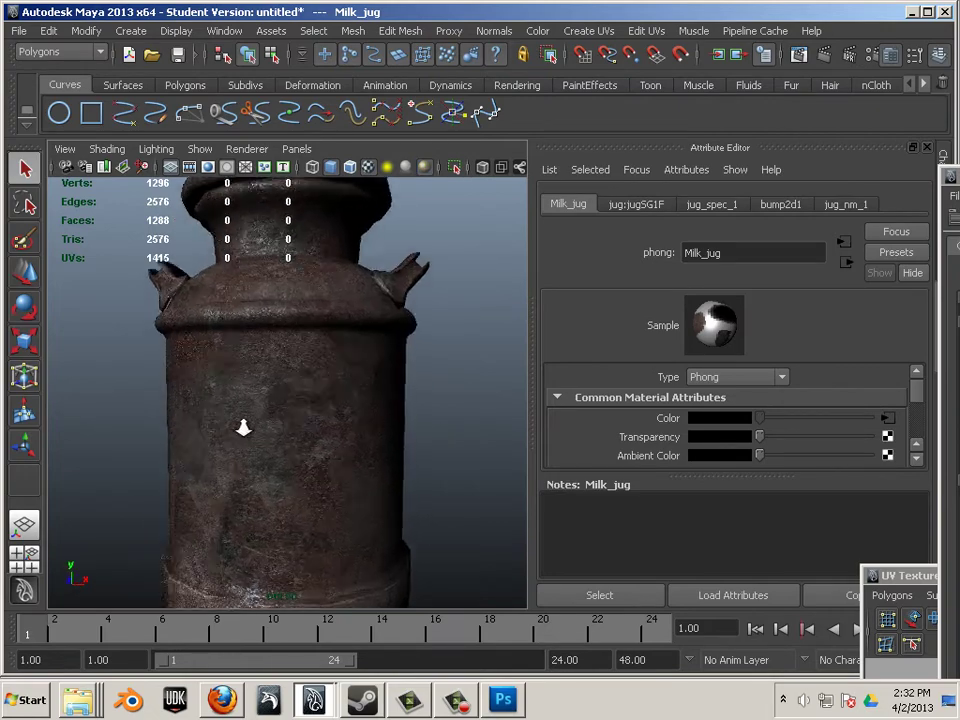
alt+right_drag(244, 428, 229, 434)
click(414, 401)
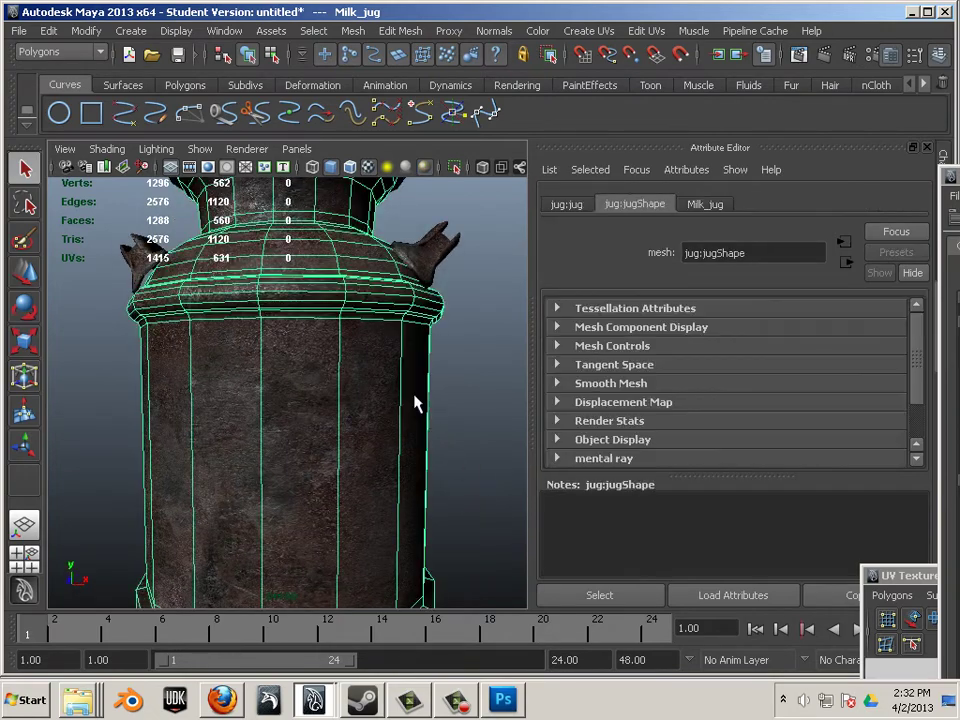
key(f)
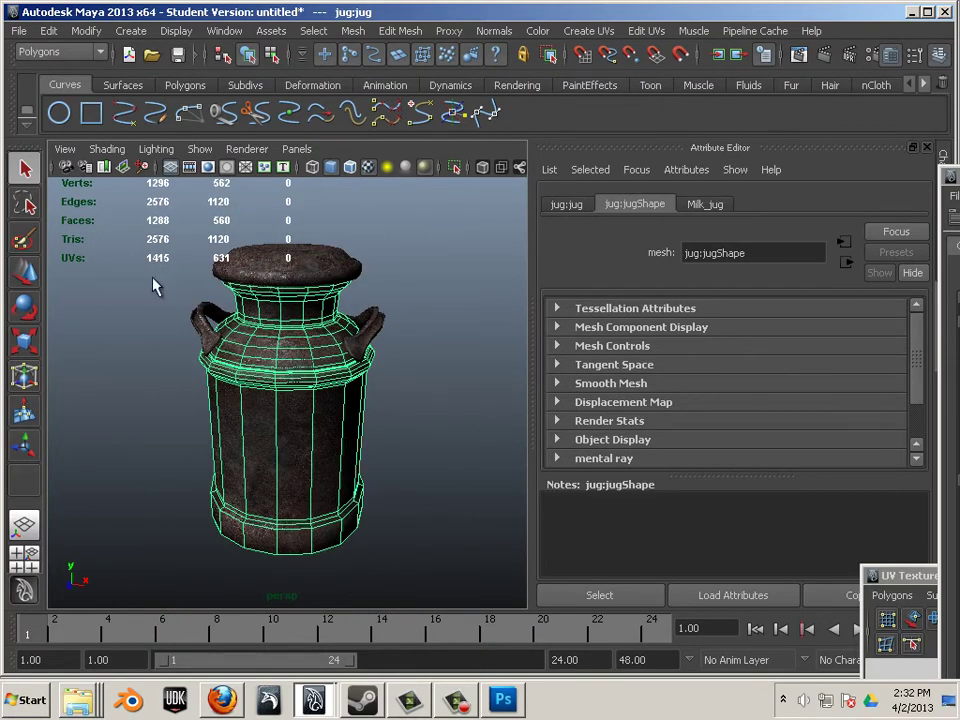
Open Hypergraph: Hierarchy, select jug:lid, jug:right_hand and jug:left_hand, then minimize it
click(224, 31)
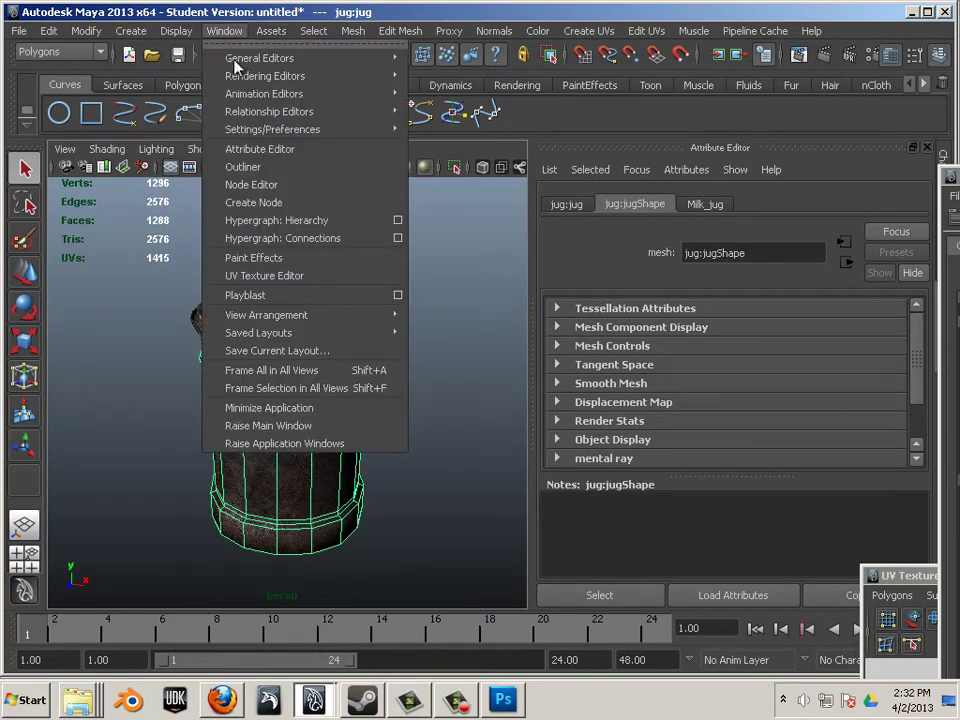
click(273, 221)
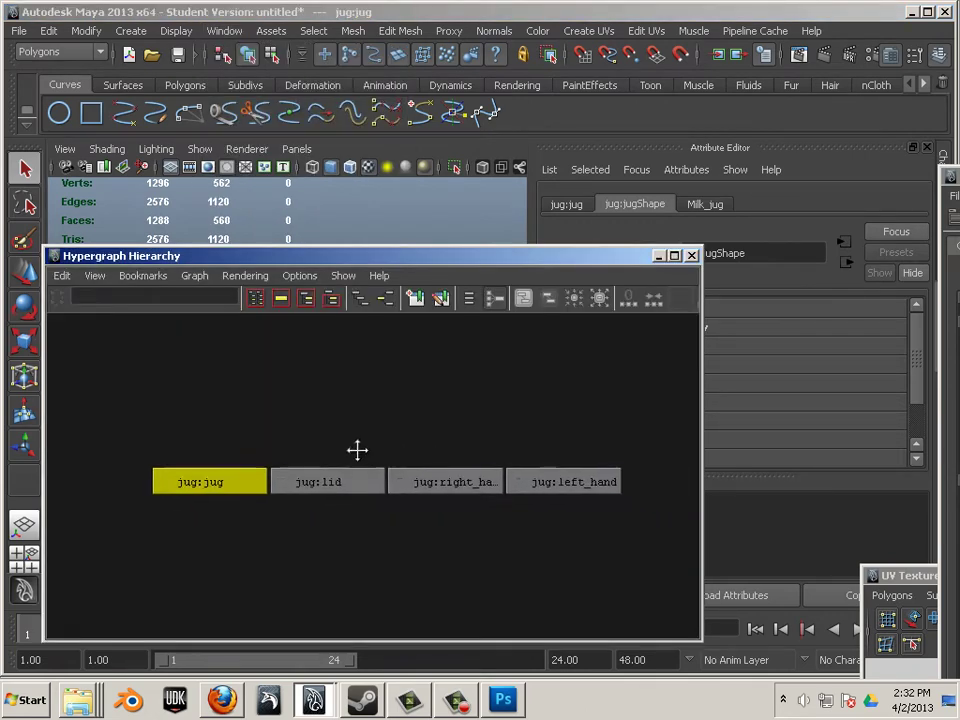
click(245, 473)
click(398, 476)
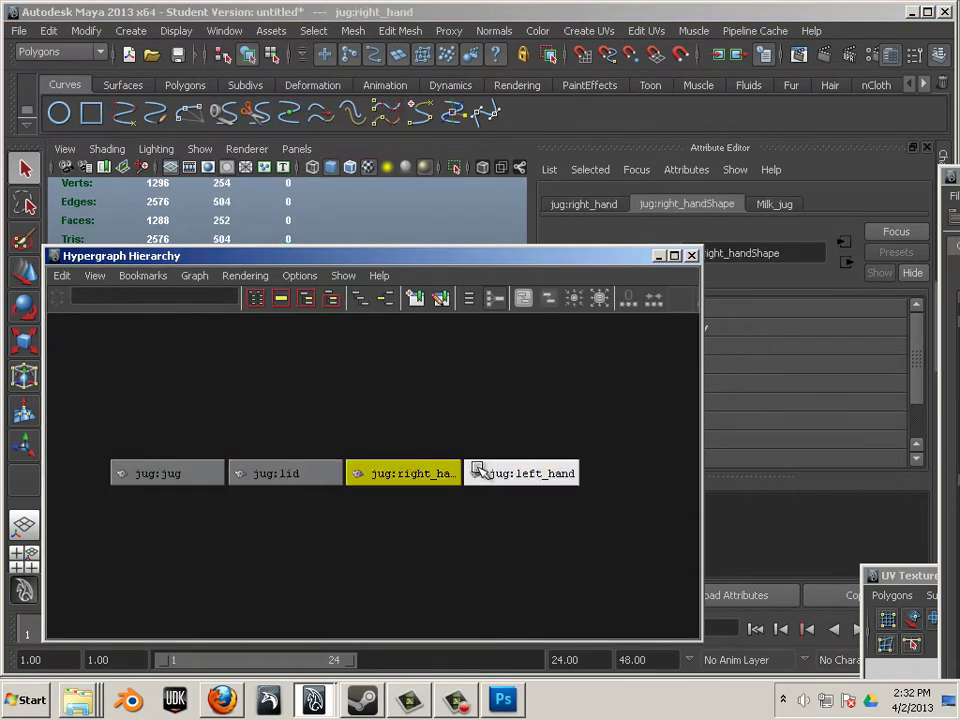
click(495, 472)
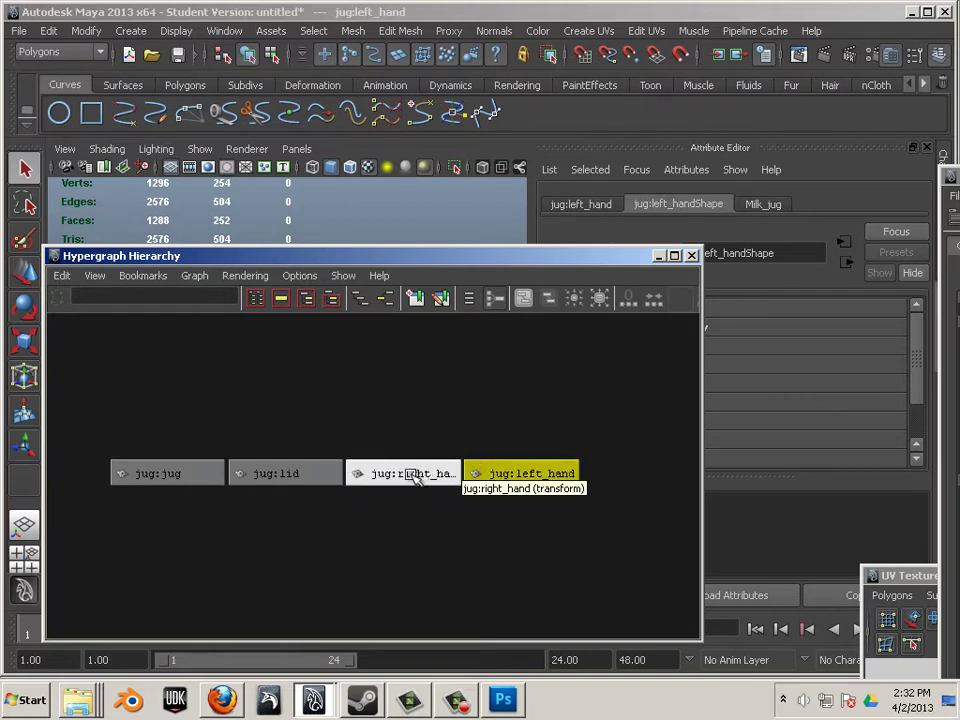
click(658, 255)
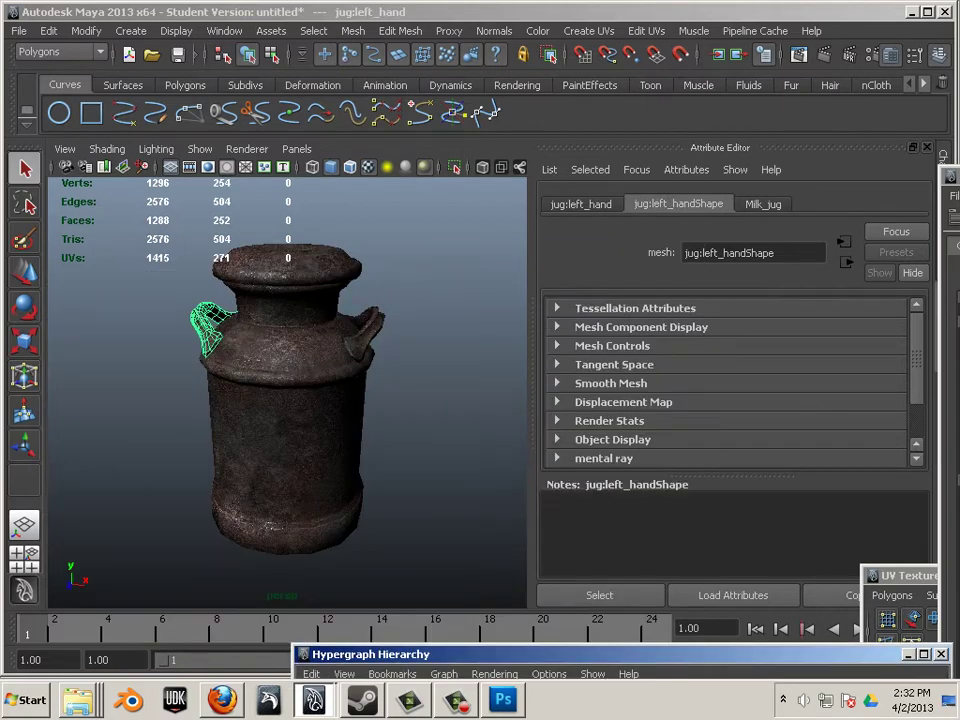
Bring the Hypershade back to show the materials, then move it off screen again
drag(305, 53, 304, 54)
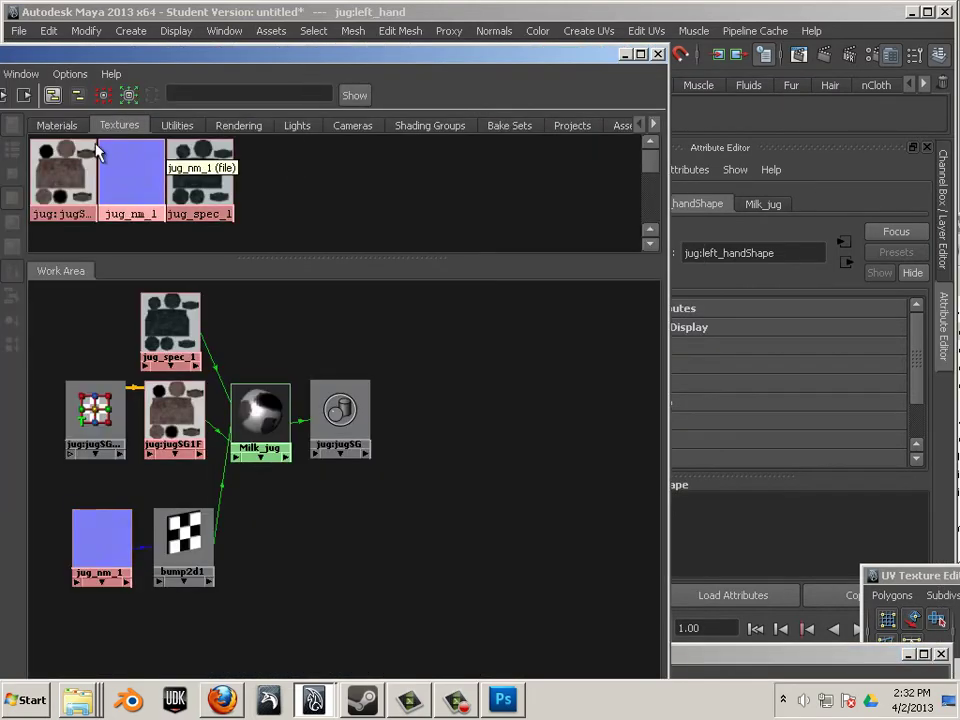
click(36, 124)
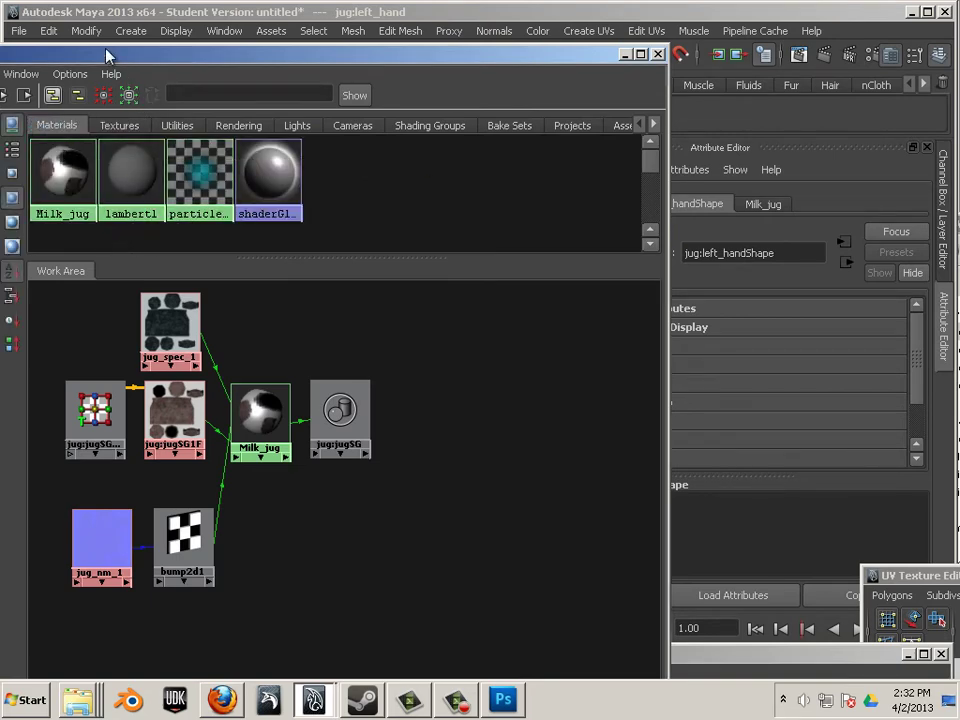
drag(304, 54, 959, 90)
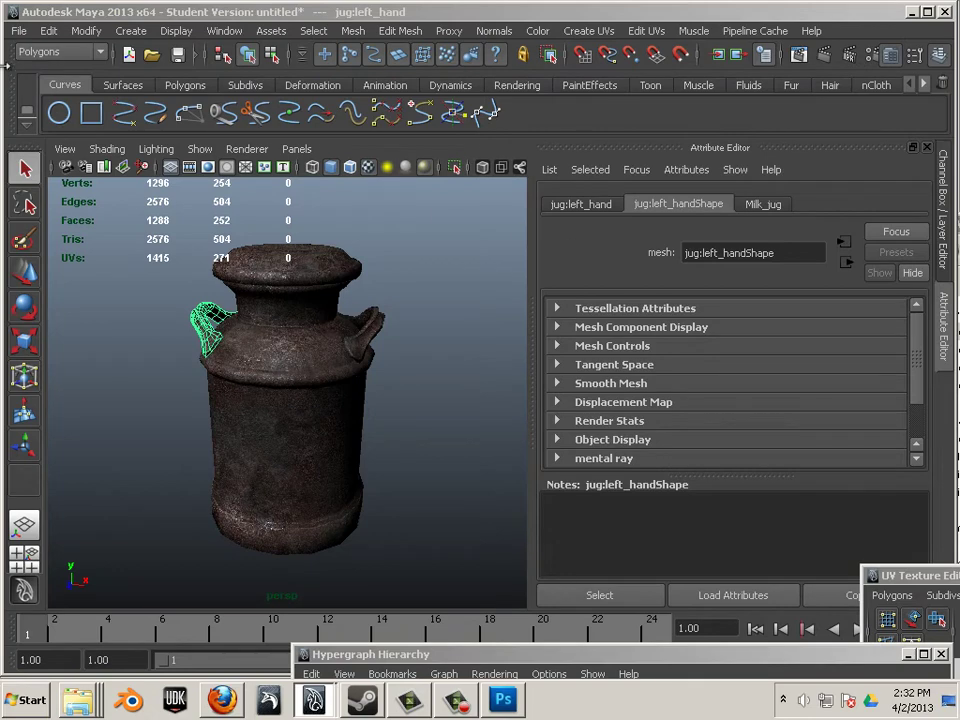
Save the scene as Milk_jug.mb in the Desktop jug project folder, accepting the Student Version notice
click(18, 30)
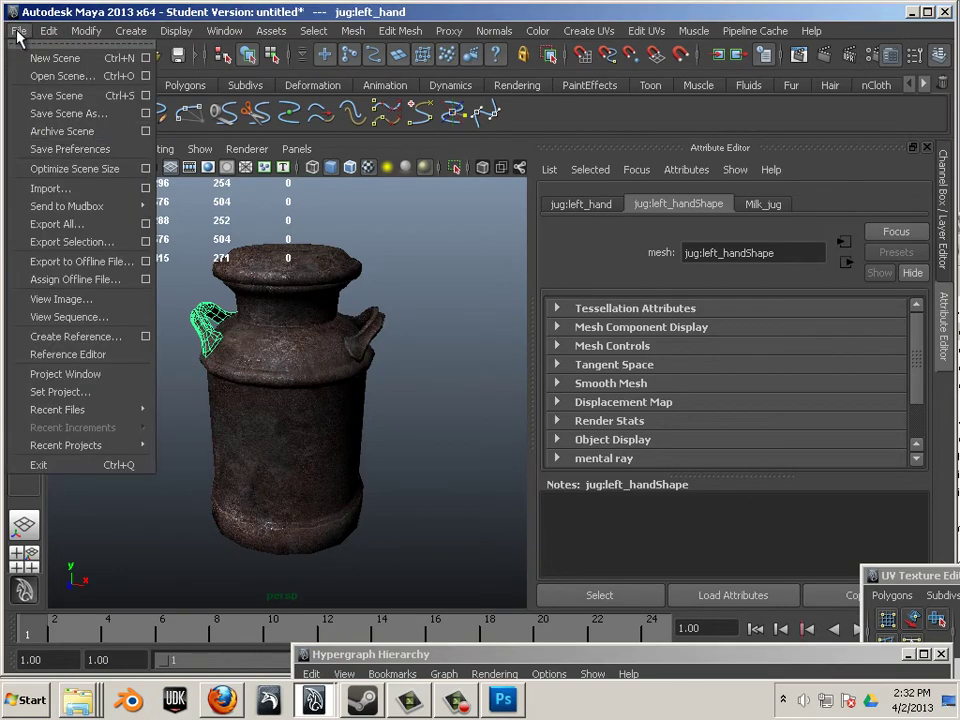
click(68, 116)
click(118, 188)
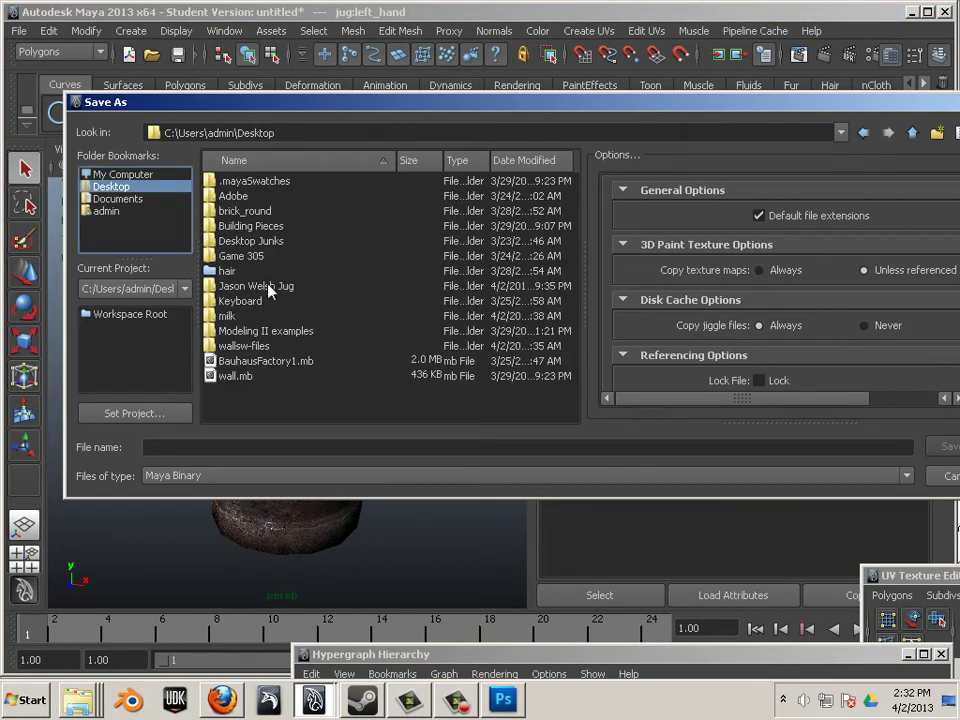
double_click(252, 286)
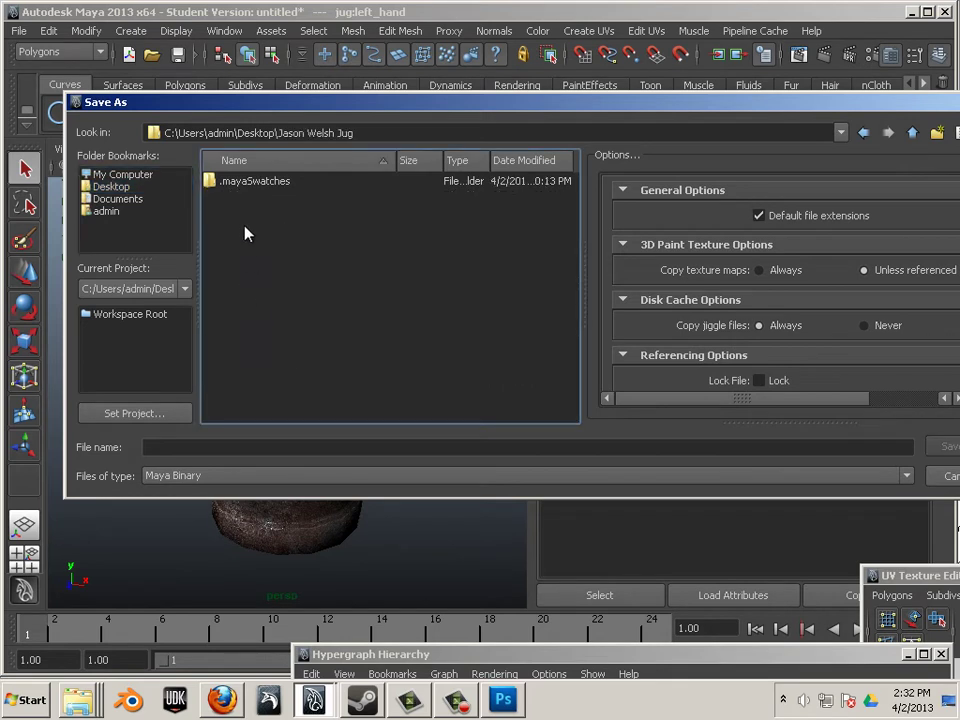
click(179, 448)
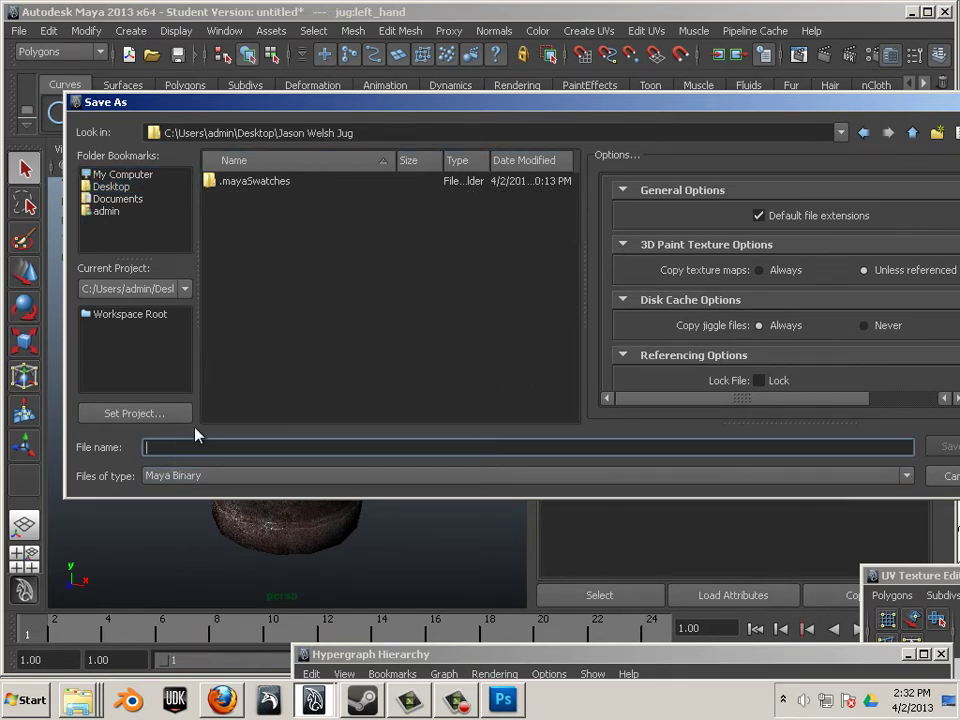
text(Milk_jug)
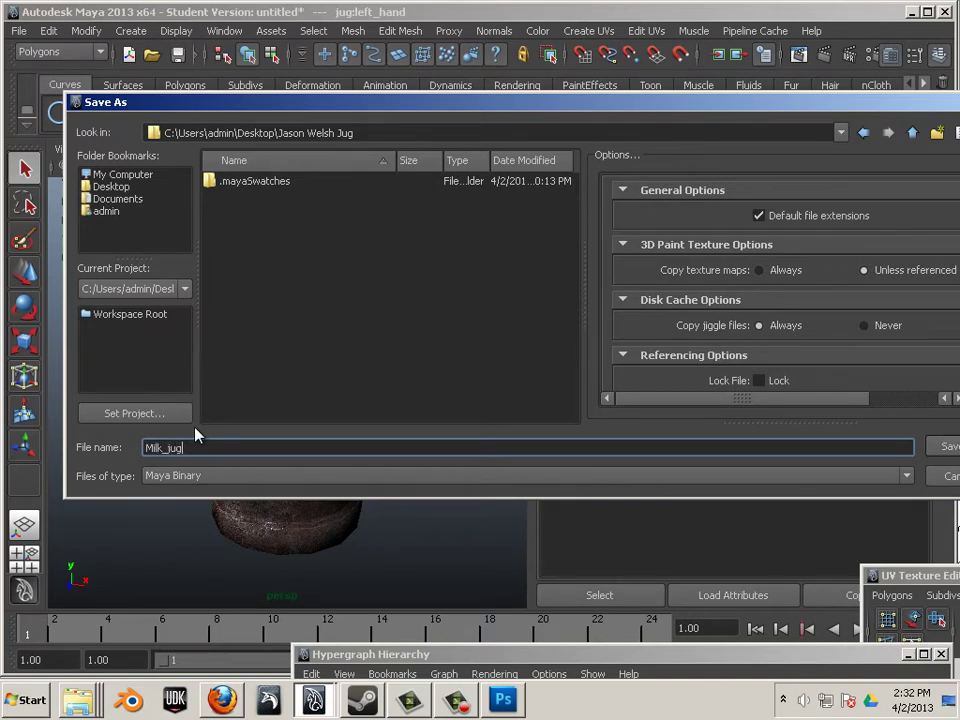
click(945, 448)
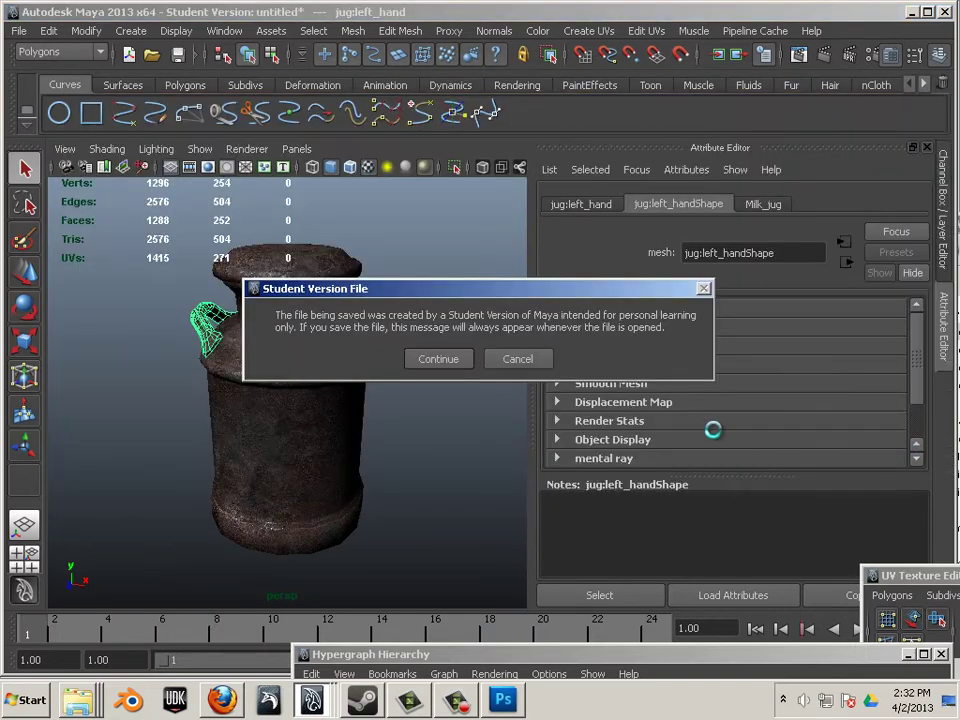
click(452, 358)
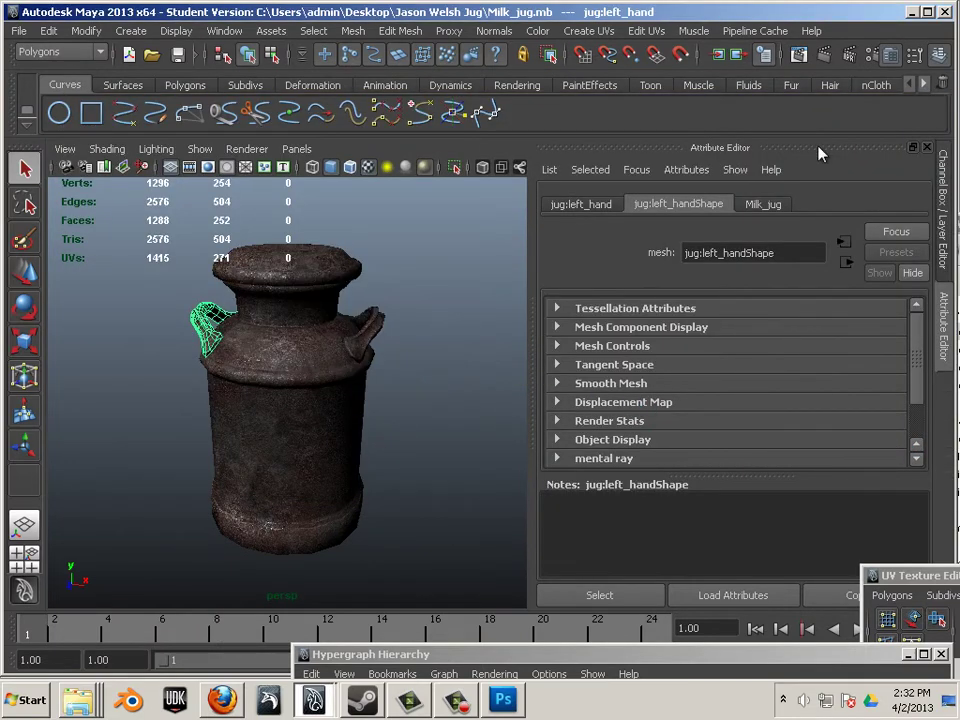
click(913, 12)
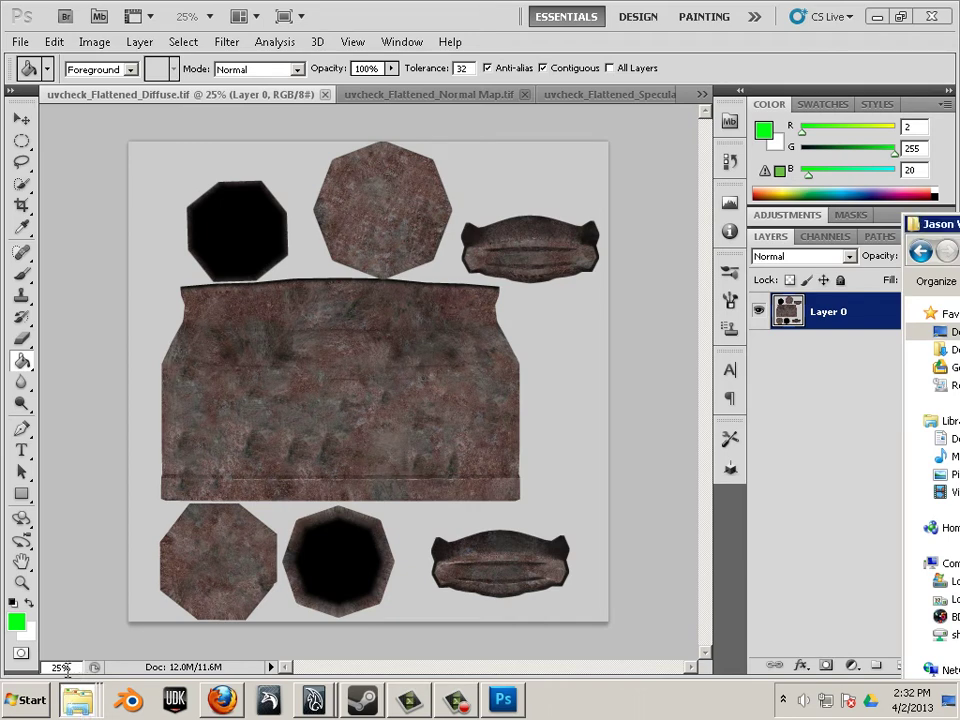
Open the jug project folder and review its jug.obj, jug.mtl, three TARGA textures and Milk_jug scene
click(877, 17)
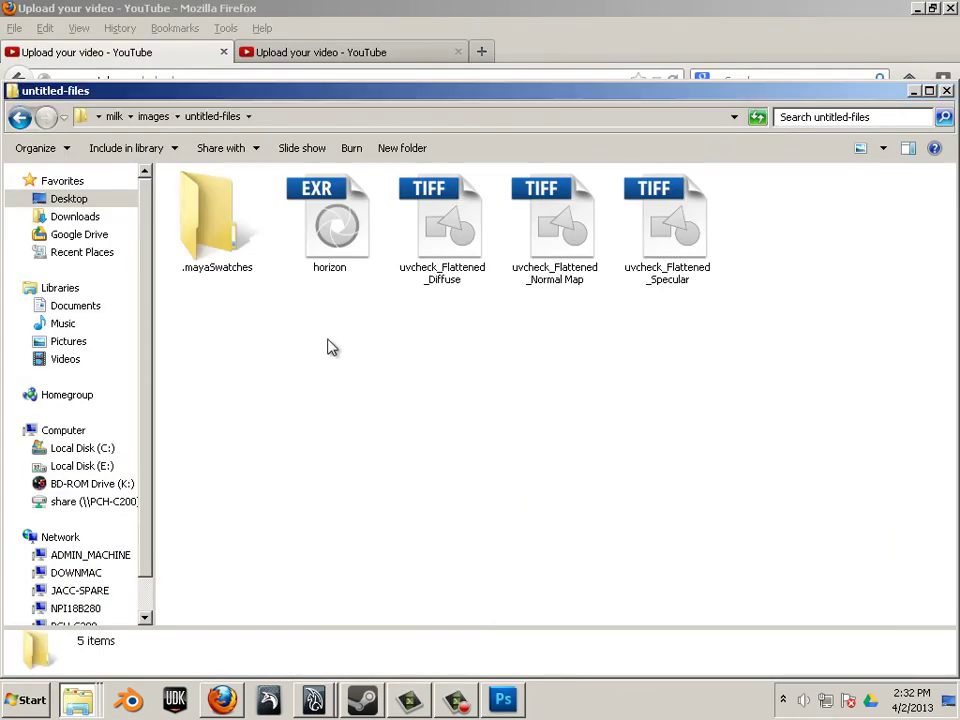
click(71, 206)
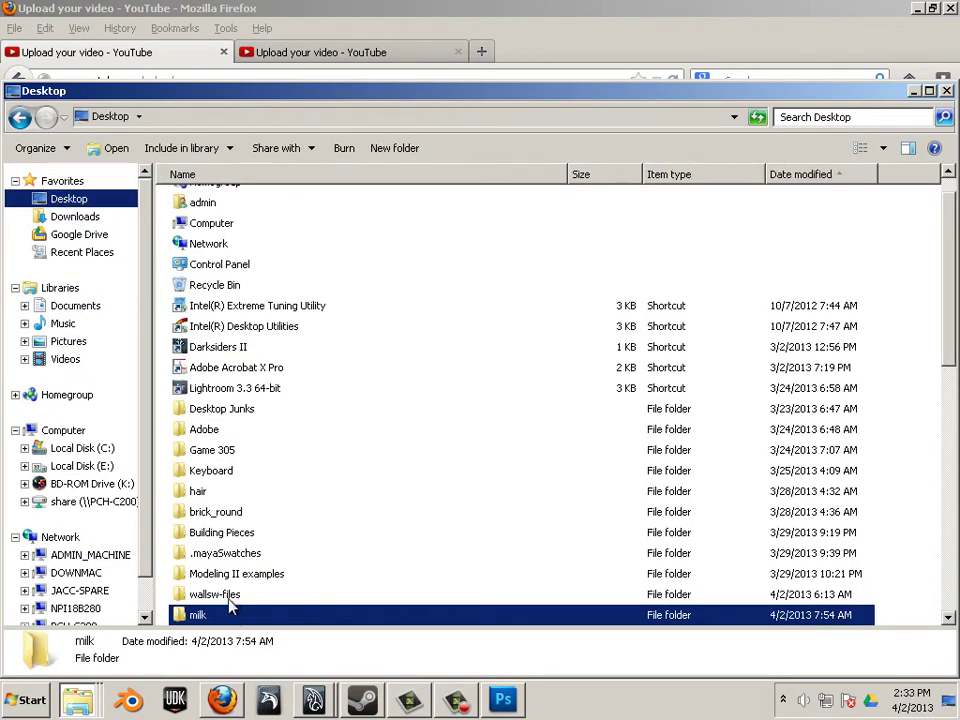
click(300, 492)
scroll(248, 445, down, 1)
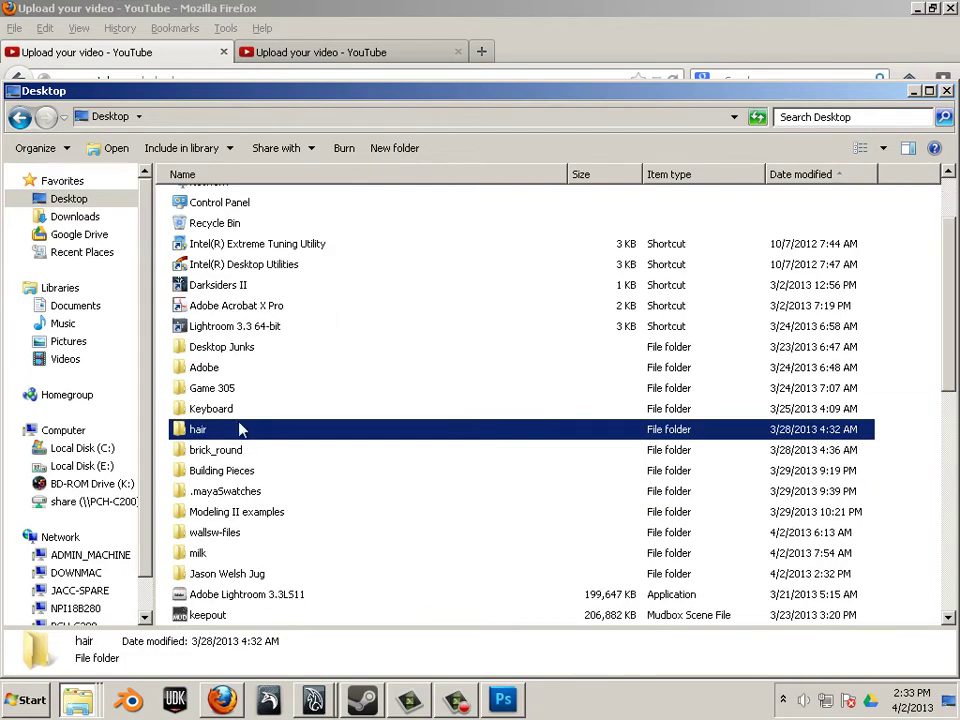
scroll(235, 435, down, 1)
double_click(228, 512)
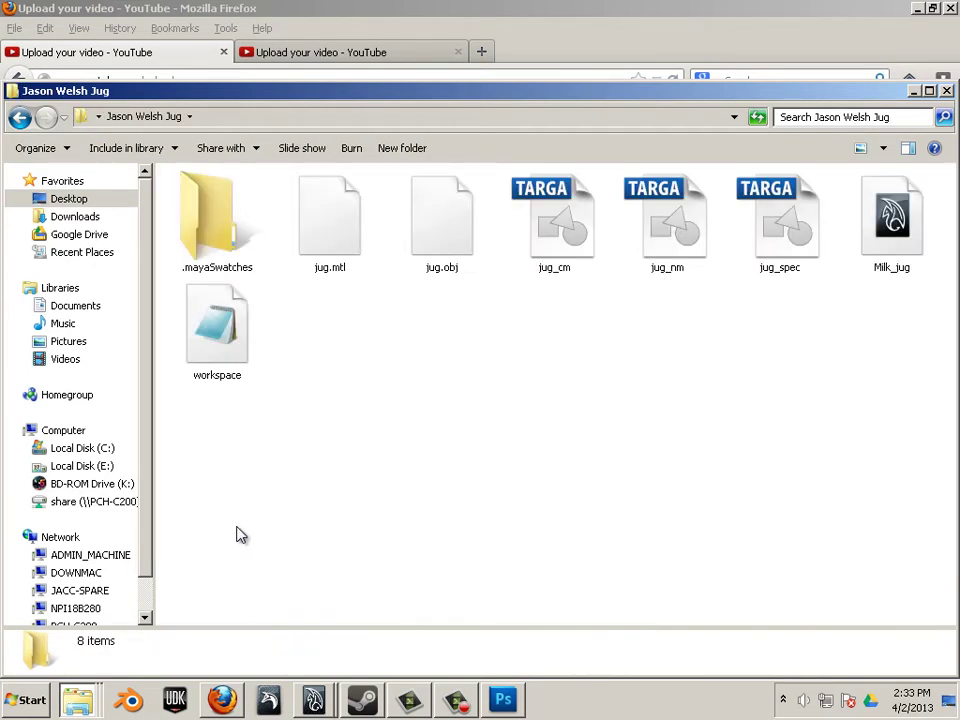
drag(465, 295, 346, 224)
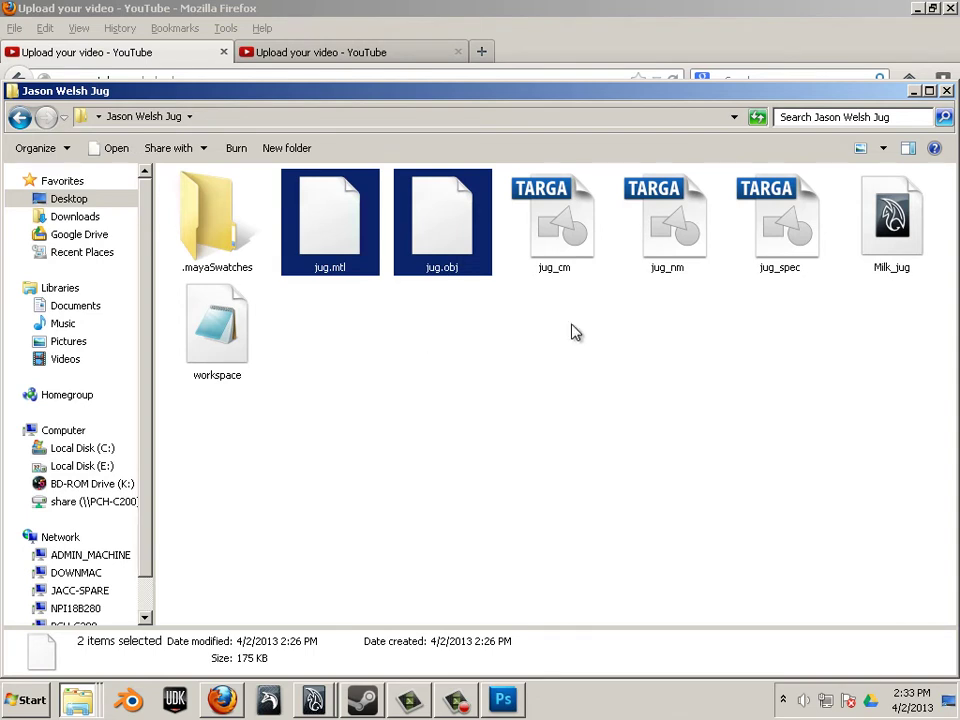
drag(828, 318, 500, 226)
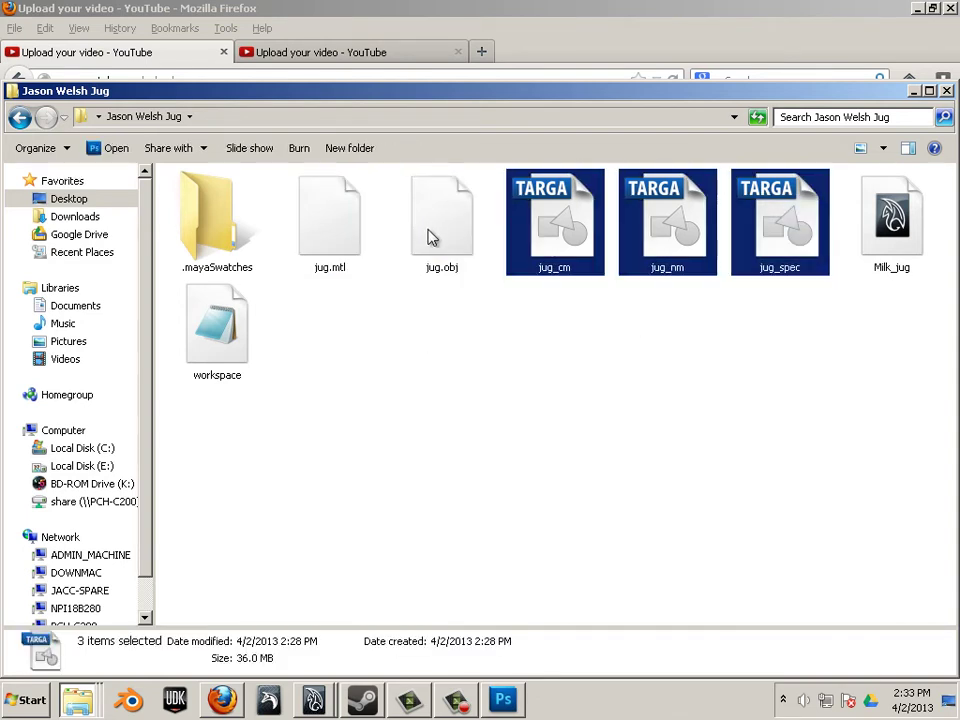
click(660, 395)
click(880, 245)
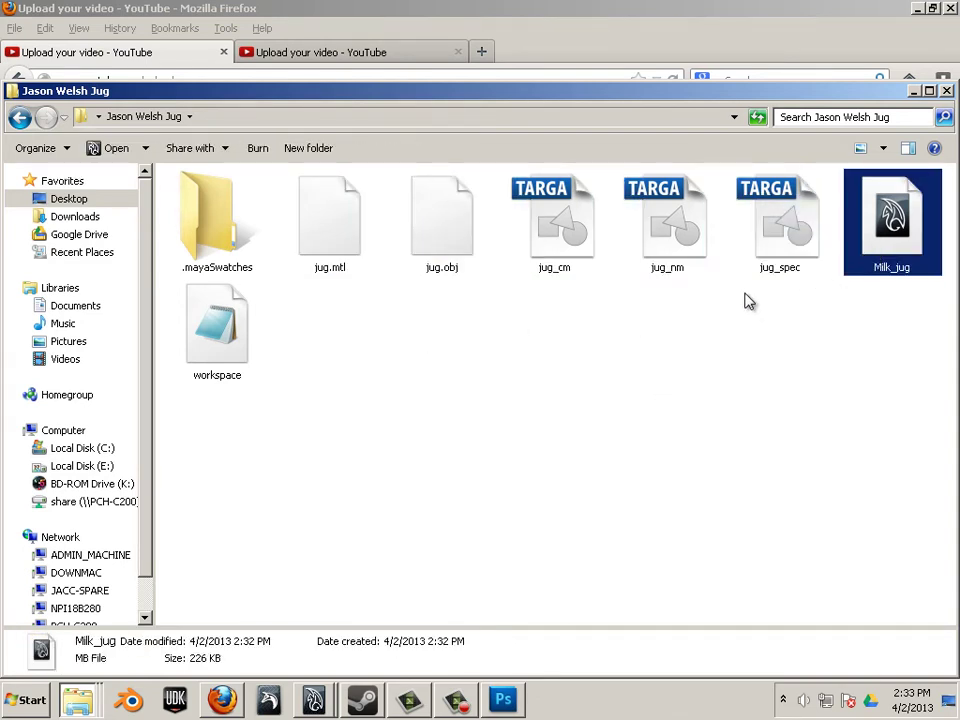
scroll(146, 236, down, 1)
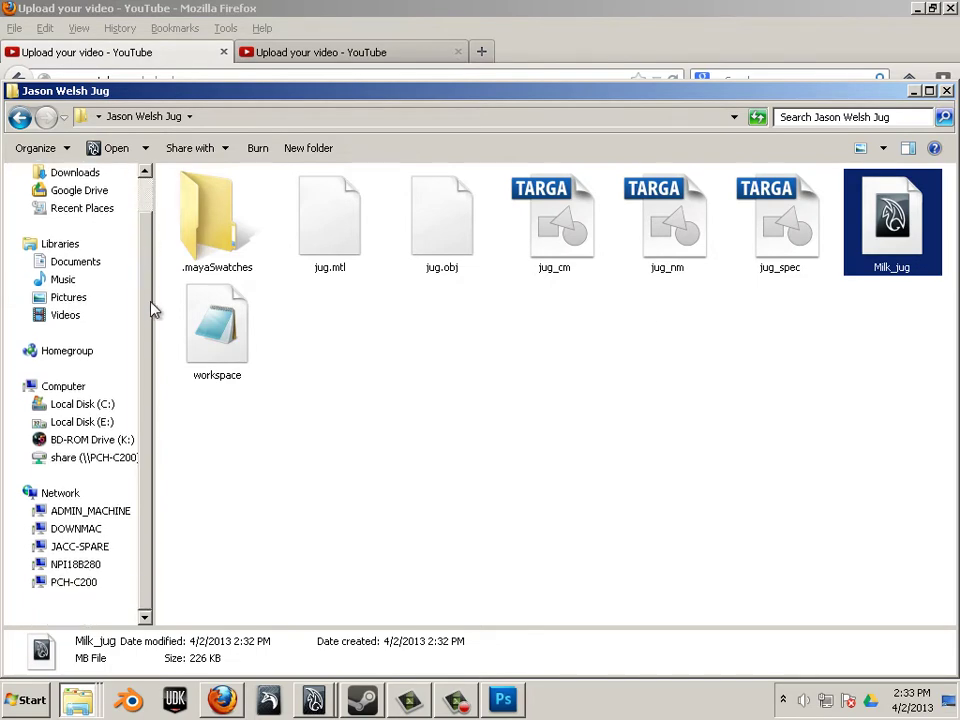
scroll(137, 231, up, 1)
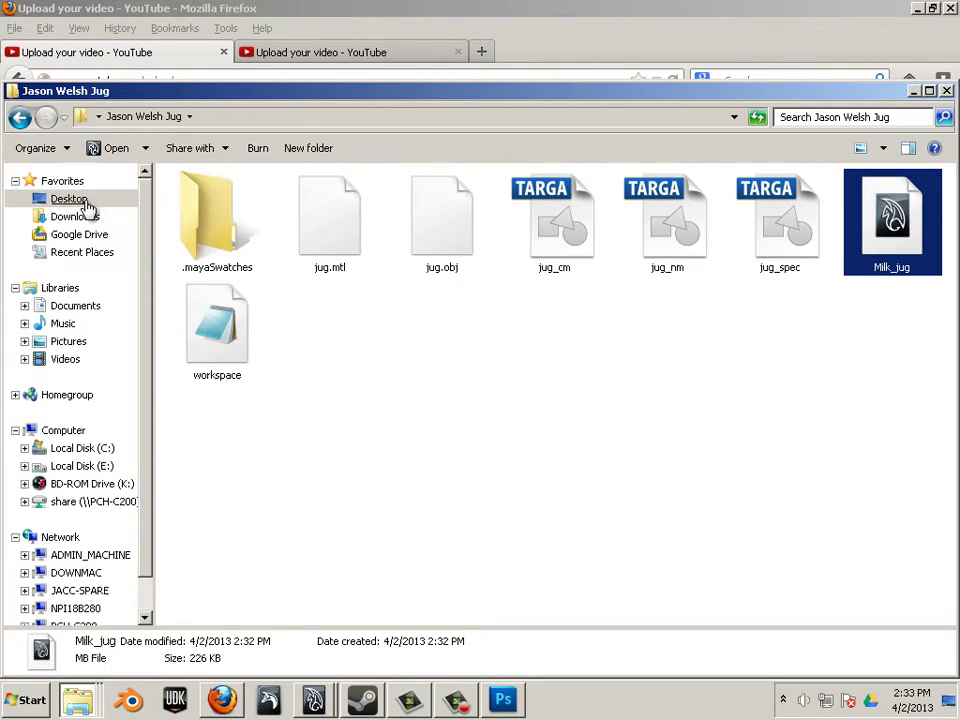
Open the milk folder from the Desktop and select its twelve items, including images, jug-files and Keyboard
click(86, 203)
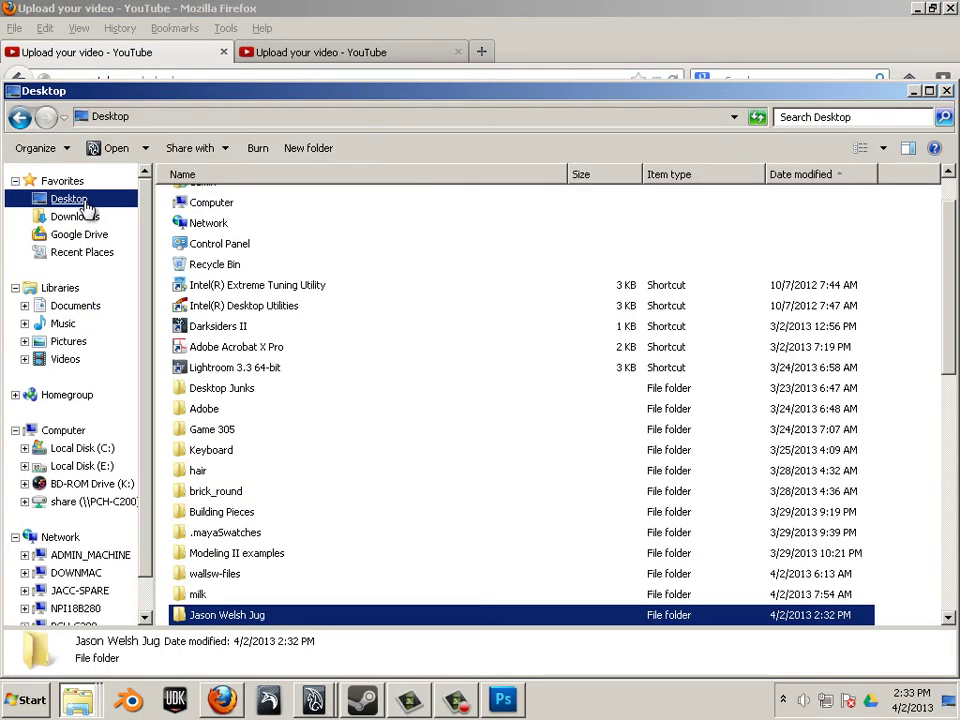
click(349, 450)
scroll(203, 505, down, 2)
double_click(193, 405)
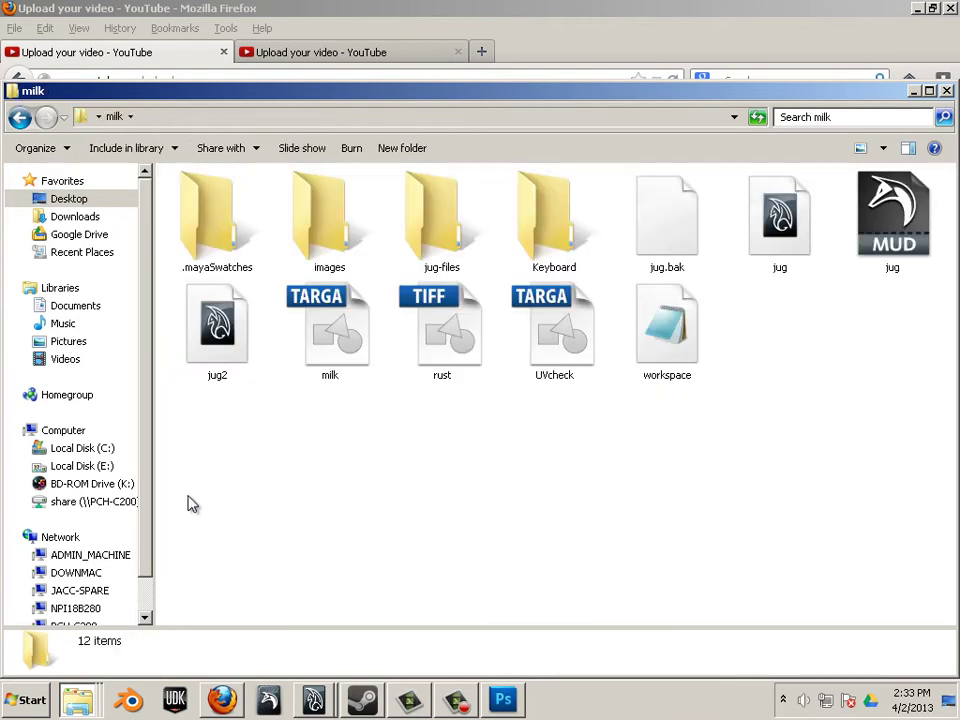
click(349, 221)
click(437, 223)
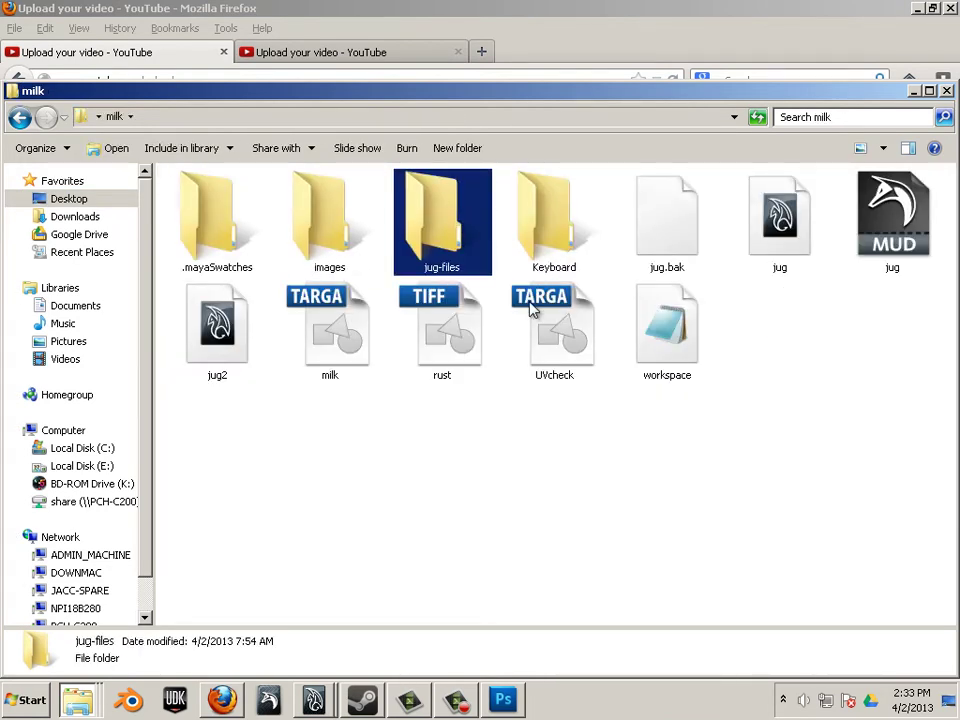
click(550, 215)
drag(776, 381, 185, 172)
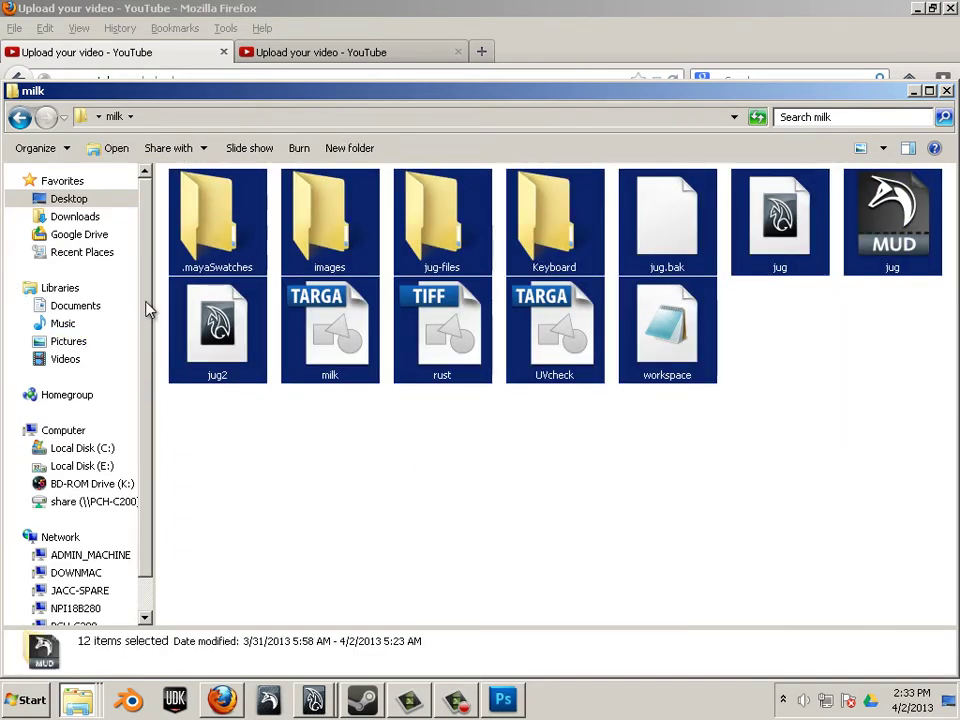
scroll(145, 310, down, 1)
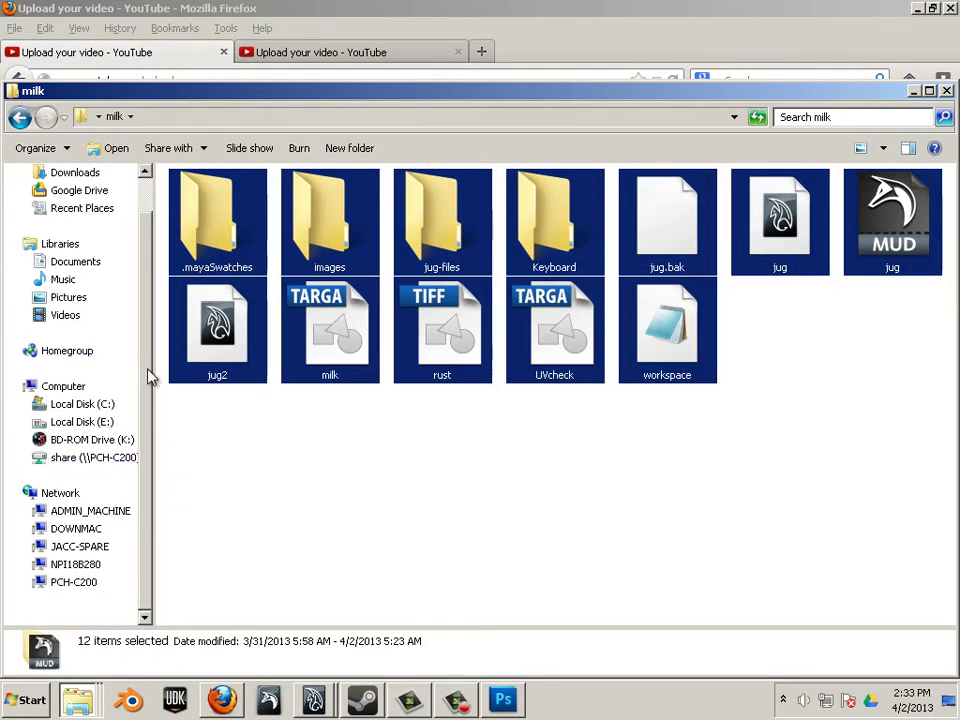
drag(148, 371, 146, 312)
Open the Jason Welsh Jug folder from the Desktop, then return to the Desktop listing
click(66, 201)
click(395, 491)
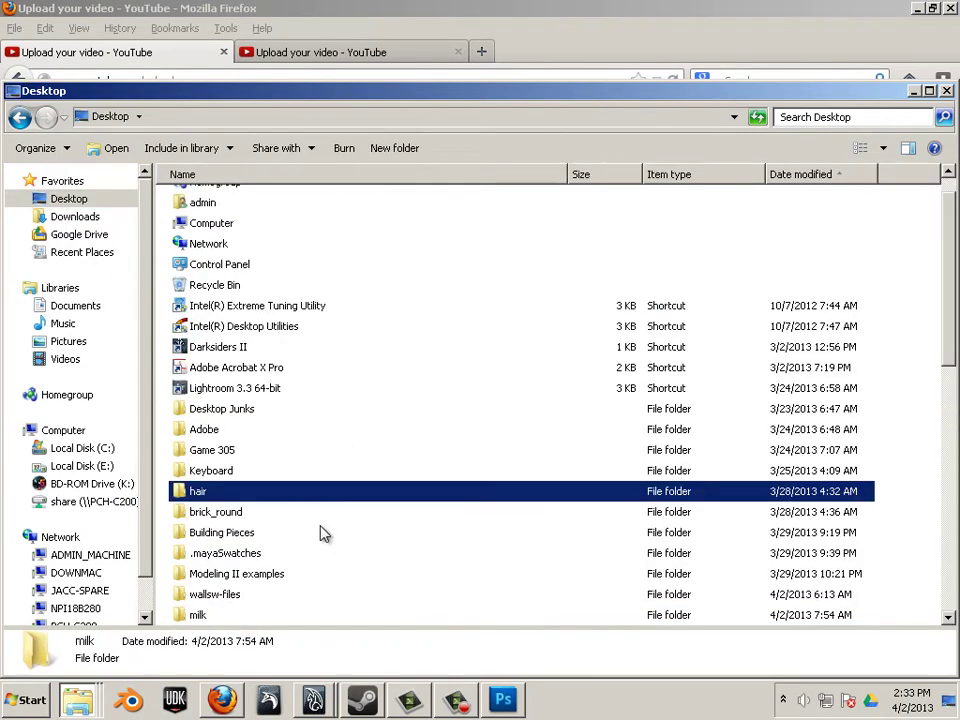
scroll(245, 425, down, 4)
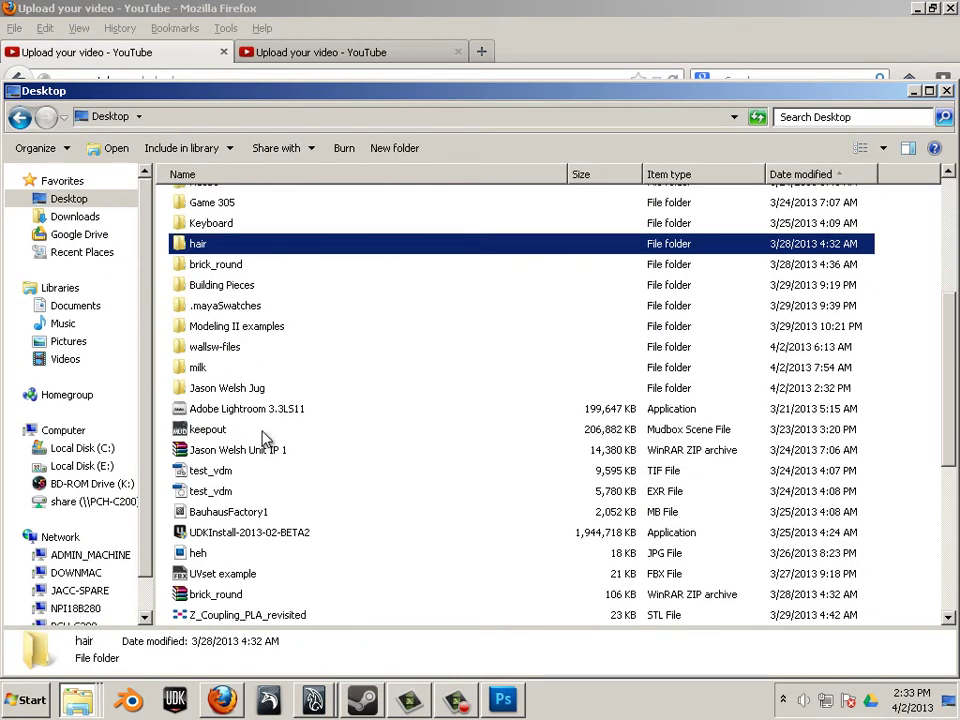
double_click(240, 390)
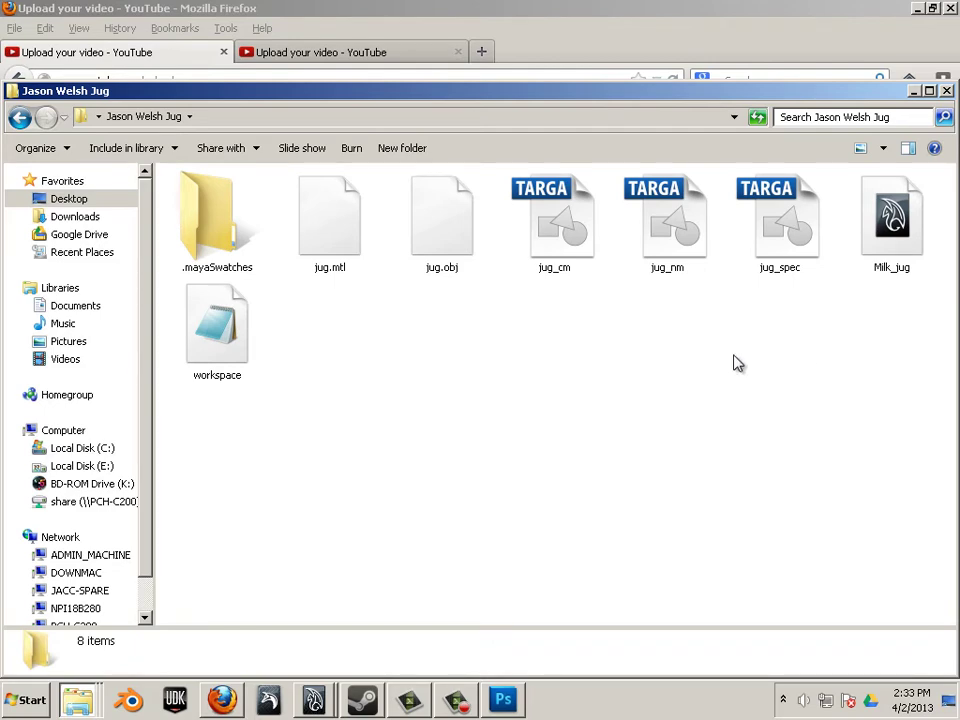
click(19, 117)
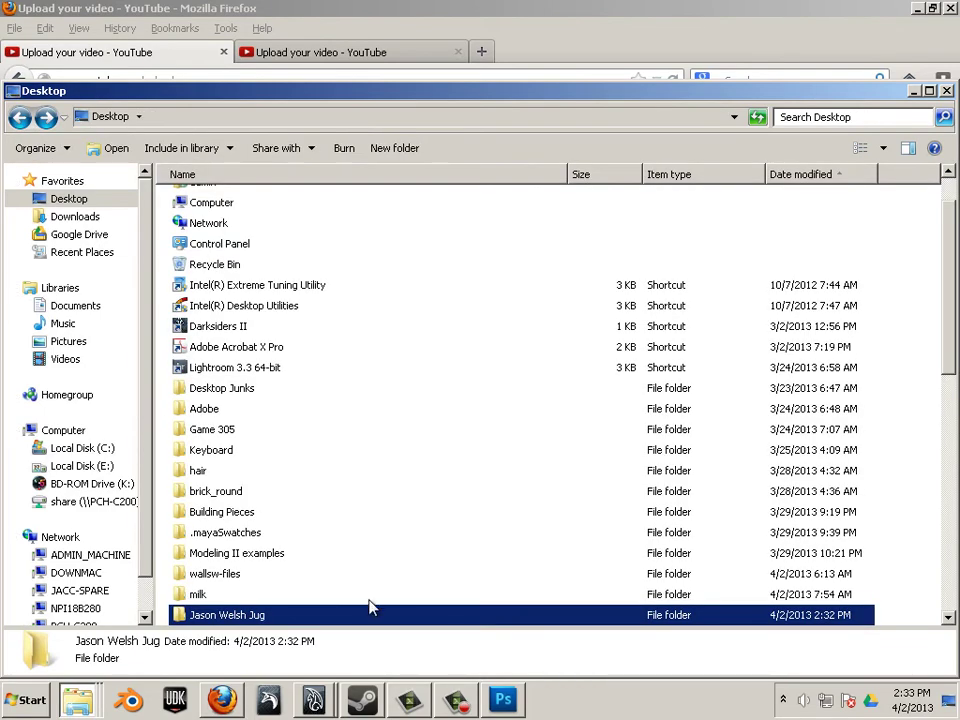
scroll(370, 607, down, 3)
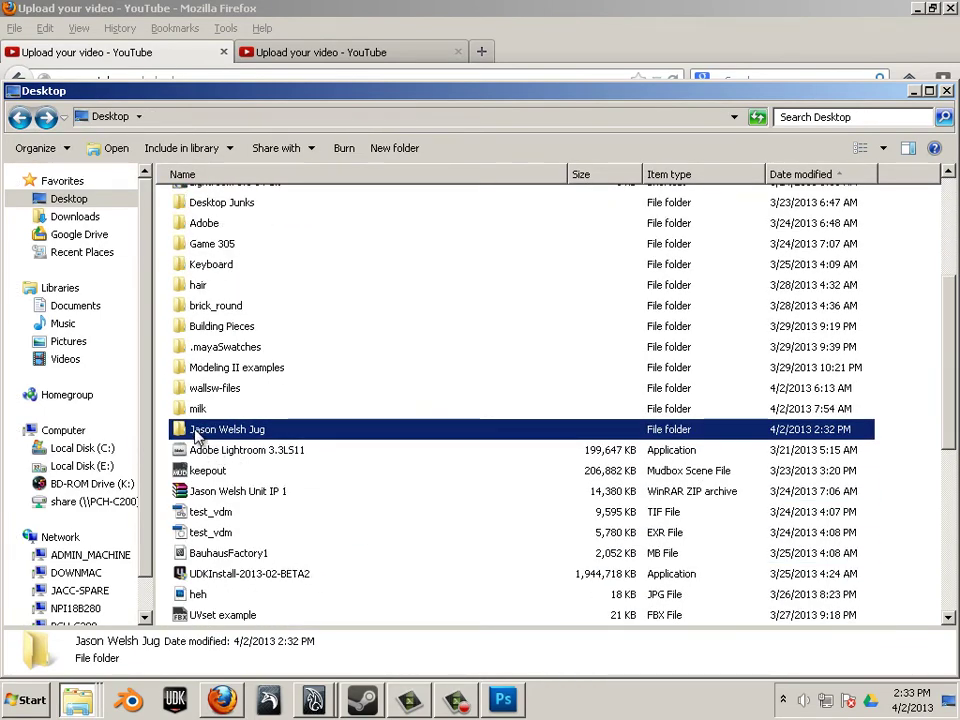
click(257, 428)
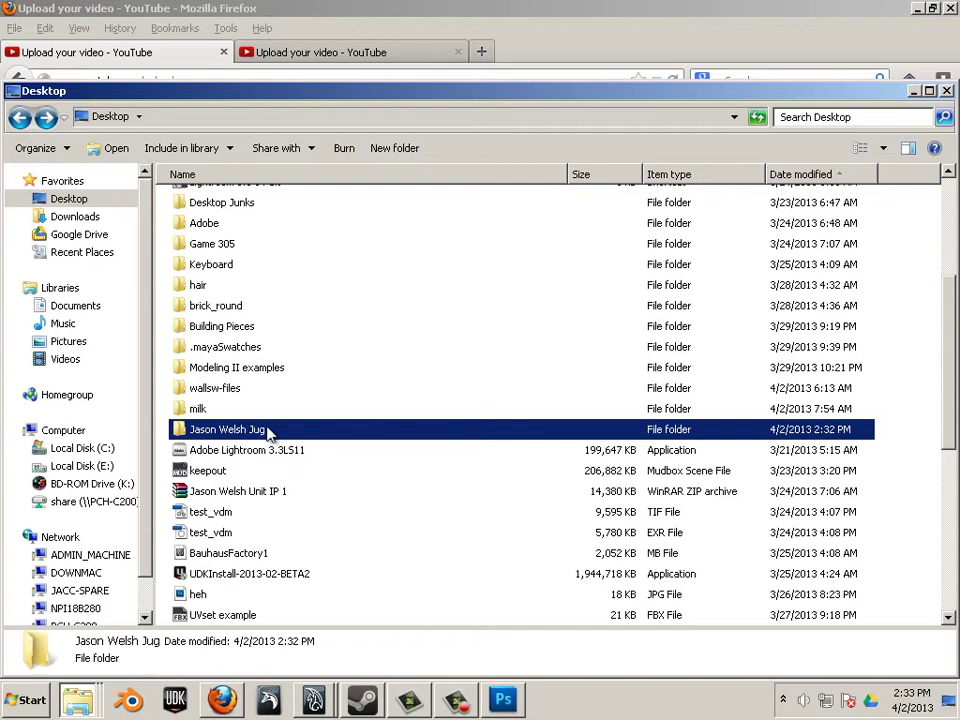
click(247, 429)
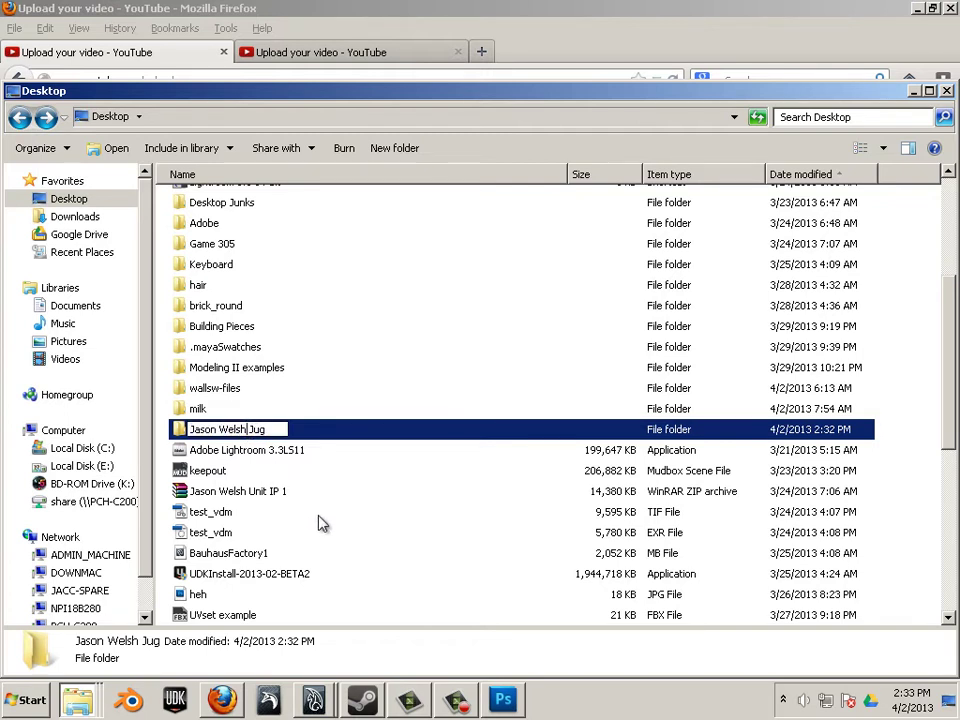
text(Milk)
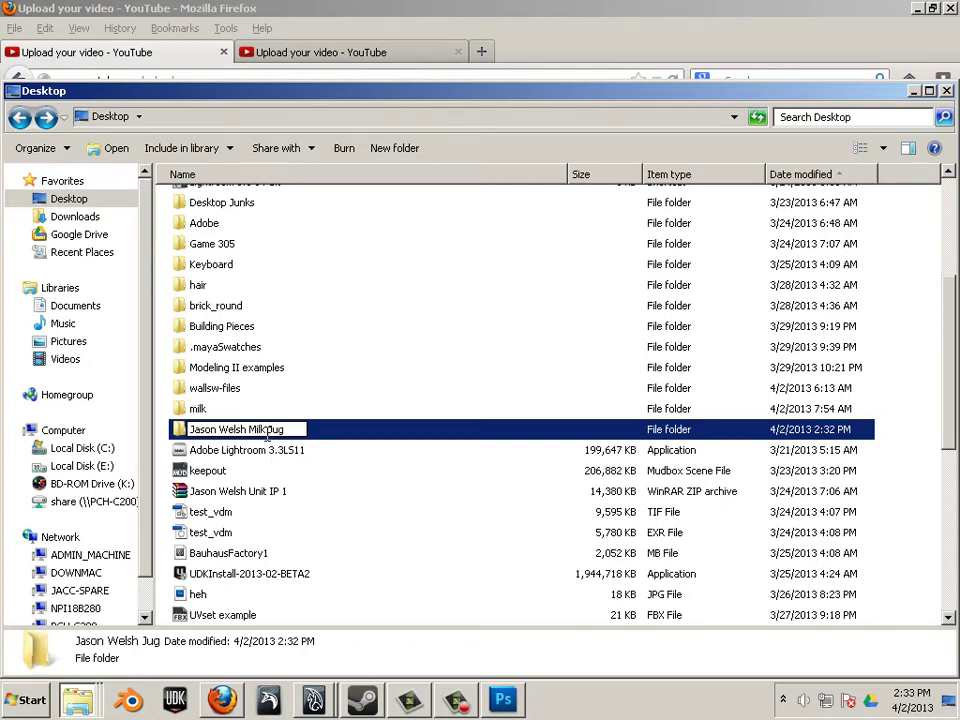
key(Return)
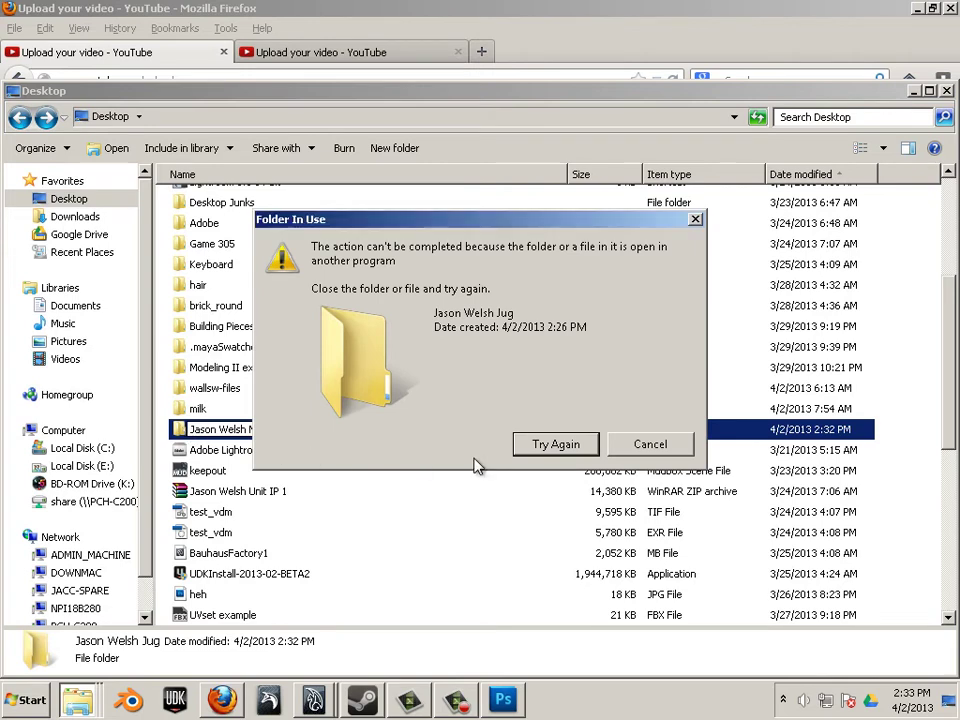
click(621, 448)
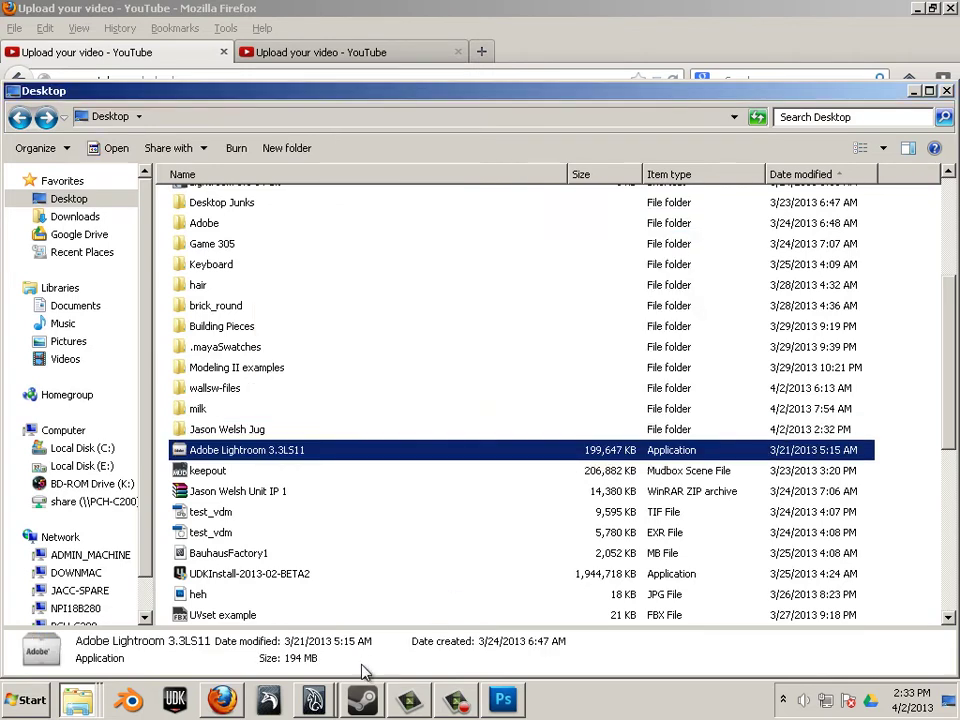
Launch Maya 2013, dismiss the Essential Skills Movies dialog and minimize Maya
click(313, 700)
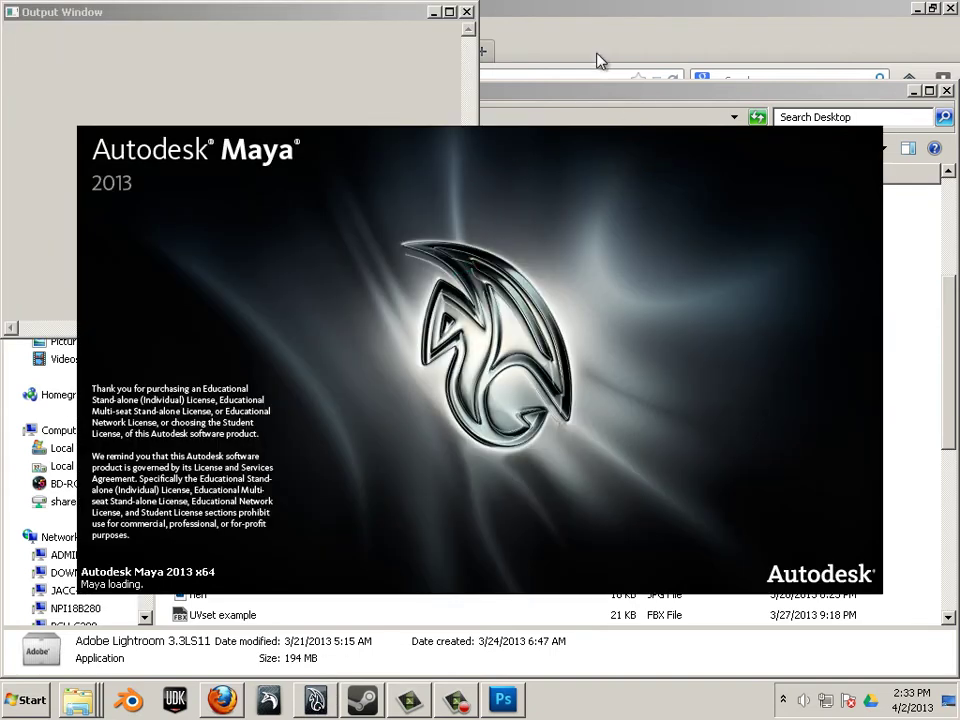
click(597, 60)
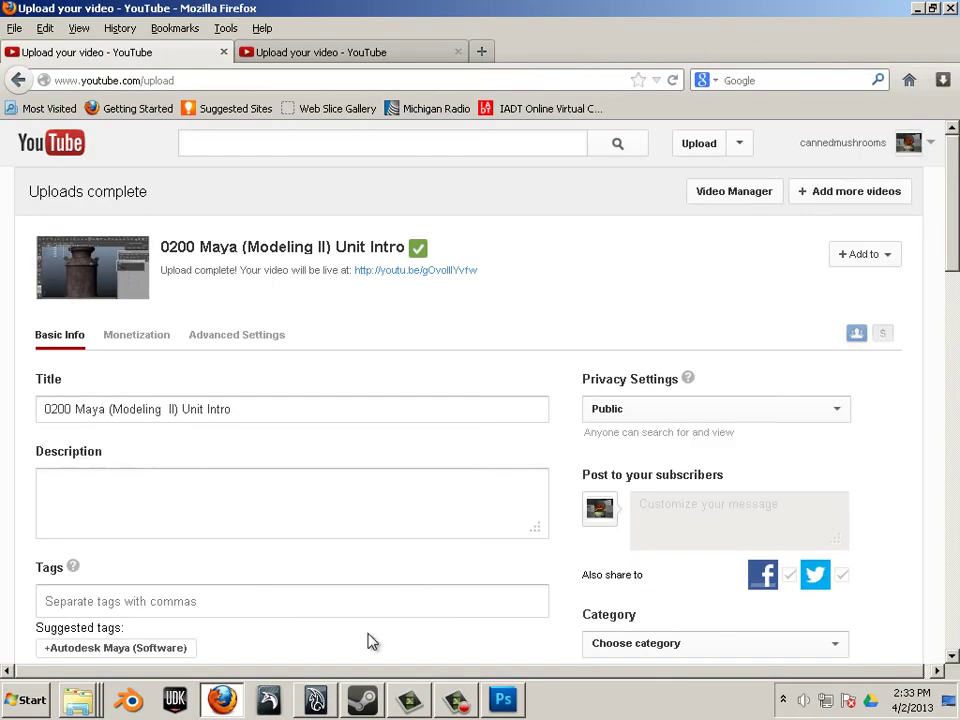
click(303, 700)
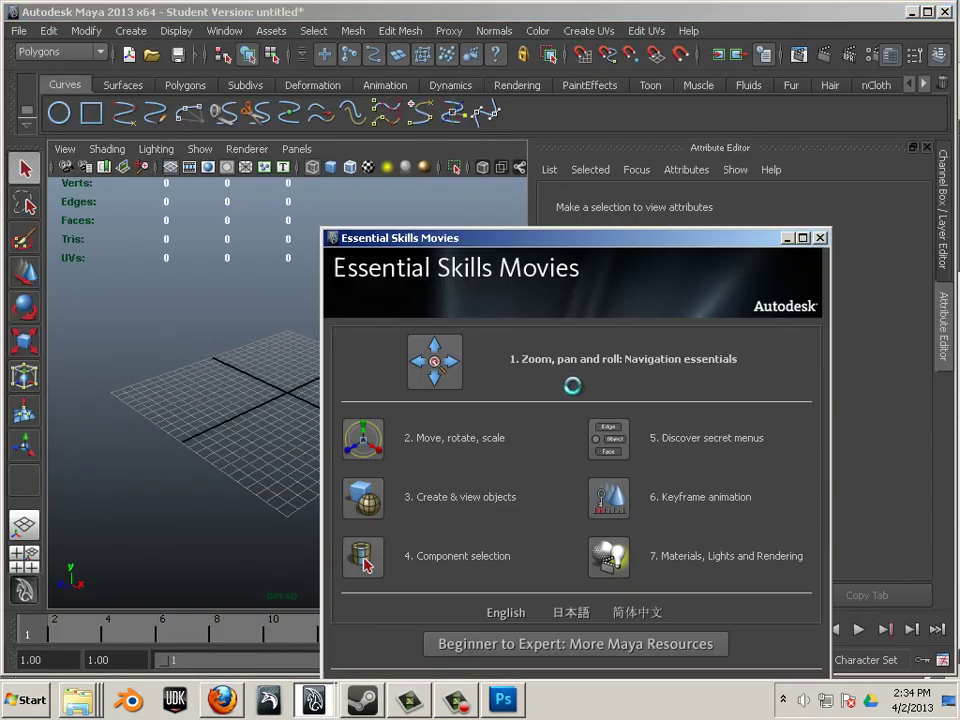
click(821, 239)
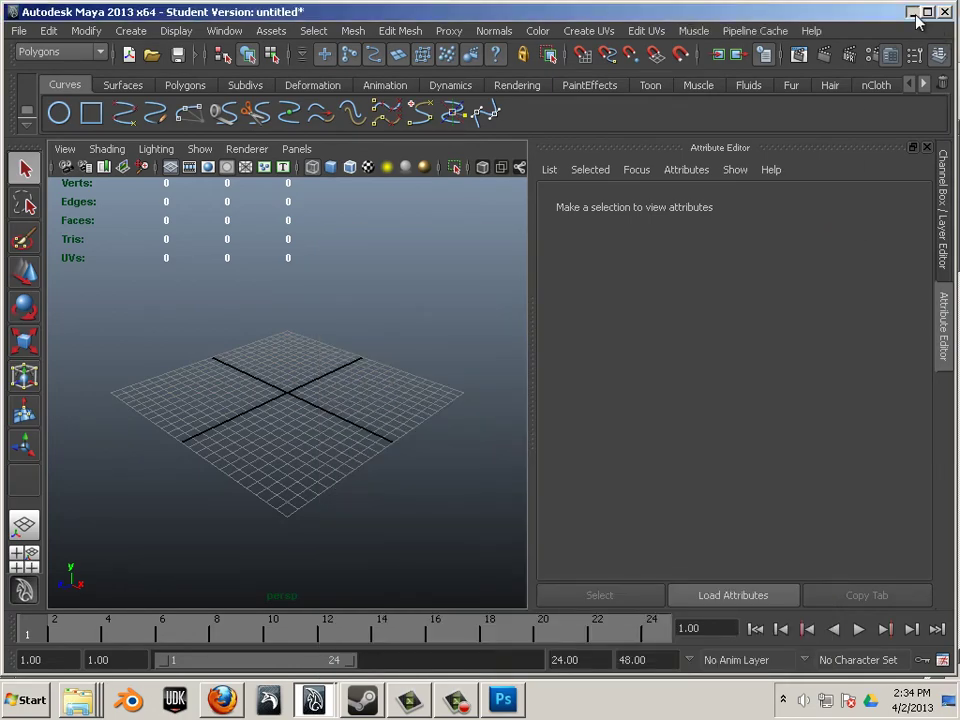
click(912, 12)
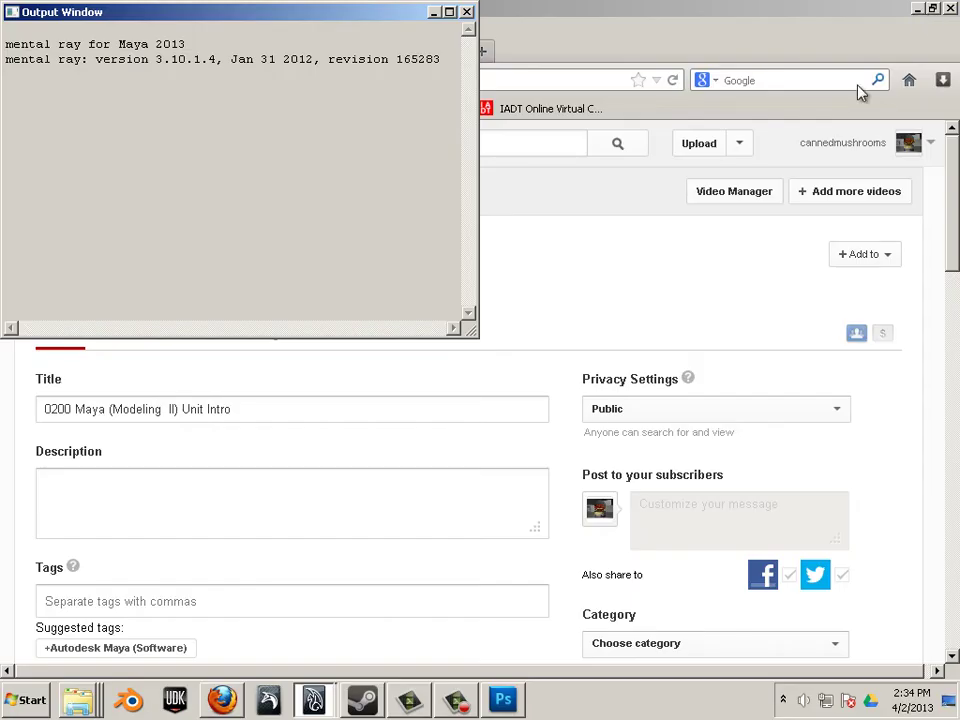
Minimize the browser and maximize the Jason Welsh Jug Explorer window
click(311, 696)
click(427, 575)
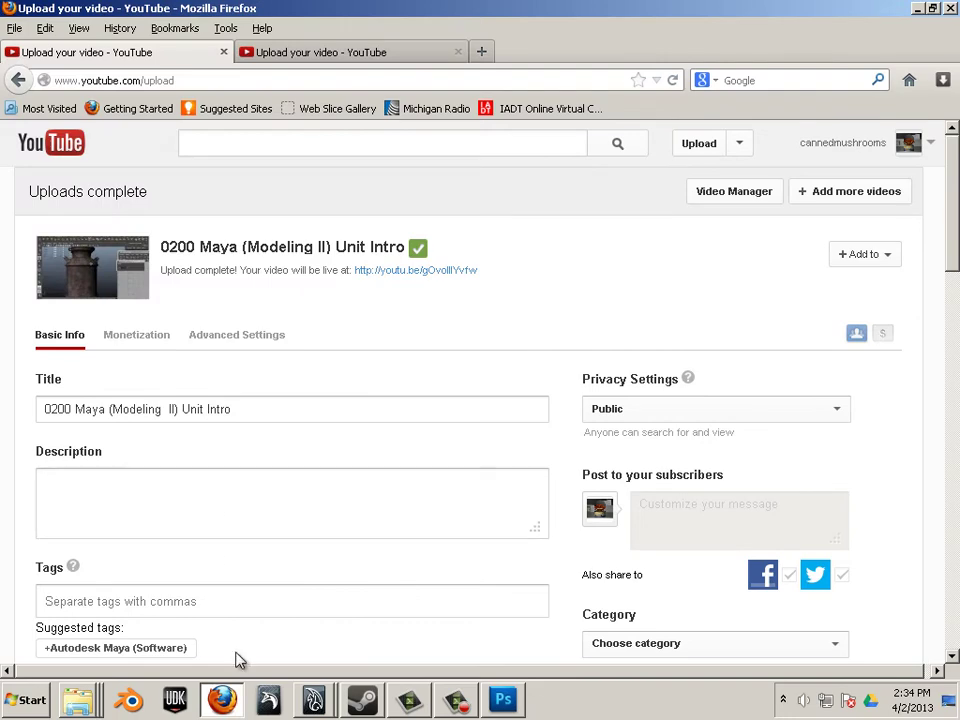
click(88, 700)
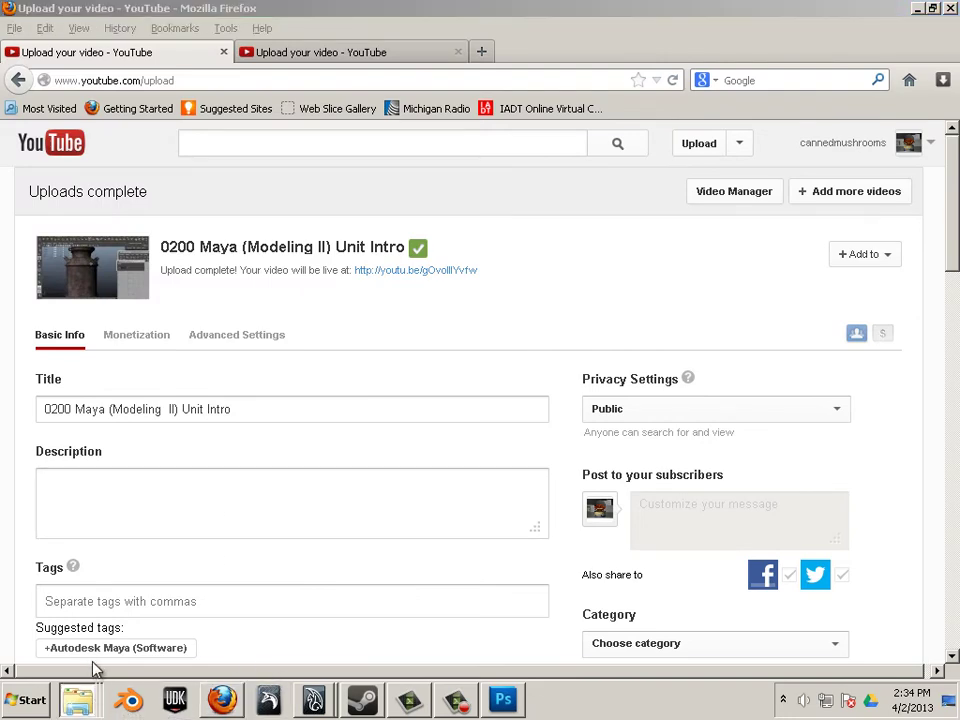
click(916, 8)
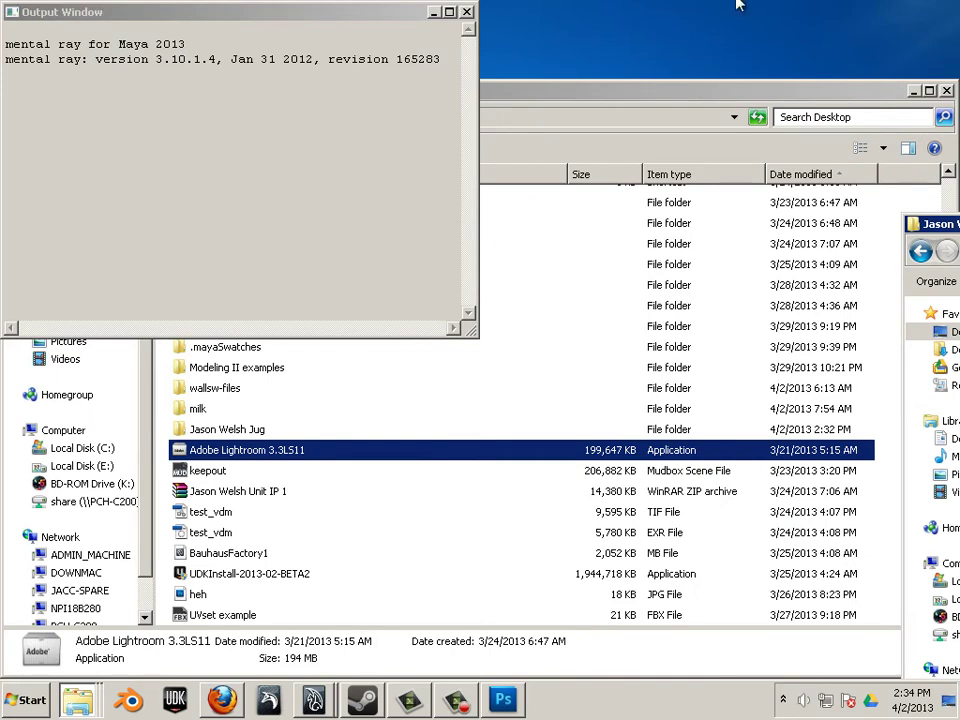
drag(738, 4, 292, 2)
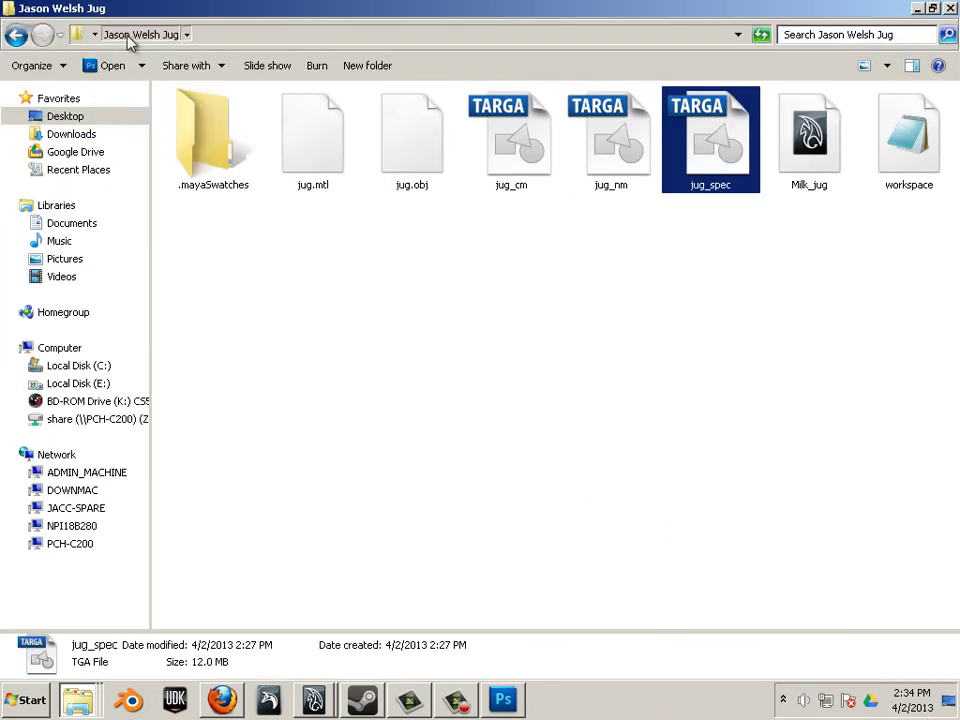
click(74, 119)
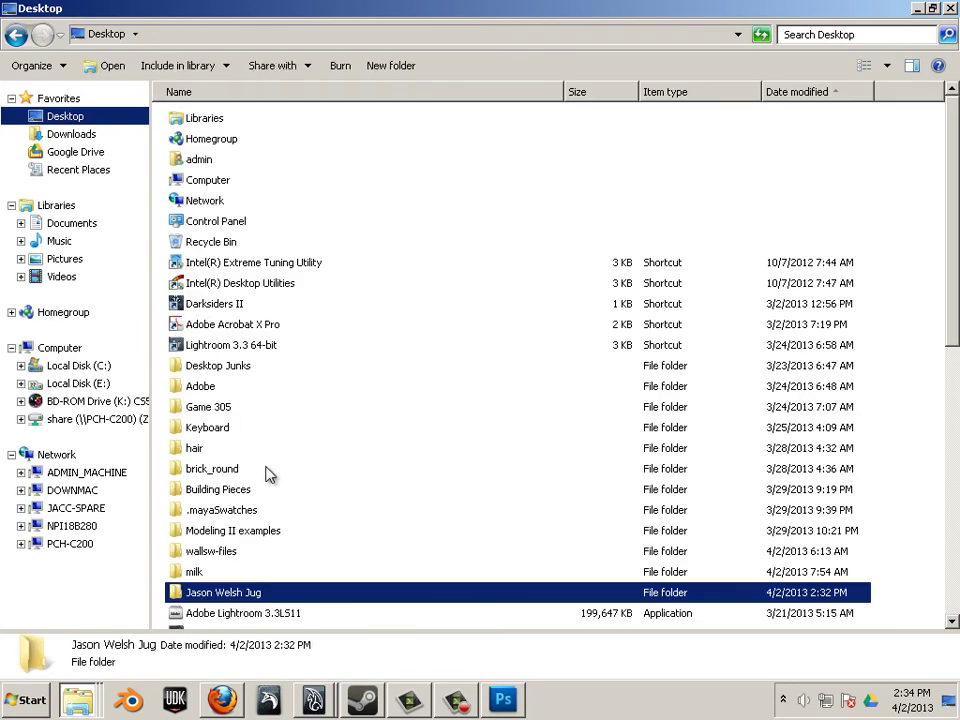
click(245, 596)
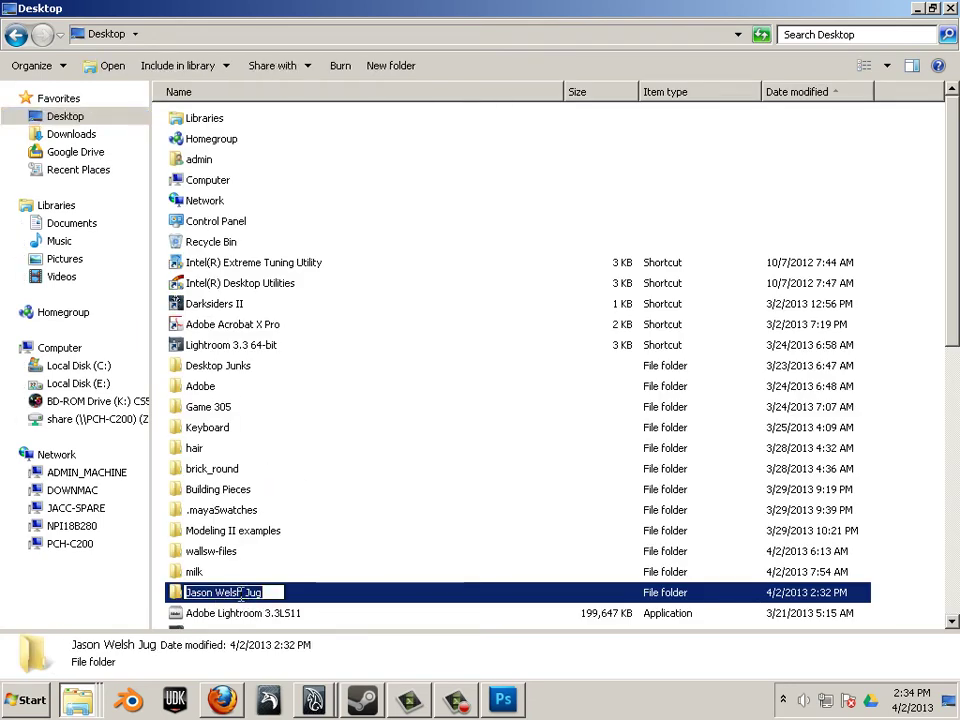
click(246, 593)
text(Milk)
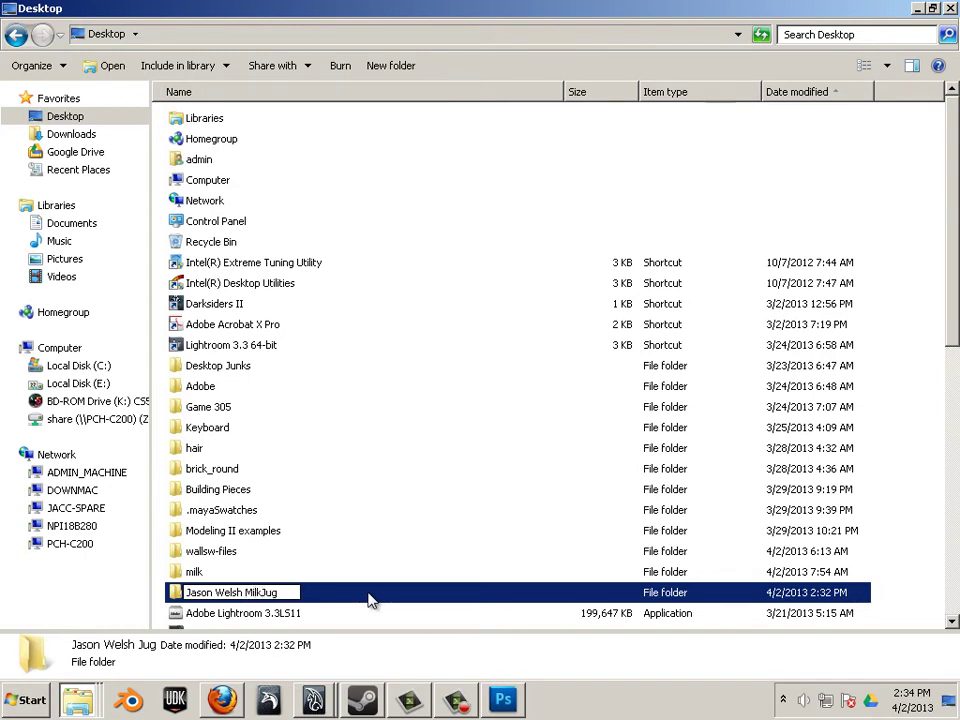
key(Return)
click(672, 444)
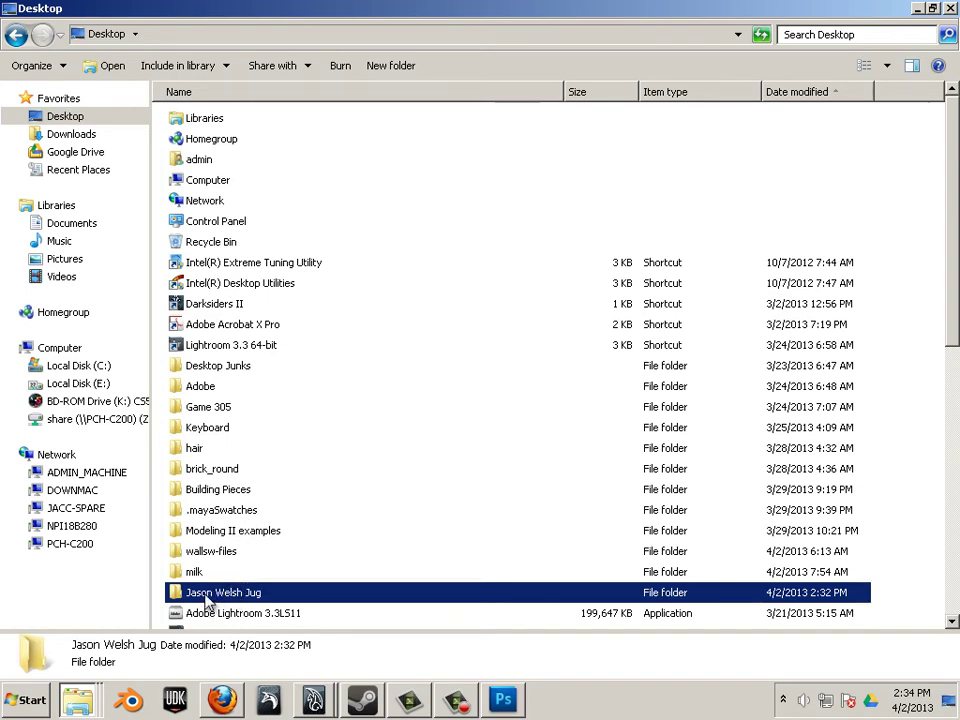
Compress the Jason Welsh Jug folder into a zip archive renamed 'Jason Welsh MilkJug'
right_click(209, 601)
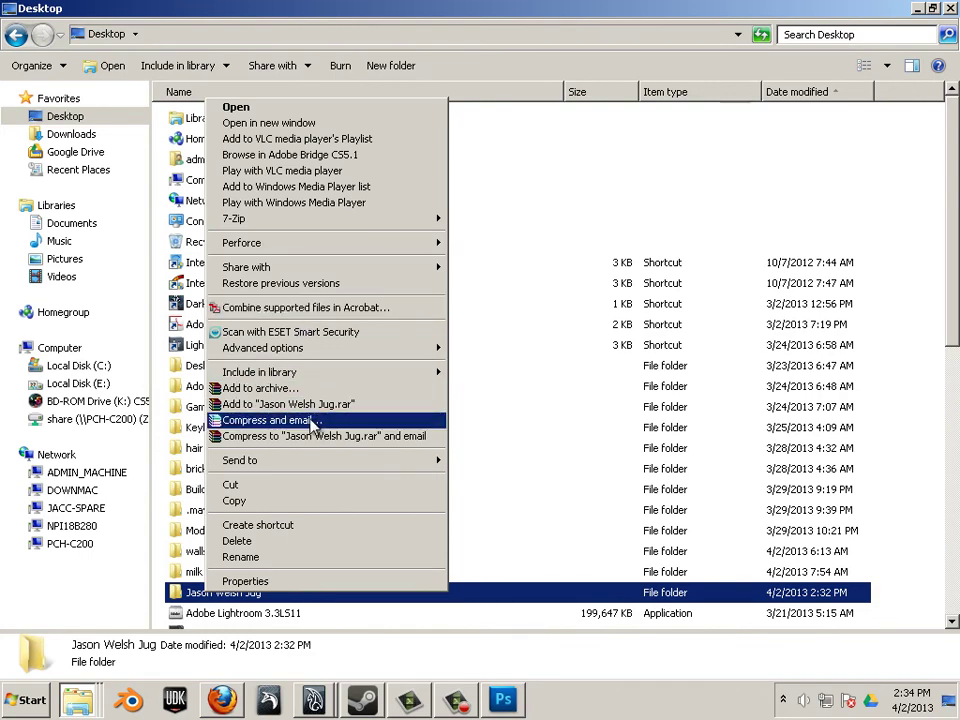
mouse_move(306, 461)
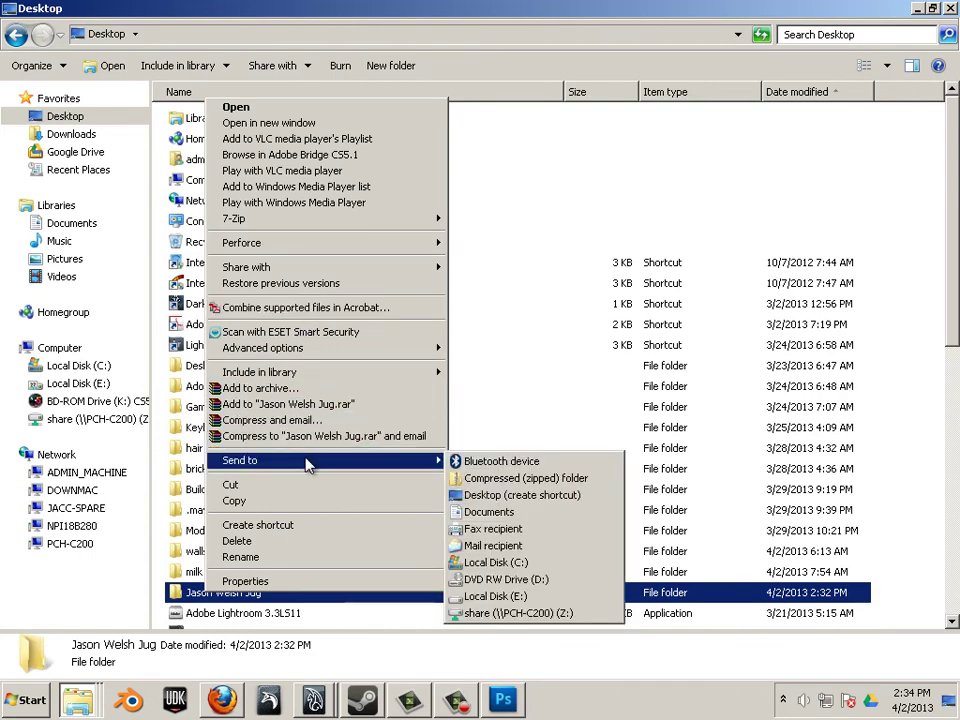
click(522, 479)
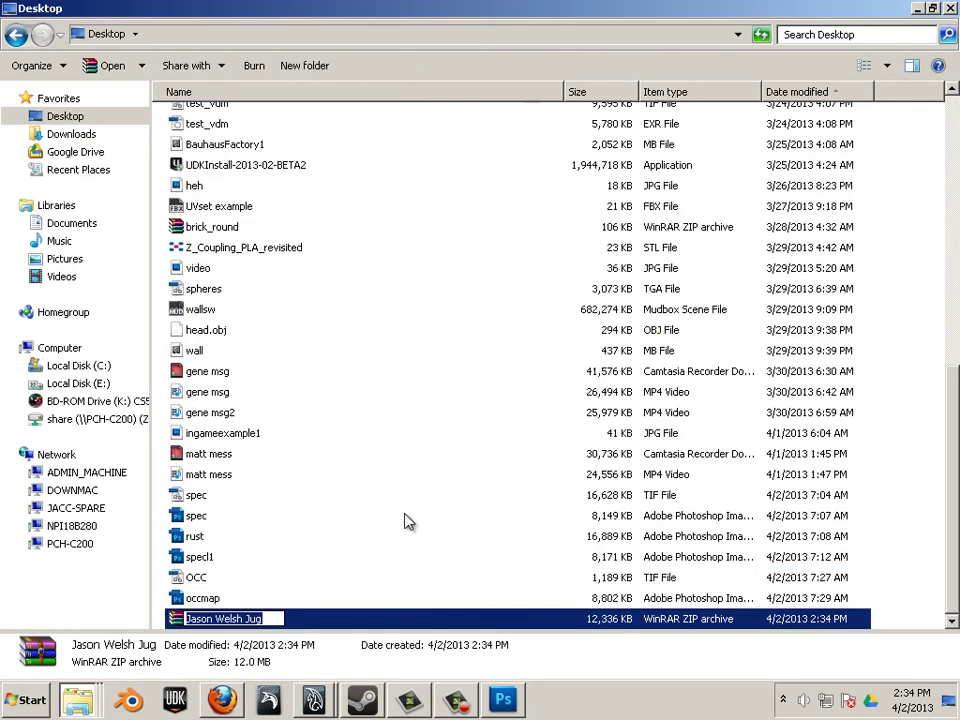
click(247, 620)
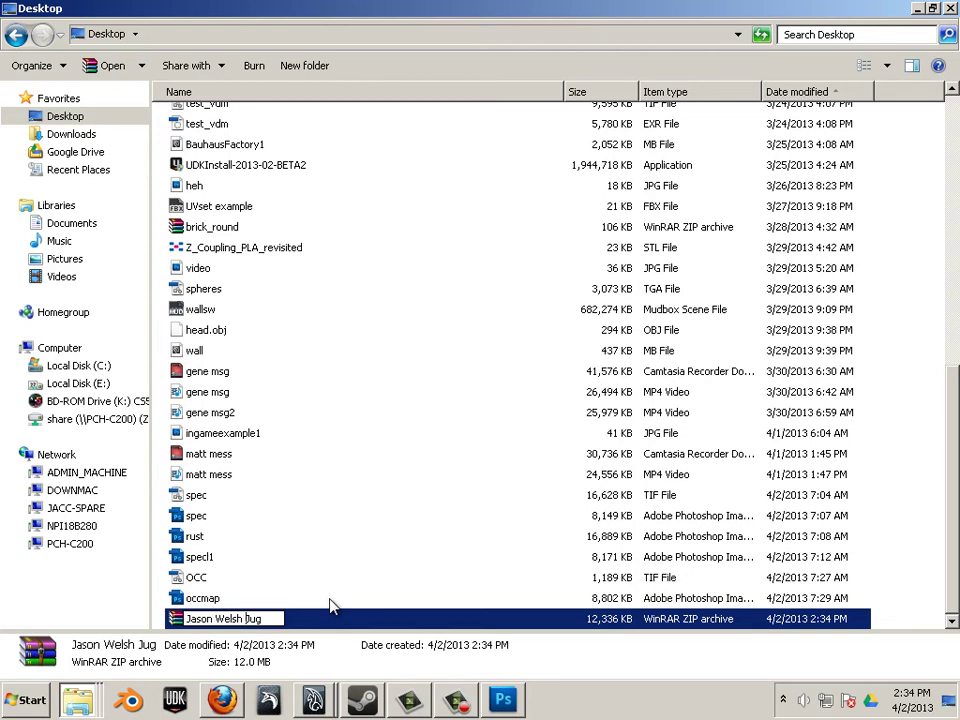
text(Milk)
key(Return)
click(311, 578)
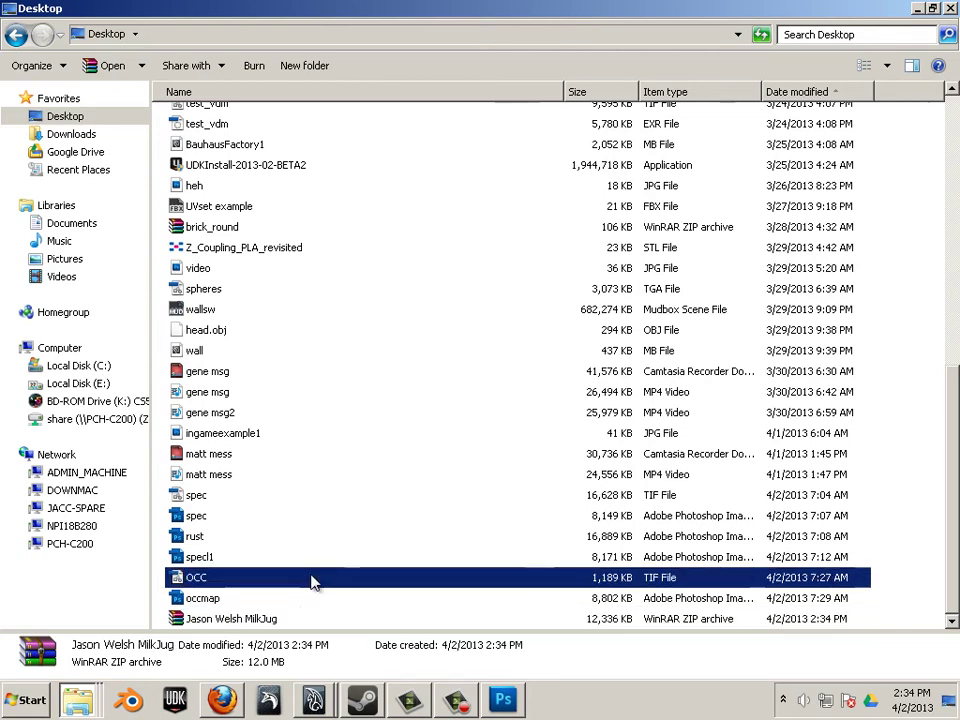
Extract the Jason Welsh MilkJug archive into a matching Jason Welsh MilkJug folder
click(246, 620)
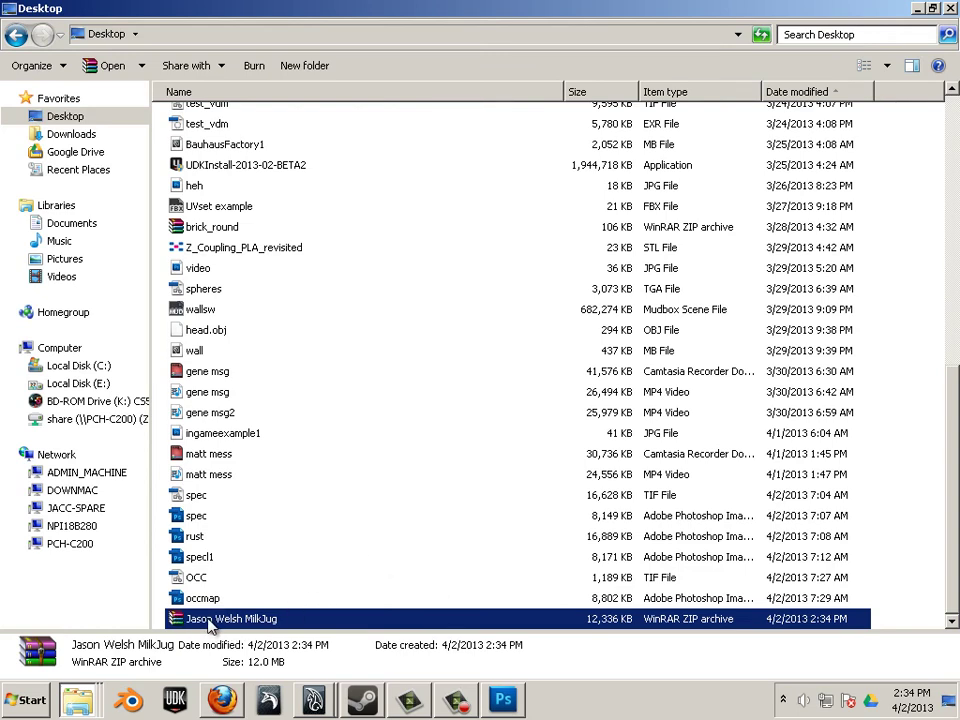
right_click(210, 622)
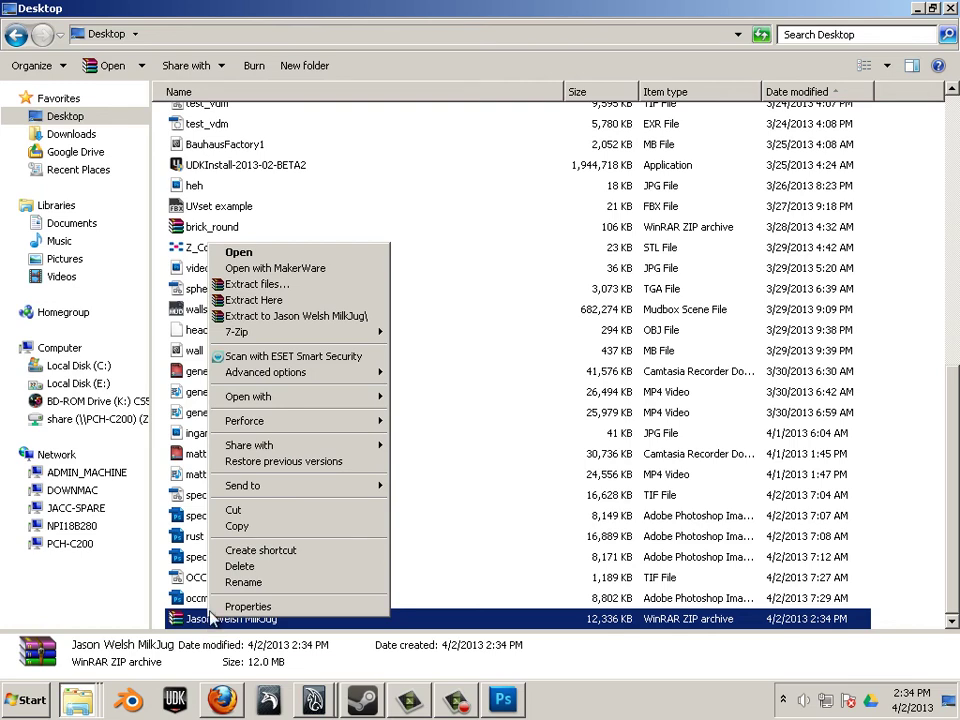
click(350, 318)
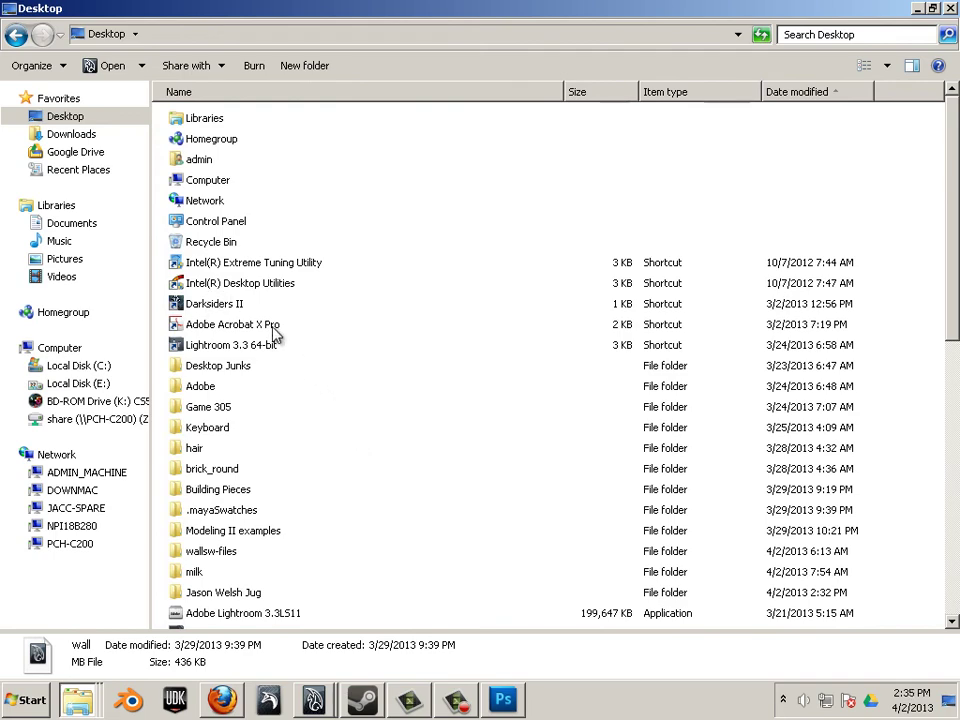
Open the extracted Jason Welsh MilkJug folder and its Jason Welsh Jug subfolder
scroll(248, 350, down, 1)
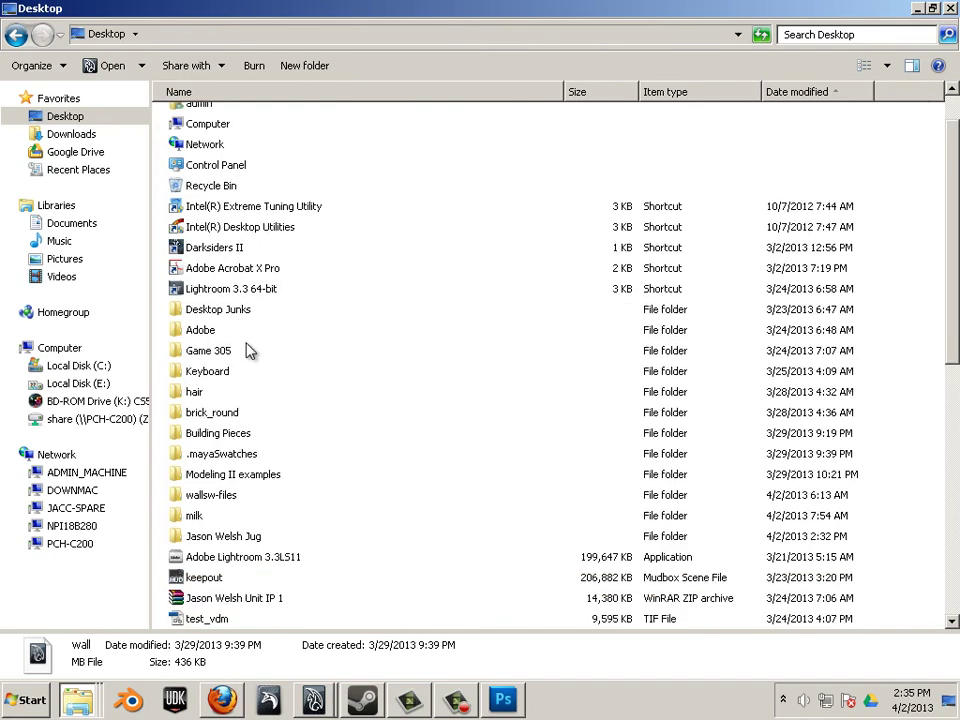
scroll(245, 527, down, 2)
scroll(246, 530, down, 7)
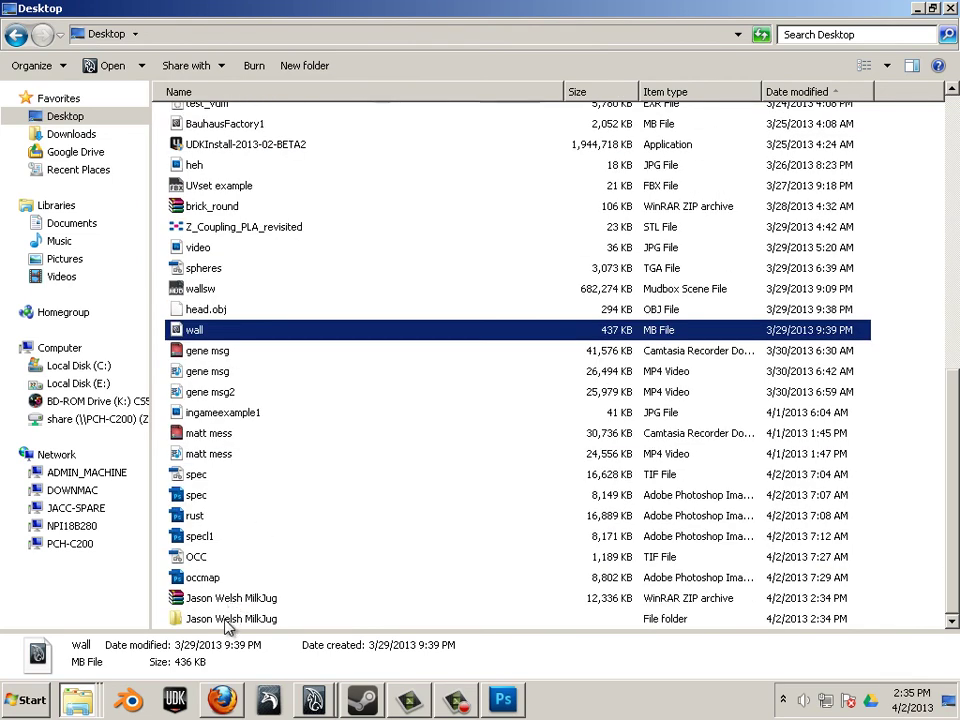
double_click(229, 619)
double_click(223, 119)
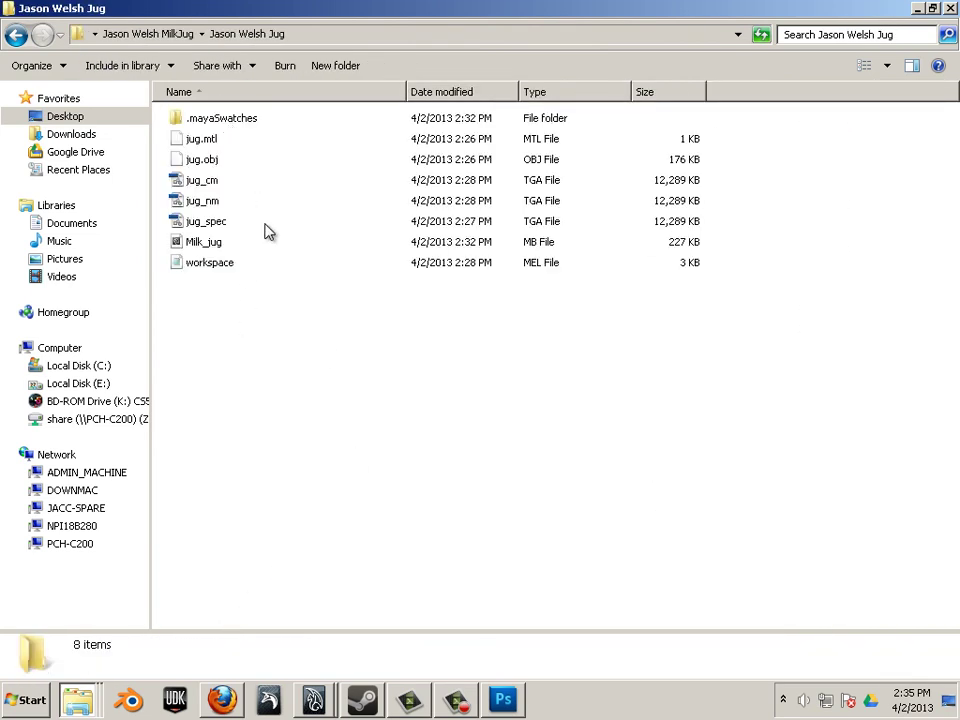
Check the TGA textures, jug.mtl and jug.obj, then open Milk_jug in Maya
click(211, 247)
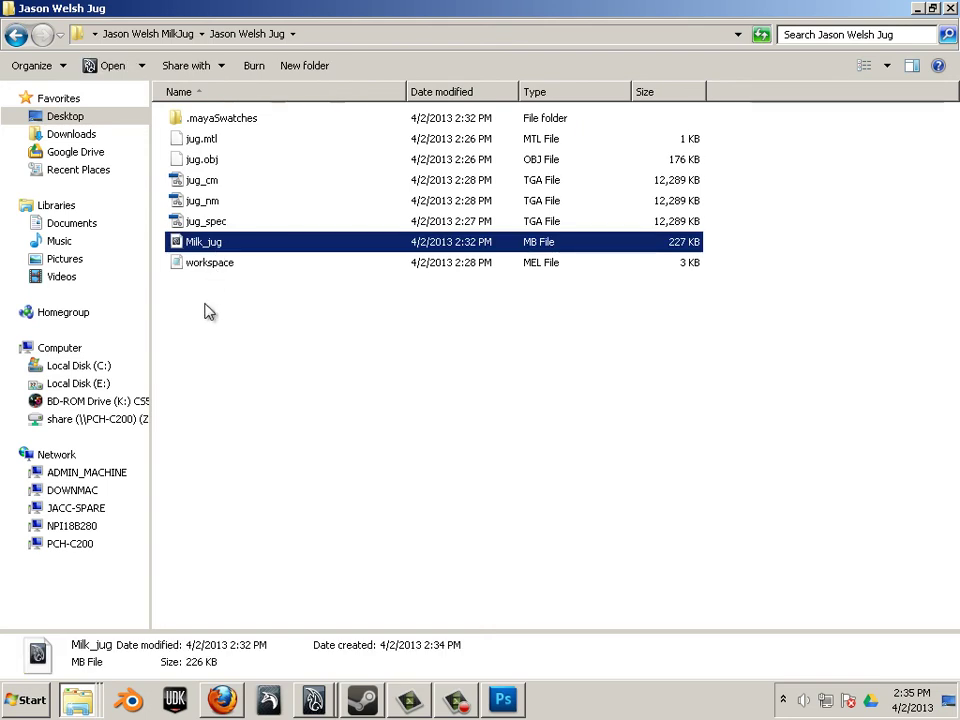
drag(246, 176, 216, 224)
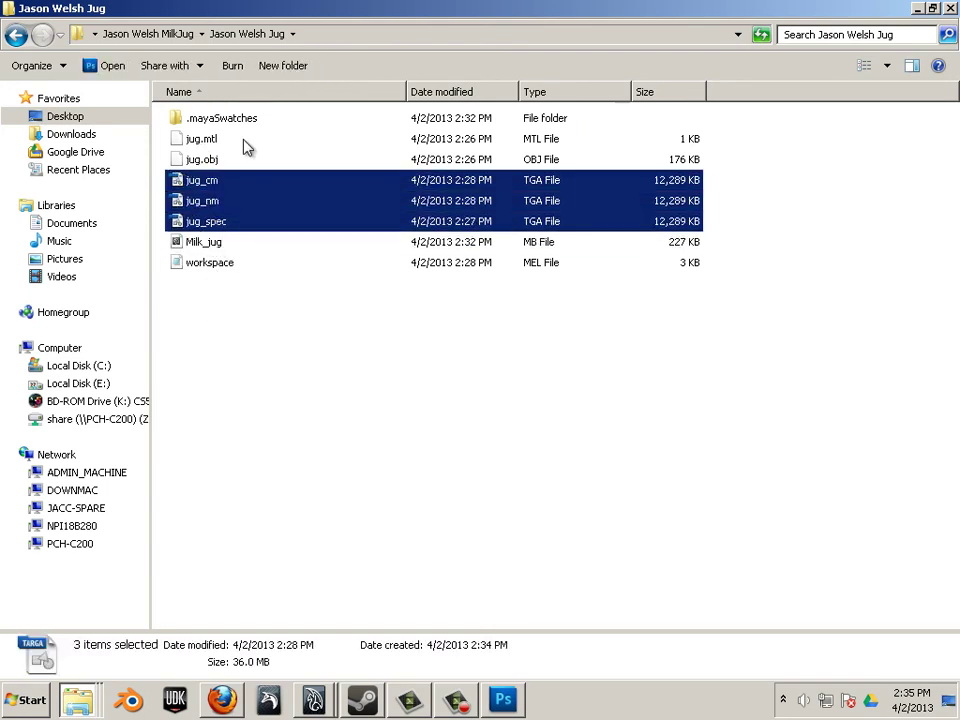
drag(246, 146, 225, 163)
click(241, 332)
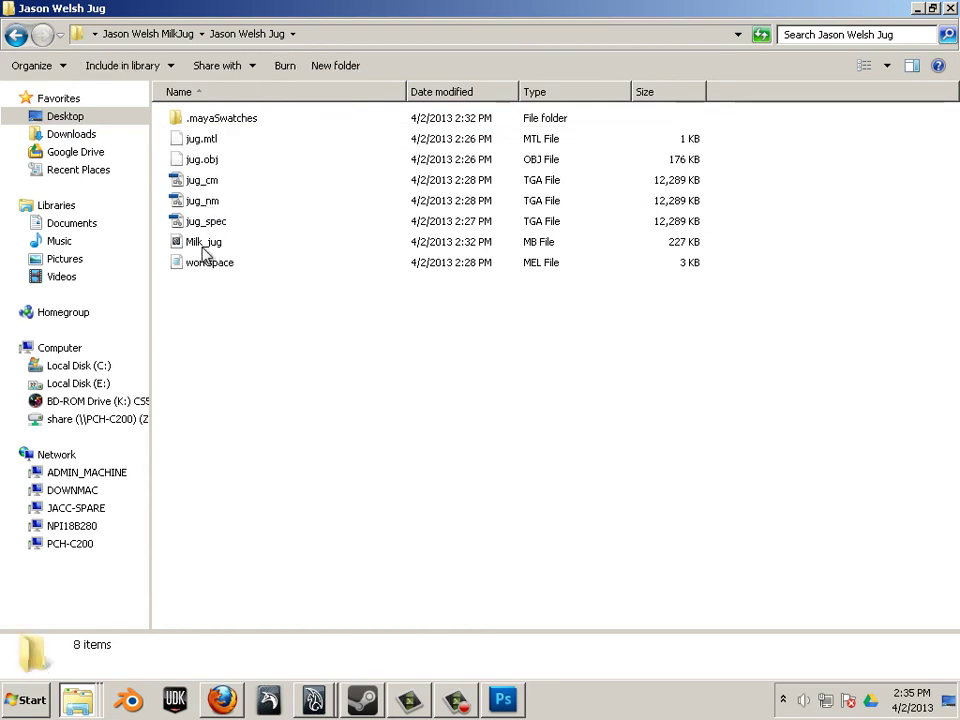
double_click(210, 243)
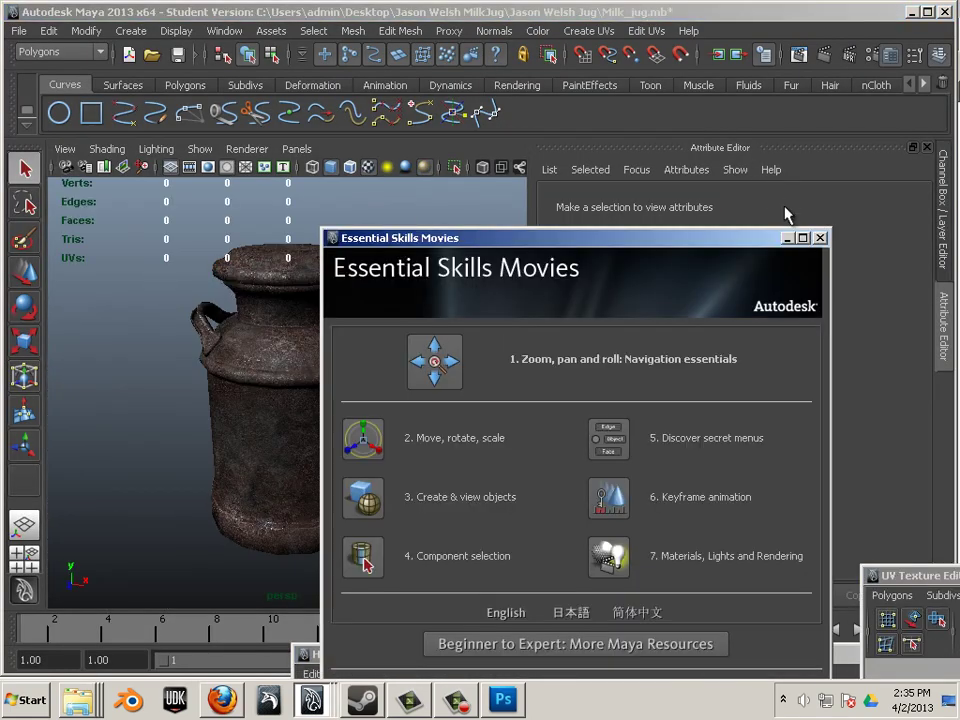
Close the welcome movies window, then tumble the view and select the jug's parts to check them
click(820, 238)
alt+drag(321, 377, 274, 364)
click(281, 364)
alt+drag(178, 446, 262, 397)
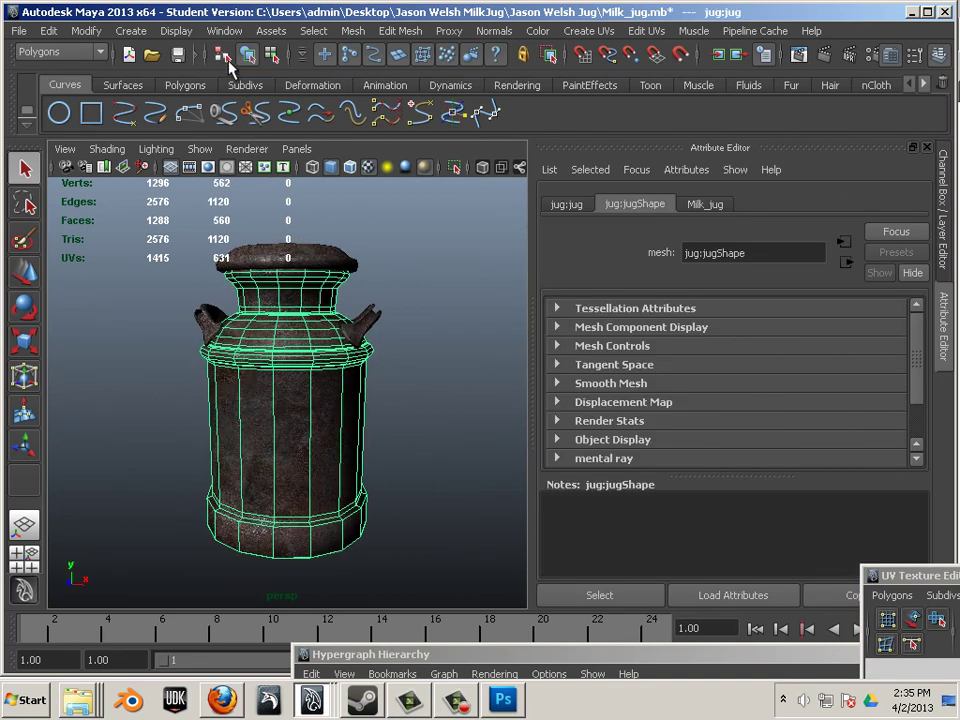
click(444, 310)
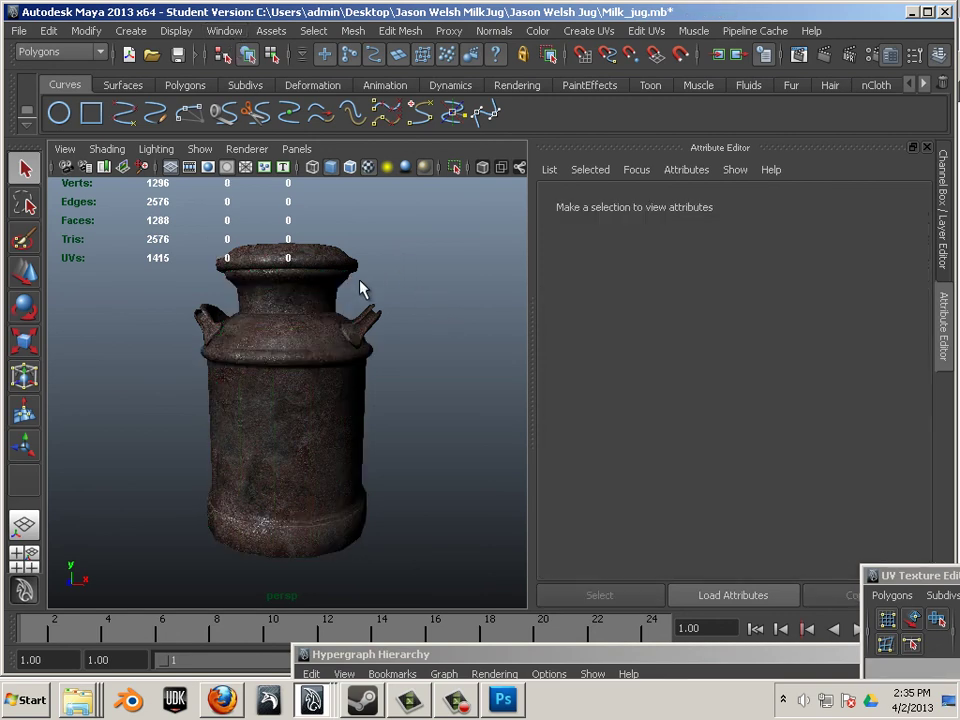
drag(360, 280, 165, 437)
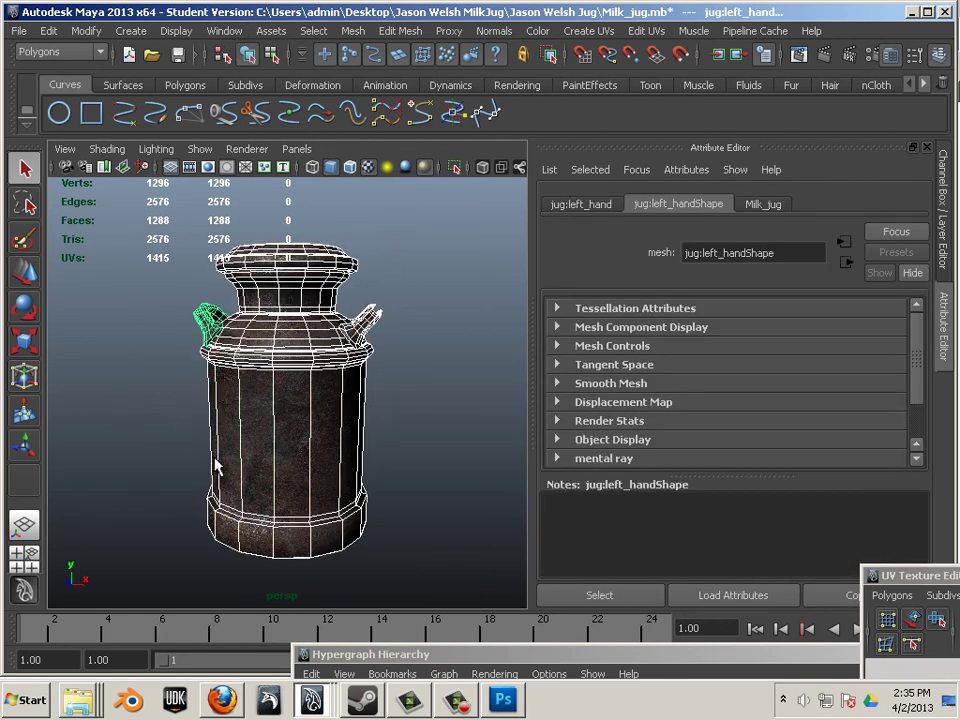
click(158, 461)
Orbit around the jug, turning the handles toward the viewer, to inspect its rusty textures
alt+drag(157, 462, 318, 494)
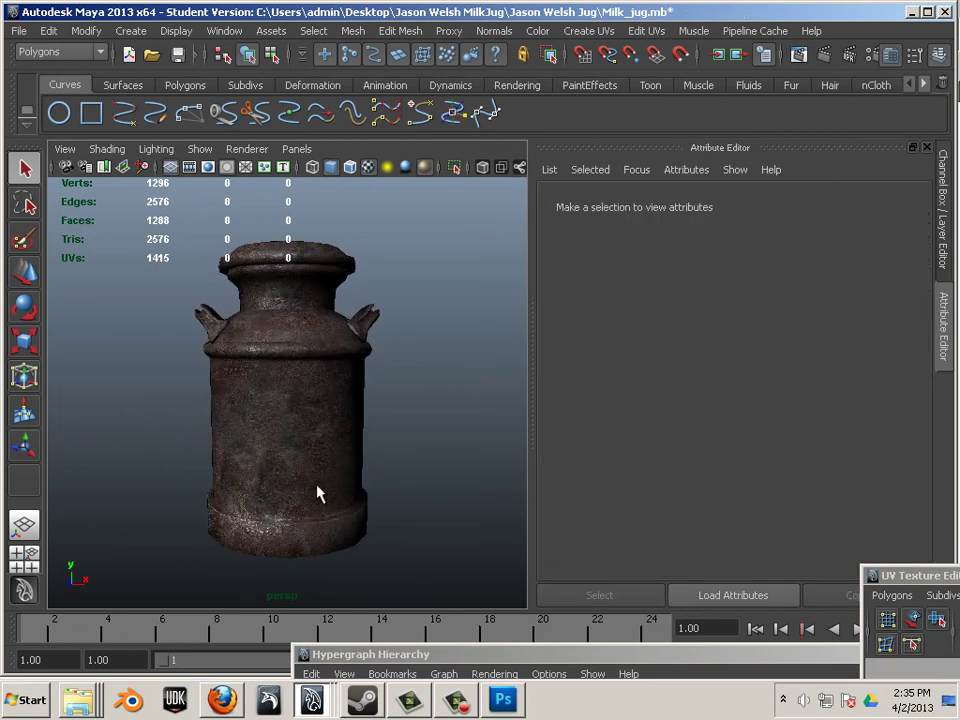
scroll(296, 480, up, 3)
scroll(296, 464, down, 3)
alt+drag(437, 456, 358, 472)
click(248, 414)
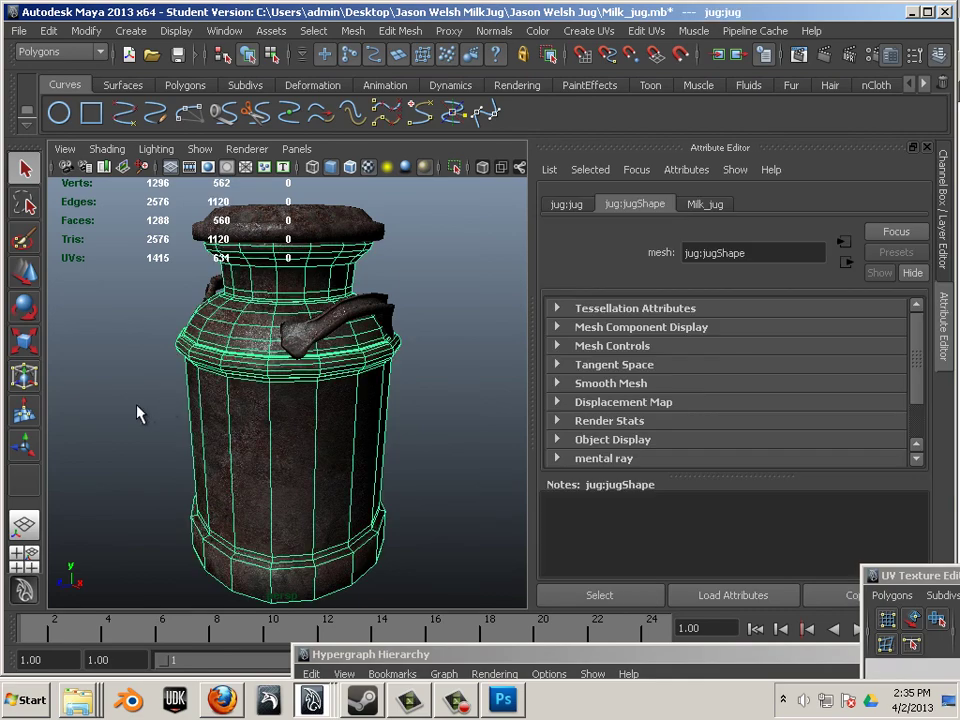
alt+drag(129, 399, 258, 404)
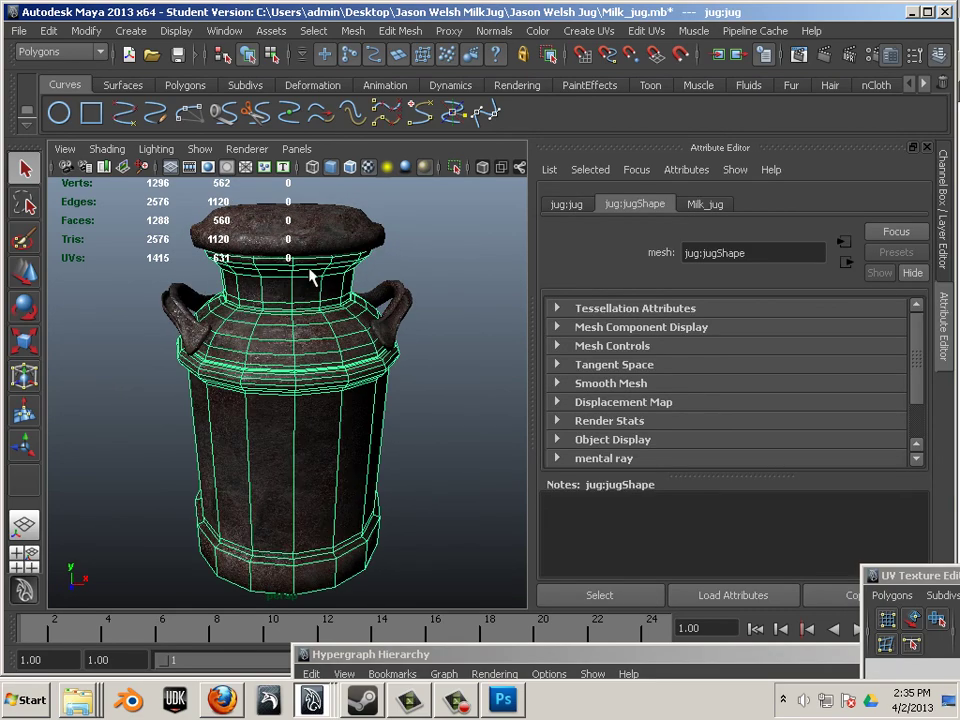